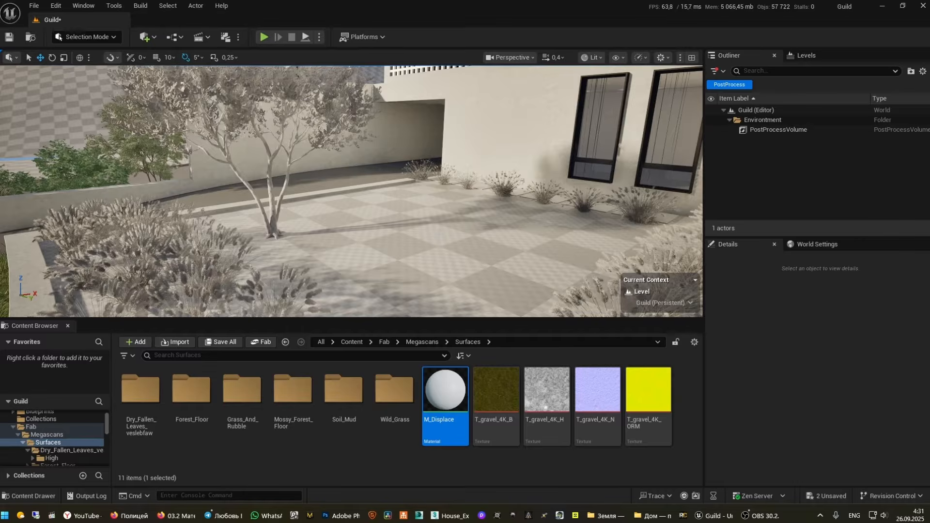
Open the Fab library and search its Material & Textures category for "ground"
right_drag(351, 191, 439, 239)
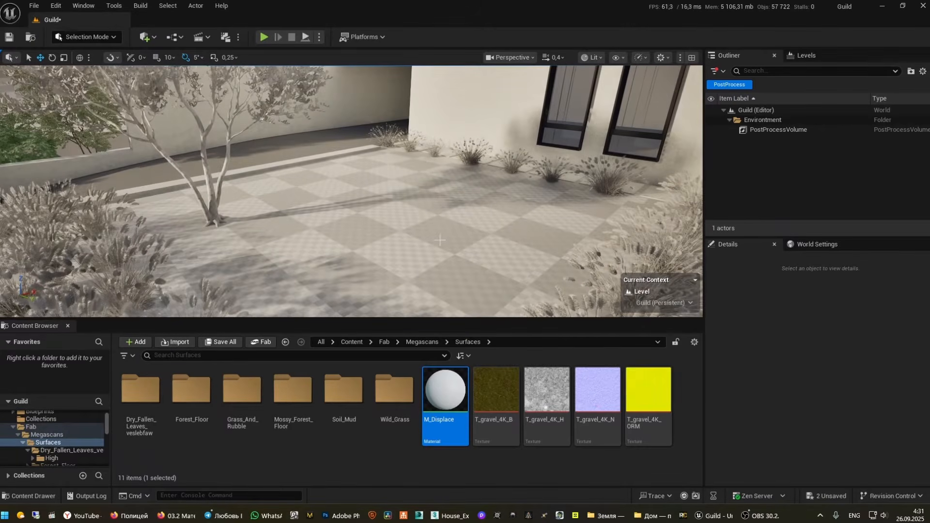
click(265, 342)
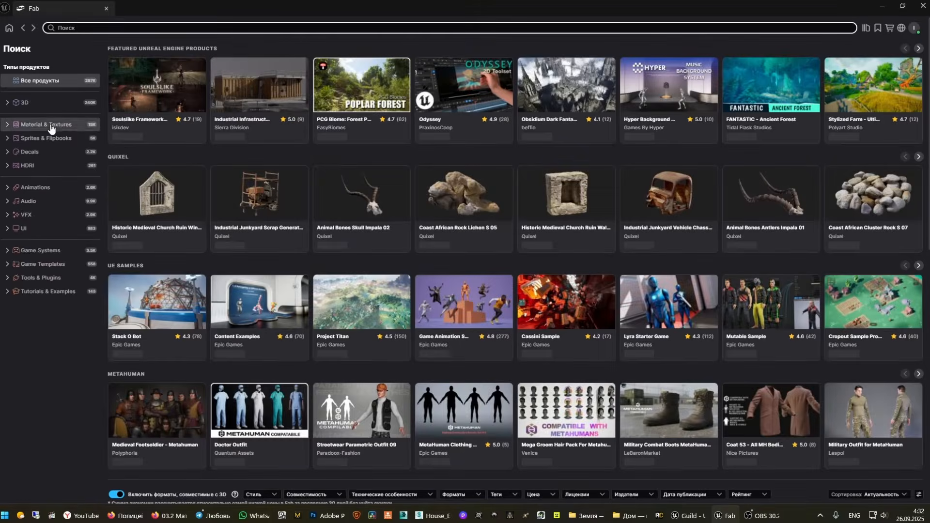
click(52, 126)
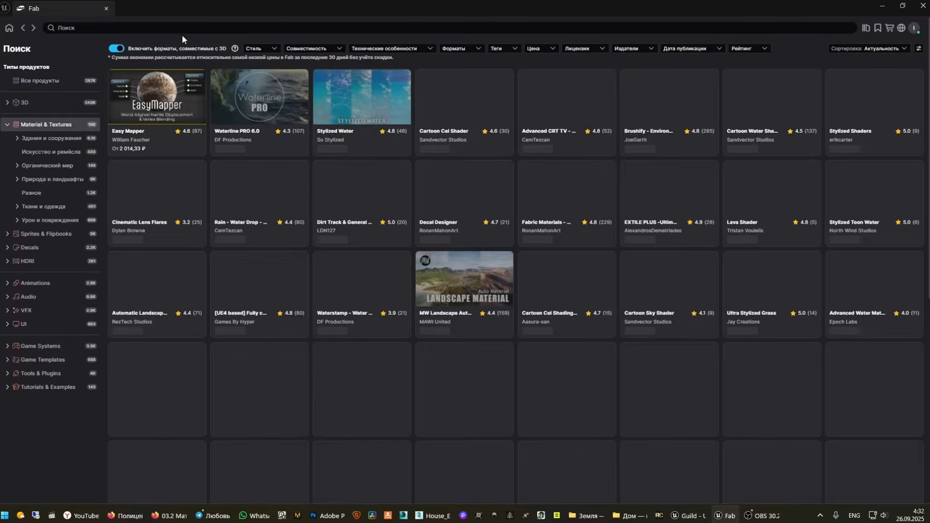
click(172, 31)
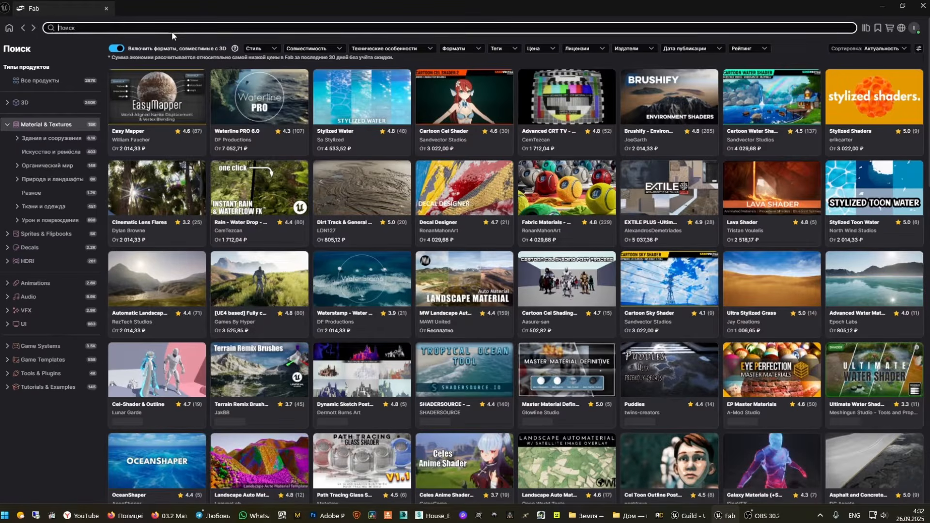
text(ground)
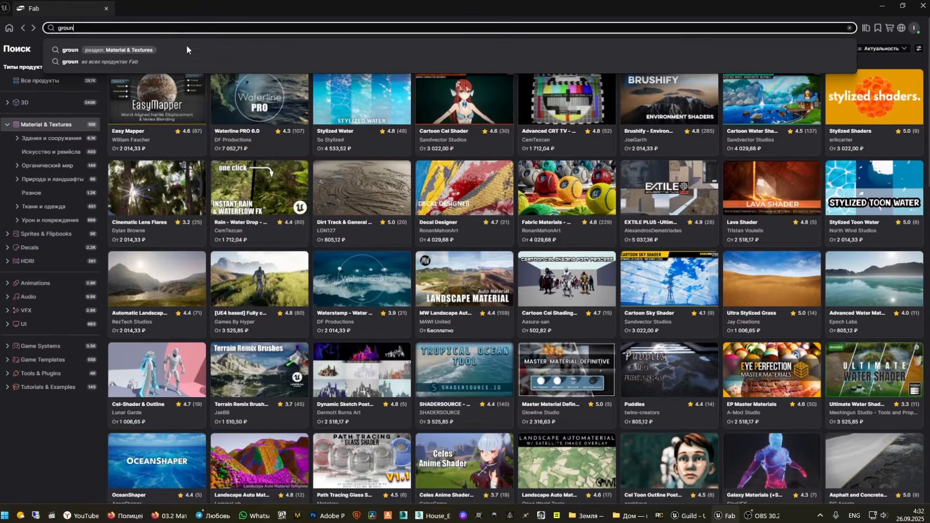
key(Return)
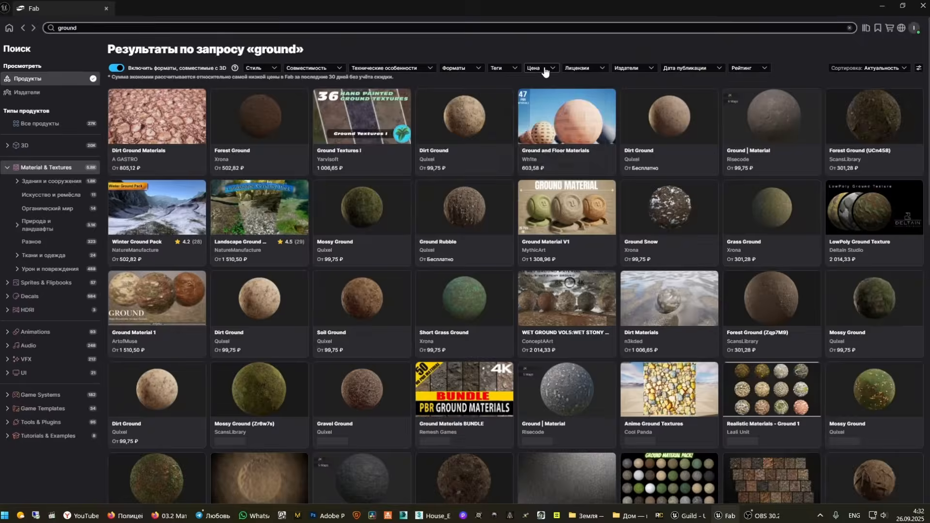
Limit the ground results to free products, browse the available surfaces, and close the library
click(541, 70)
click(487, 113)
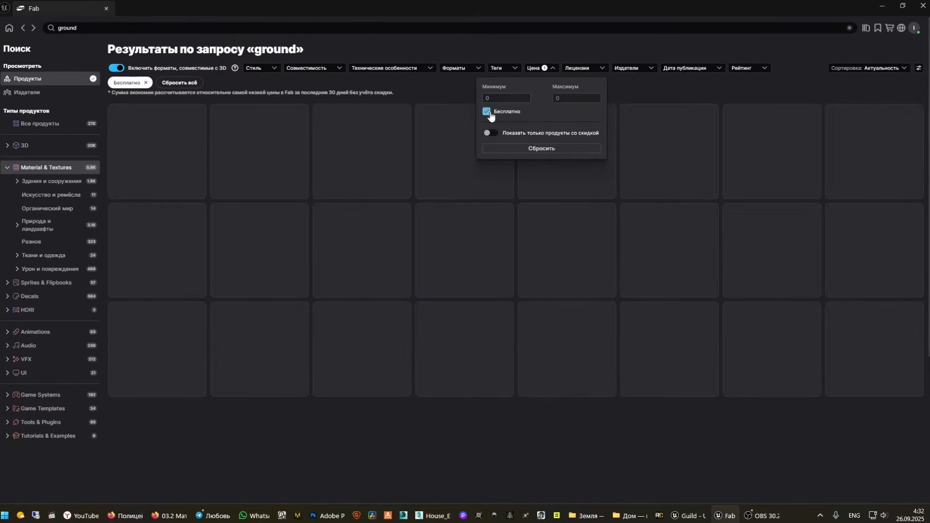
click(606, 40)
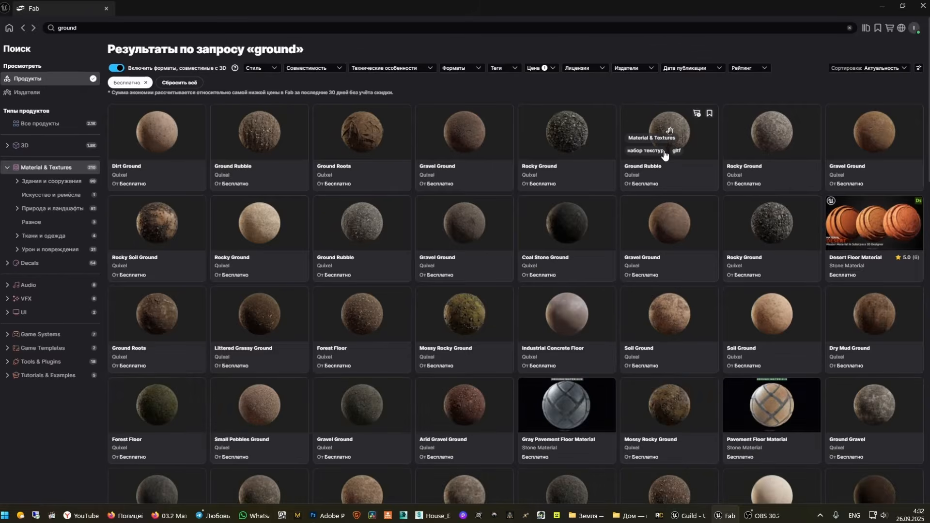
scroll(667, 151, down, 1)
scroll(664, 154, down, 2)
scroll(664, 154, down, 6)
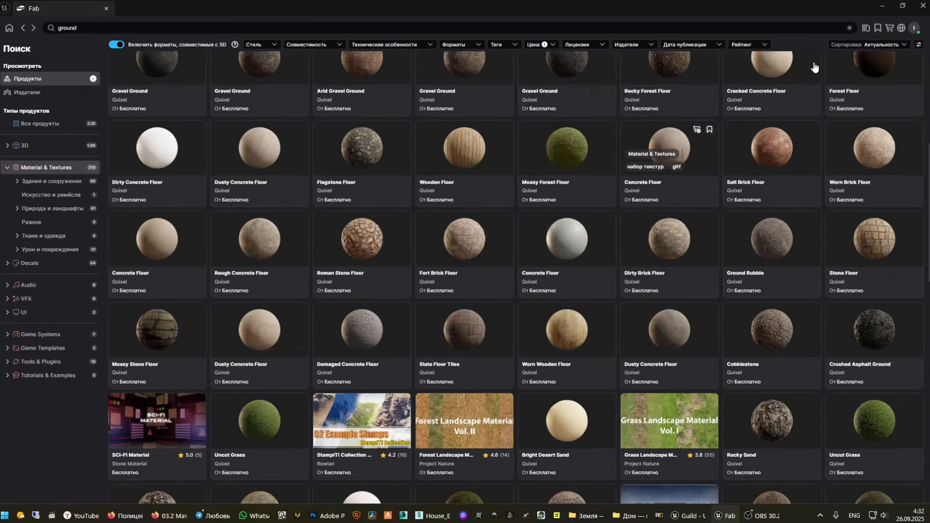
click(922, 5)
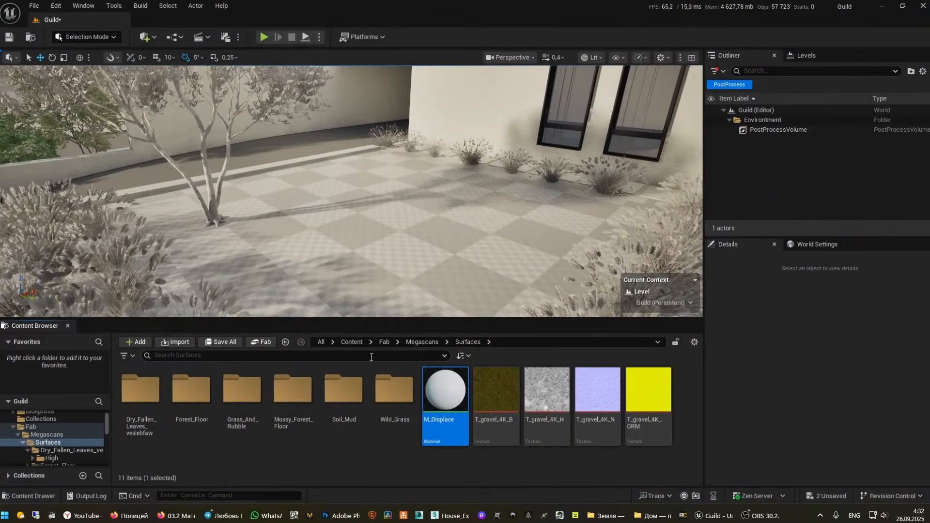
click(353, 461)
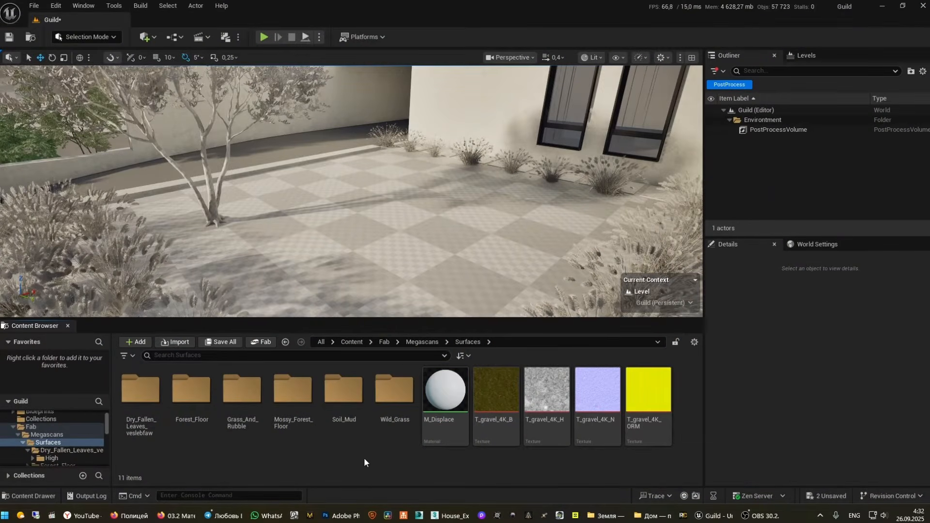
right_click(400, 451)
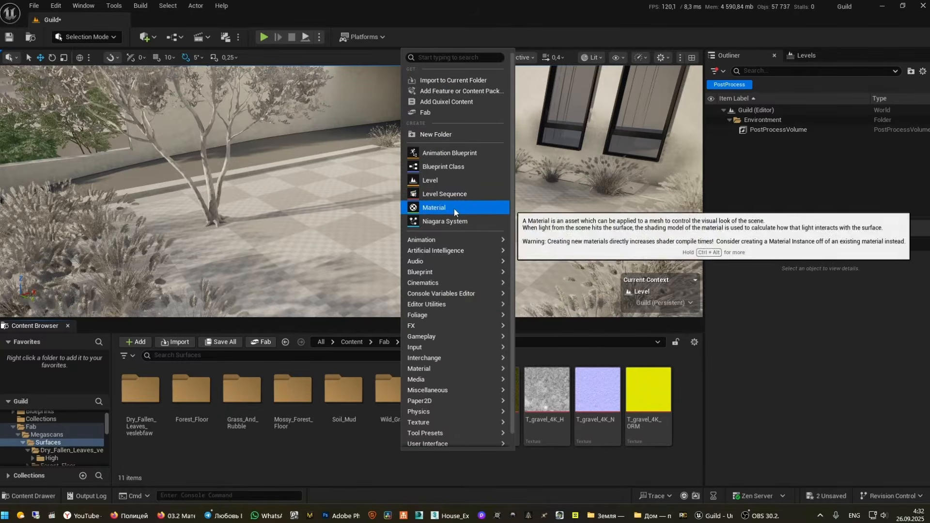
click(331, 456)
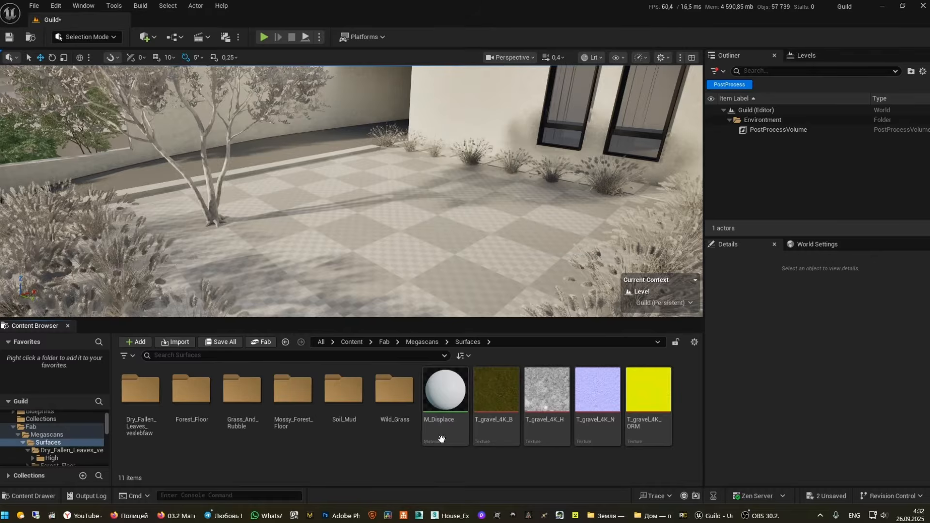
Open the M_Displace material and examine its UV offset, rotation, scale and color adjustment node groups
double_click(448, 396)
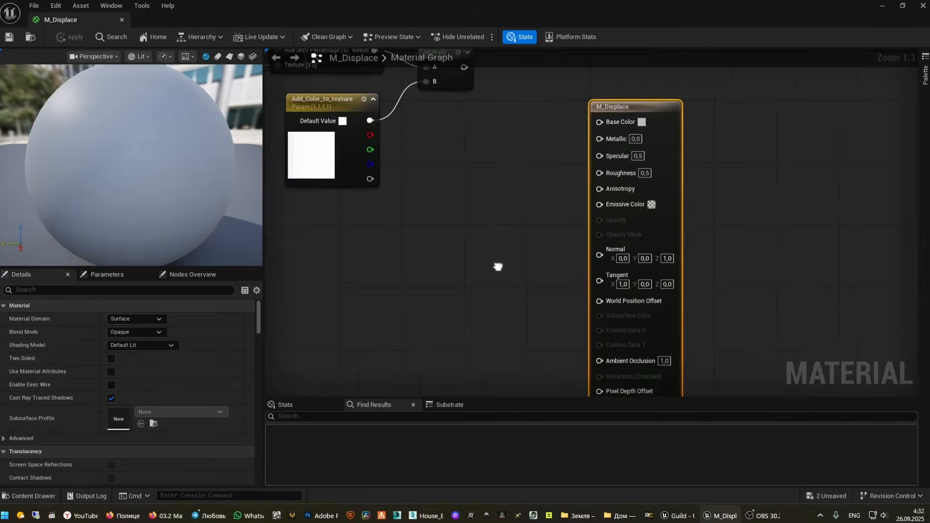
scroll(580, 333, down, 5)
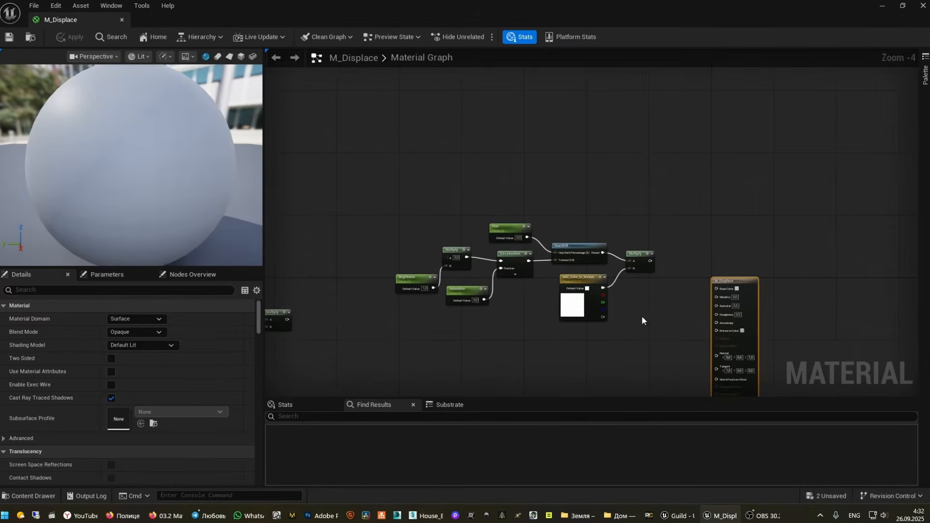
right_drag(635, 234, 690, 217)
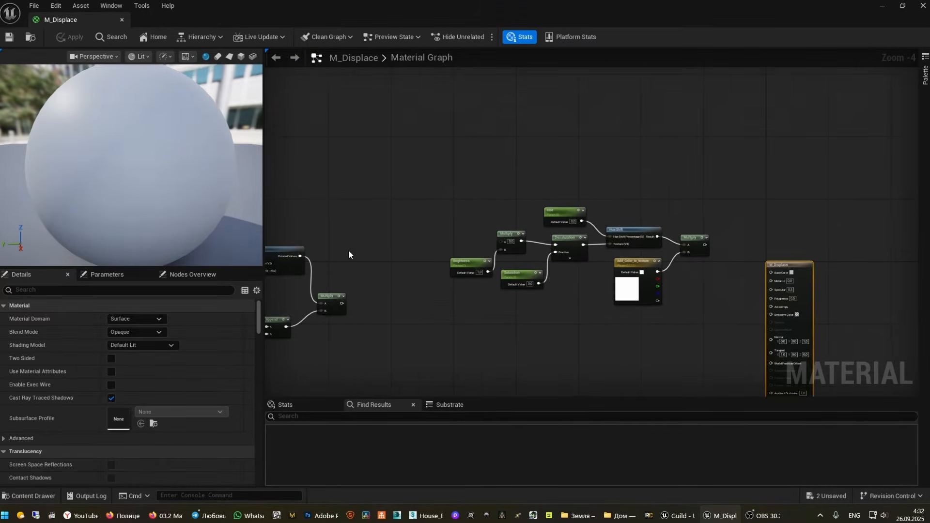
right_drag(348, 251, 627, 236)
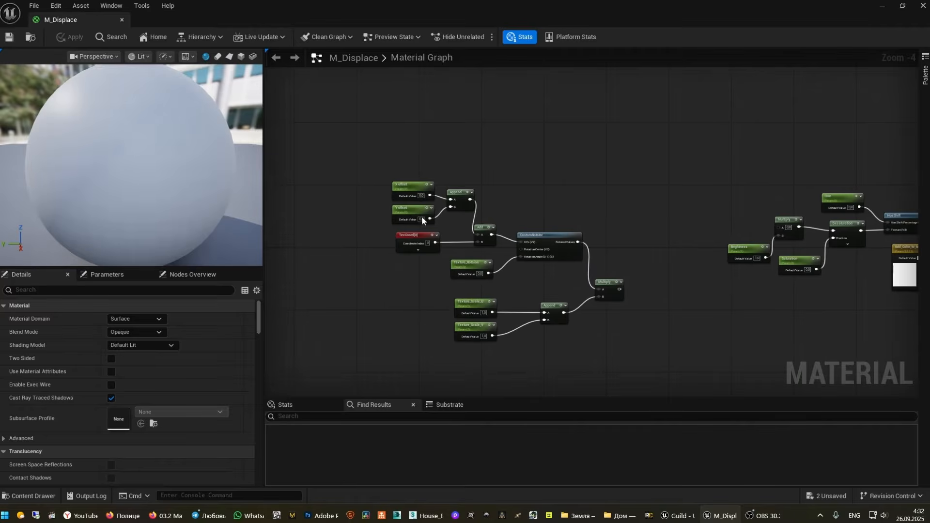
scroll(422, 216, up, 5)
right_drag(599, 338, 558, 274)
scroll(559, 271, down, 3)
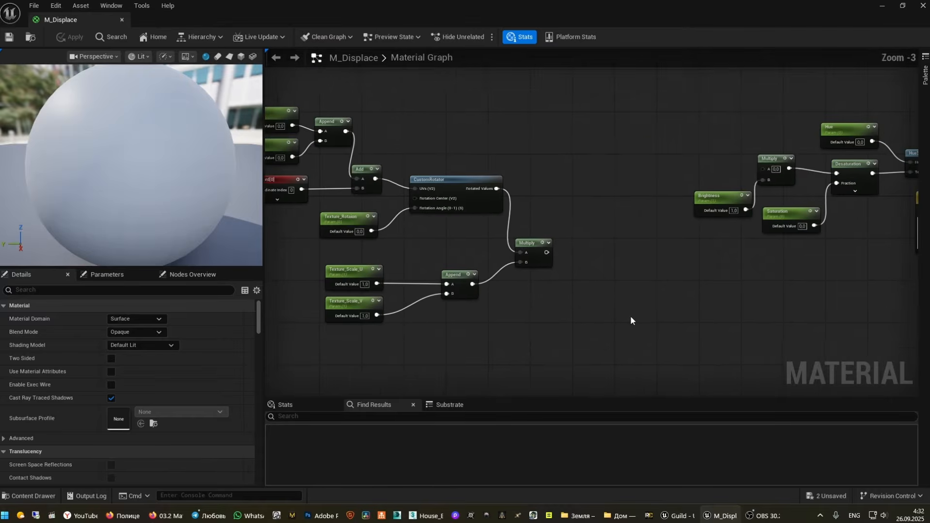
right_drag(630, 317, 562, 281)
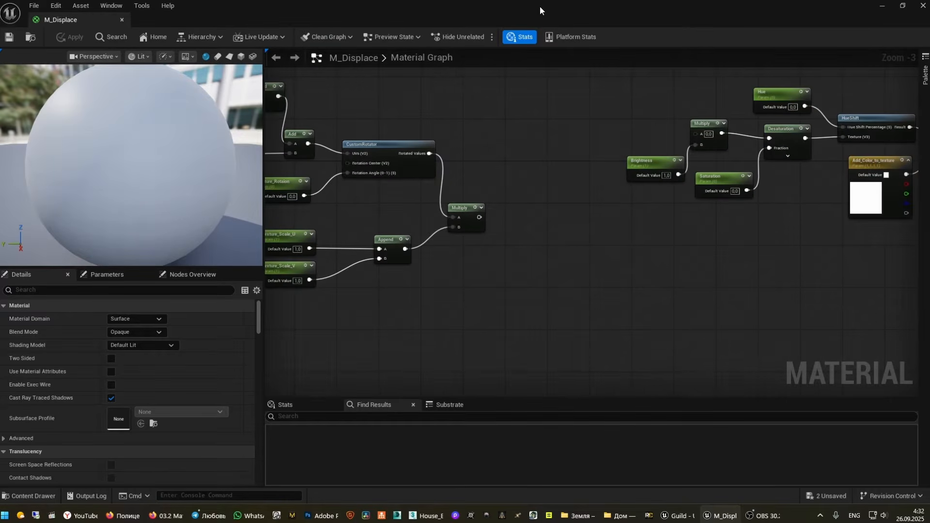
Add the four T_Fallen_Leaves_4K textures (B, H, N, ORM) from the Dry_Fallen_Leaves_veslebfaw folder to the M_Displace graph
drag(540, 6, 699, 27)
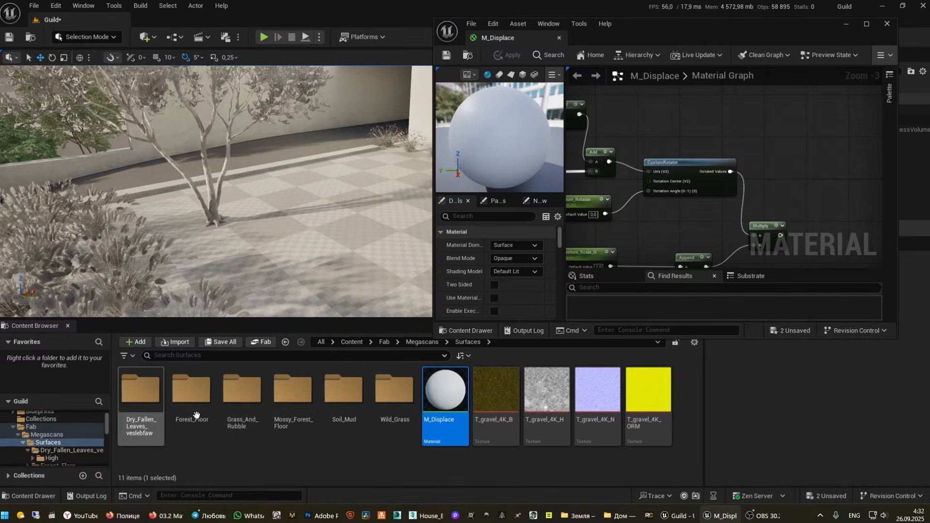
double_click(158, 384)
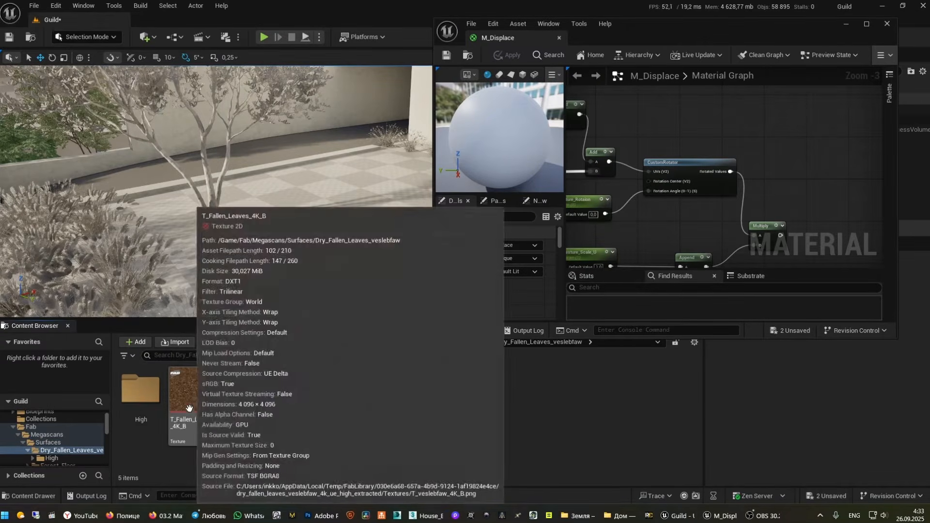
click(190, 409)
shift+click(342, 397)
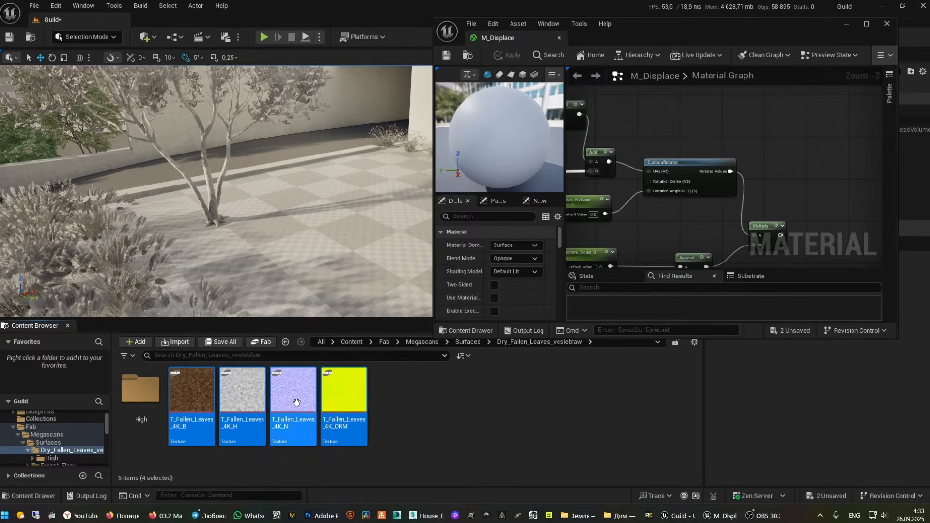
drag(192, 397, 802, 155)
double_click(699, 37)
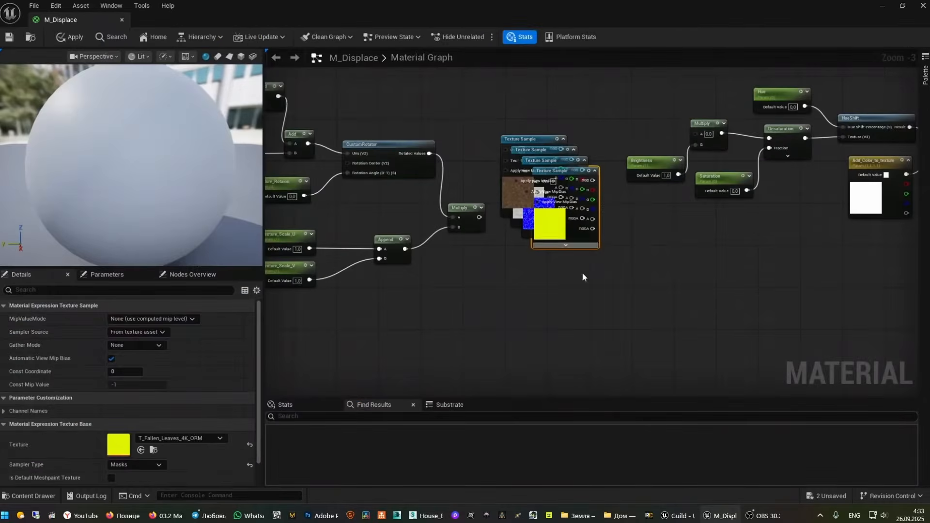
Move the texture samples below the color nodes and place the T_Fallen_Leaves_4K_B sample before the Brightness and Multiply nodes
right_drag(556, 210, 545, 266)
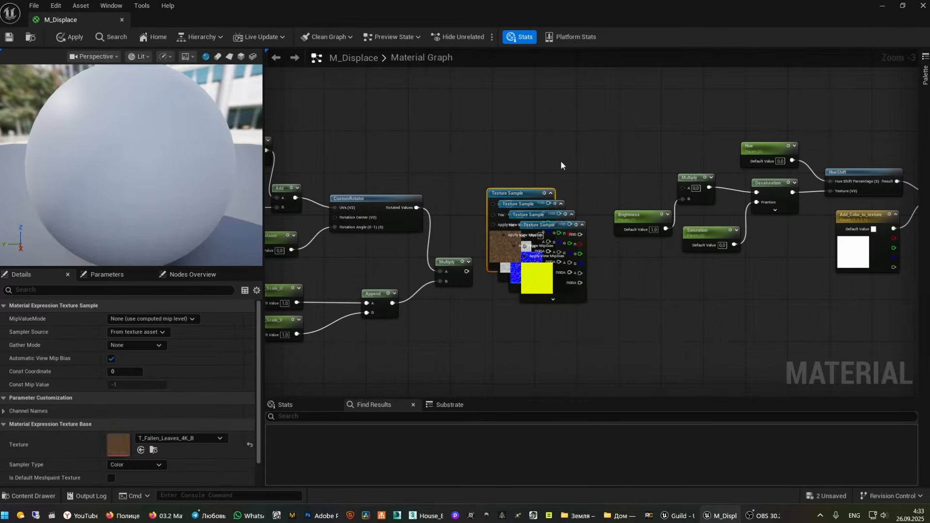
drag(549, 230, 782, 360)
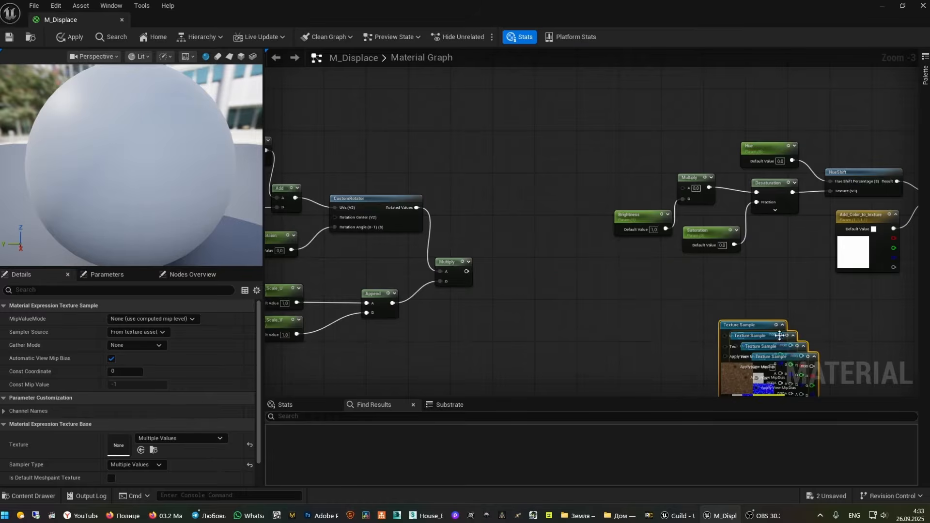
right_drag(773, 296, 537, 206)
click(537, 206)
drag(510, 235, 320, 92)
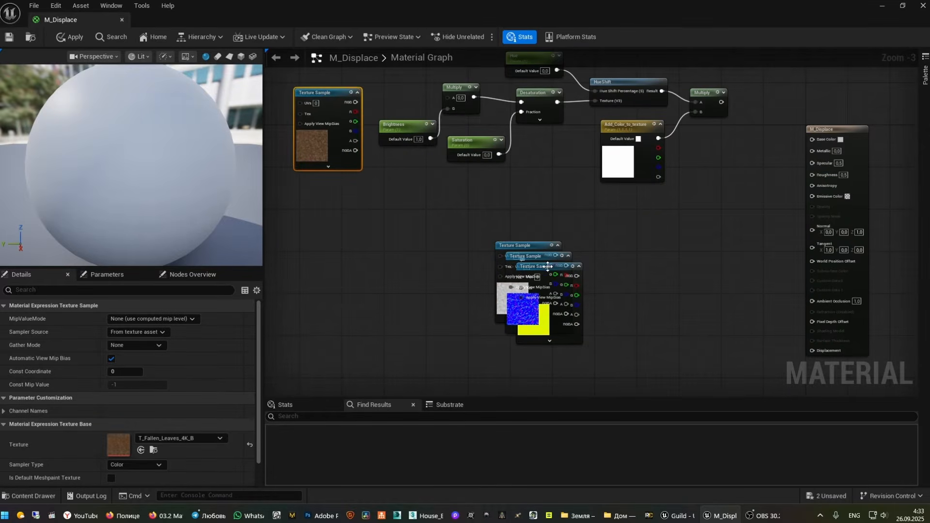
Separate the ORM, normal and height texture samples and stack them in that order below the Add_Color_to_texture node
drag(571, 269, 672, 239)
drag(543, 267, 622, 163)
right_drag(731, 168, 695, 336)
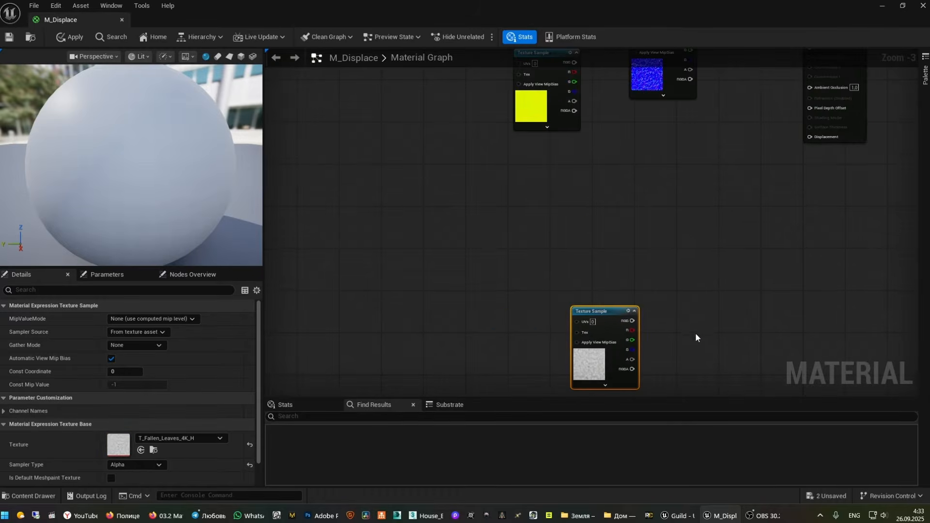
scroll(696, 334, down, 2)
right_drag(693, 233, 702, 332)
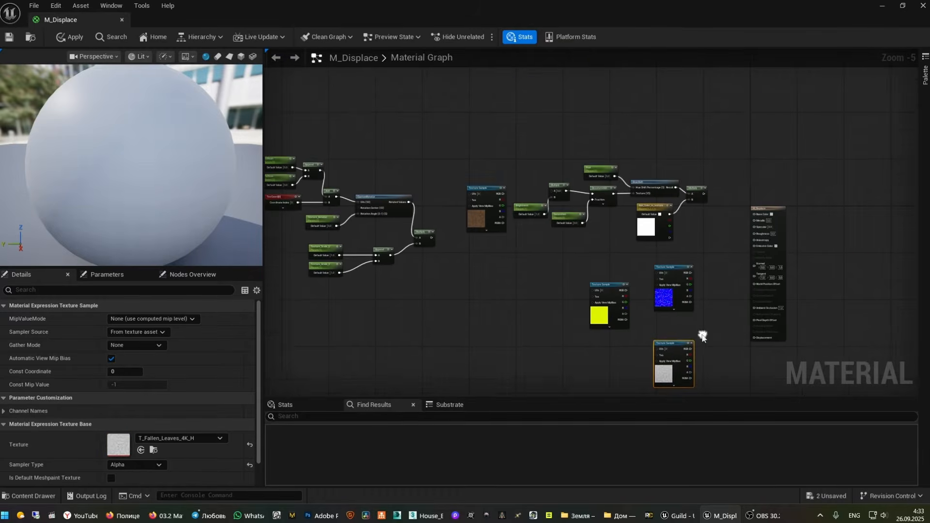
scroll(674, 276, up, 3)
drag(670, 257, 671, 325)
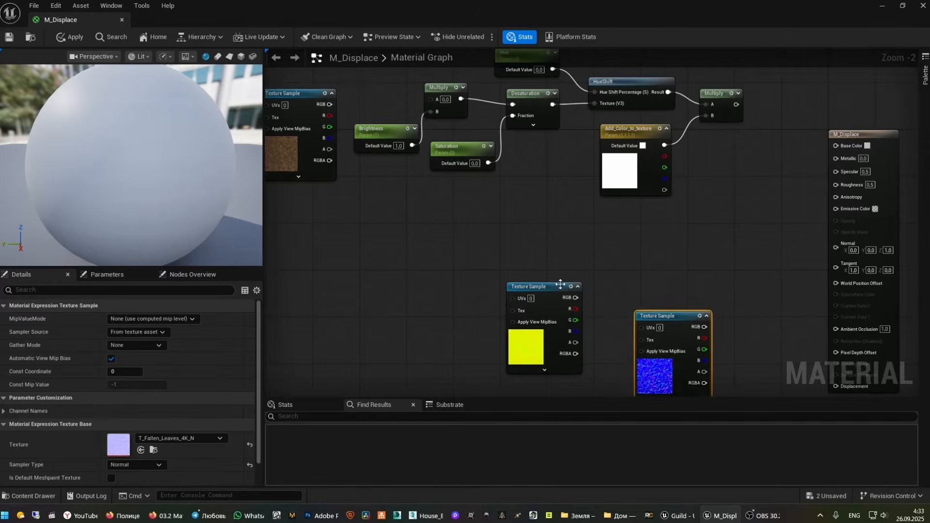
drag(543, 285, 661, 220)
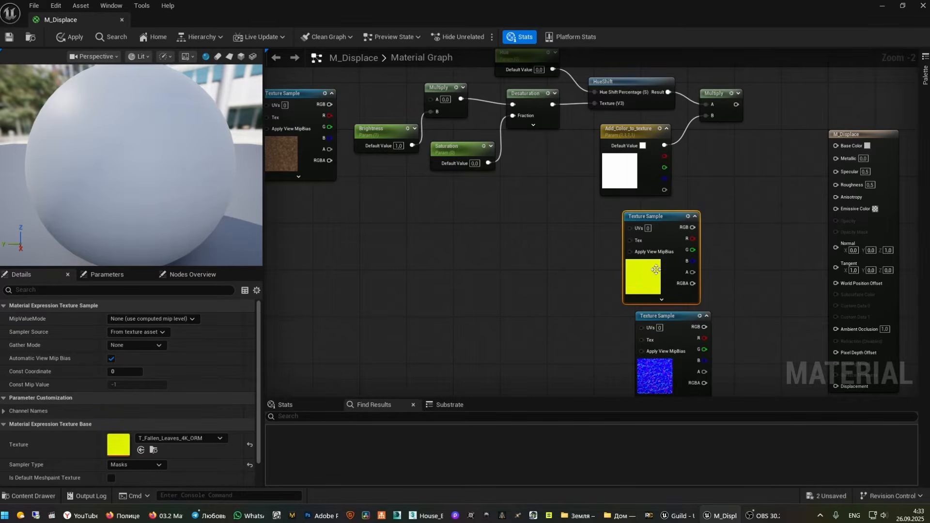
right_drag(405, 246, 536, 289)
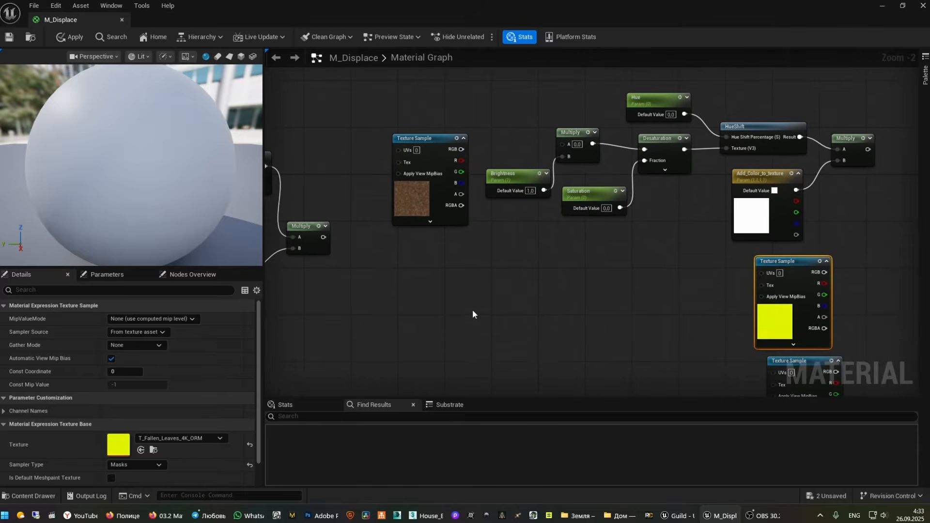
Filter the material's details for "disp" and switch Enable Tessellation off and on again while checking the Displacement input
key(Home)
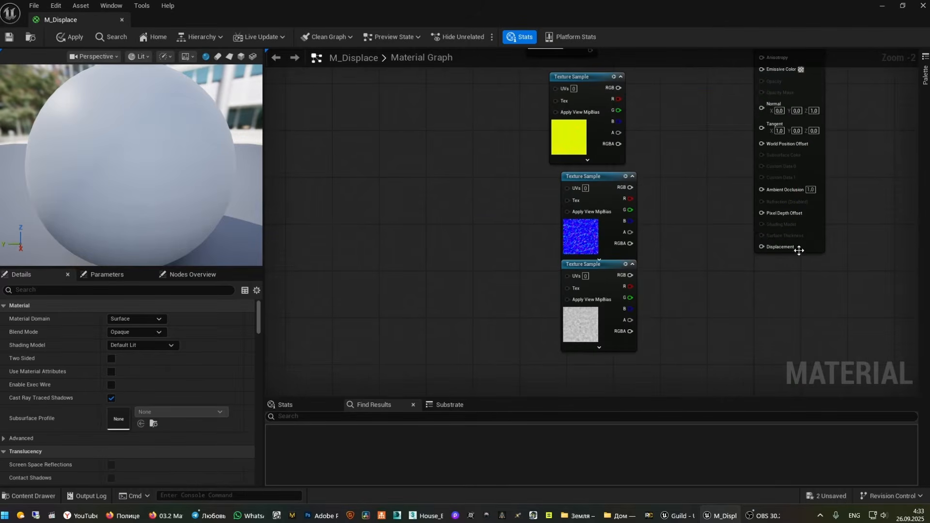
scroll(799, 251, up, 2)
right_drag(328, 322, 415, 327)
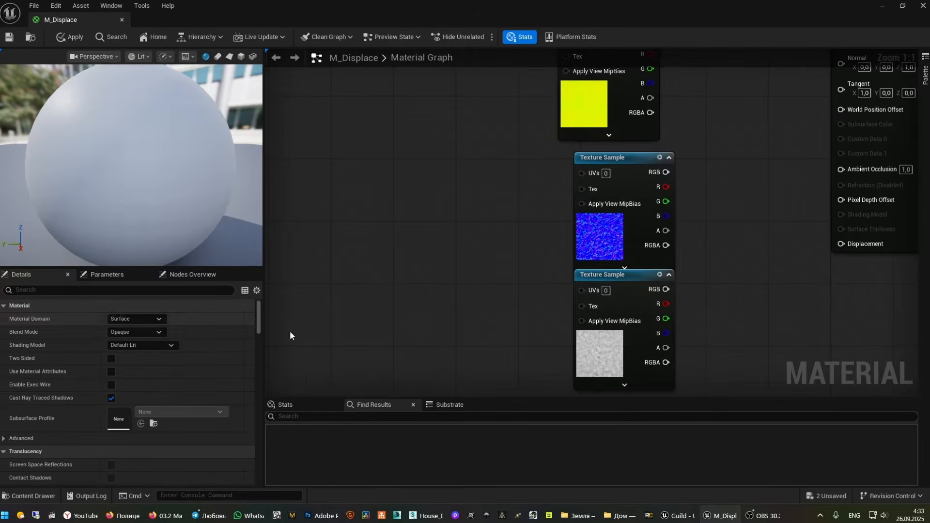
click(51, 289)
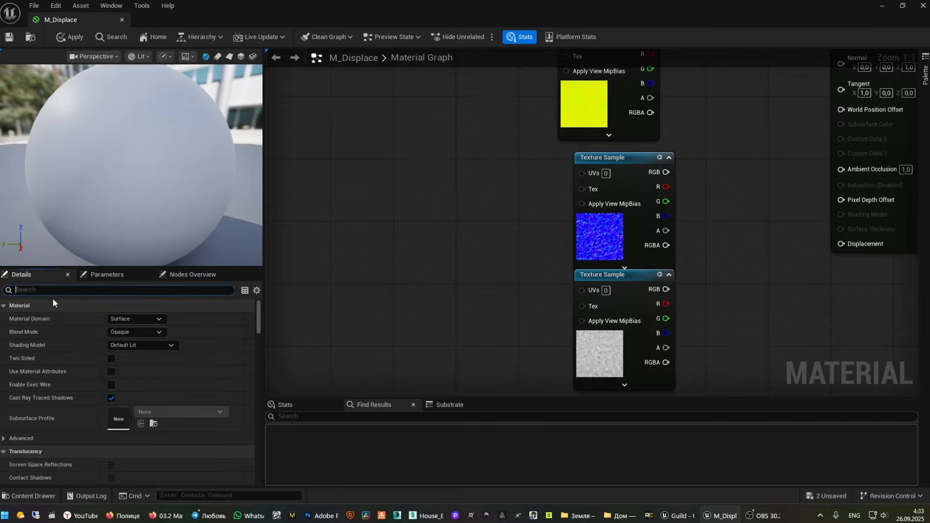
text(disp)
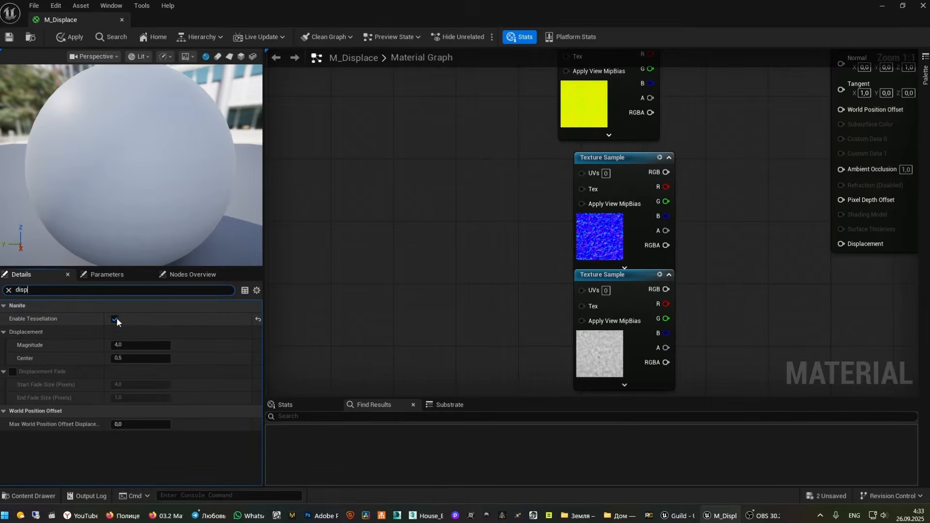
click(114, 319)
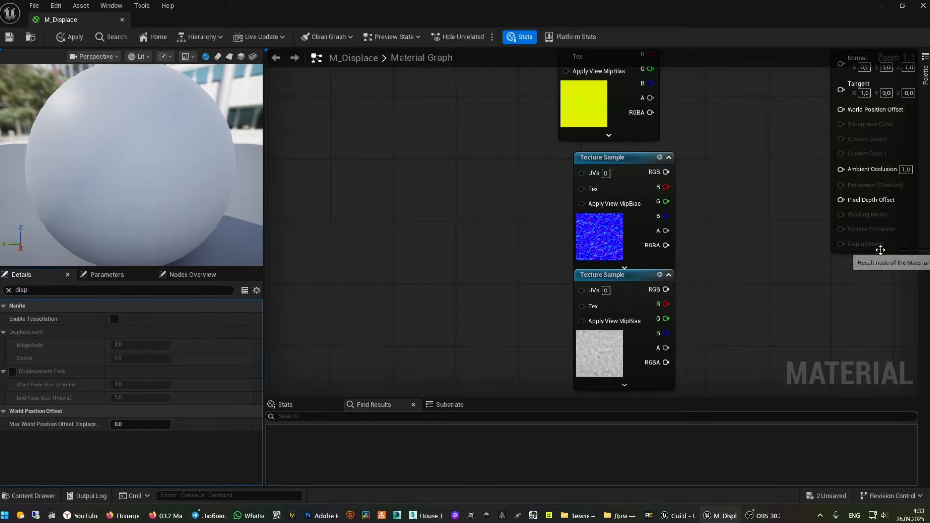
click(115, 319)
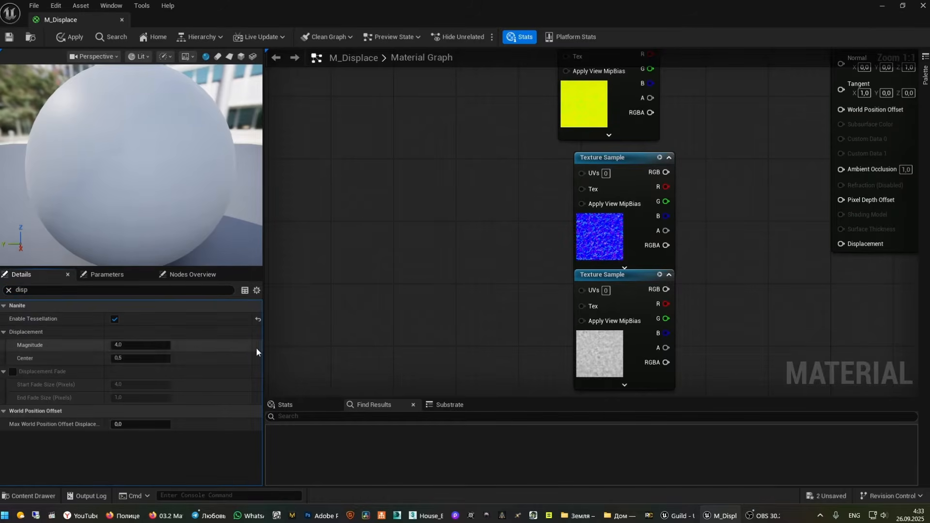
Connect the leaves color texture's RGB to the Brightness Multiply's A input, and the UV-scale Multiply's output to that texture's UVs
scroll(434, 291, down, 1)
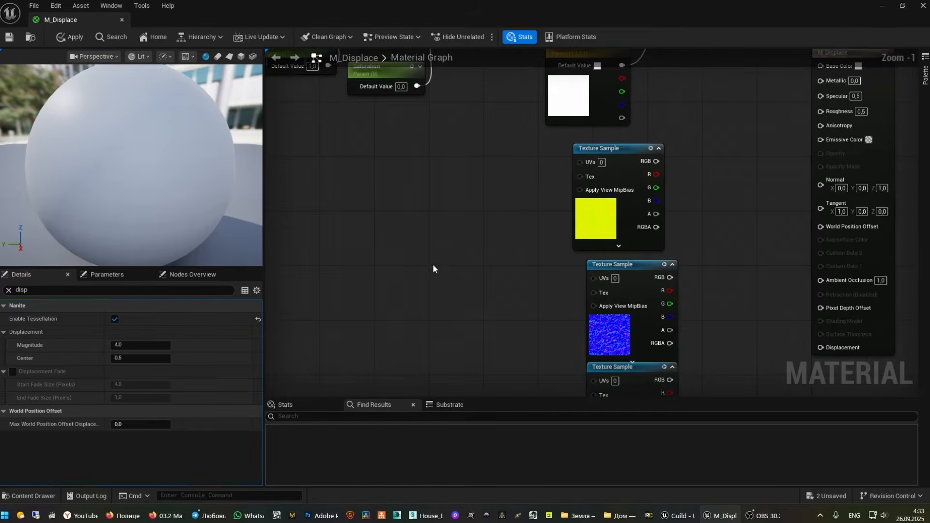
right_drag(433, 269, 502, 364)
right_click(490, 324)
right_drag(474, 300, 633, 395)
drag(494, 232, 608, 226)
drag(330, 335, 420, 234)
Connect the ORM texture's R to Ambient Occlusion and G to Roughness, and the final color Multiply to Base Color
mouse_move(658, 313)
right_down()
mouse_move(630, 301)
mouse_move(651, 316)
right_up()
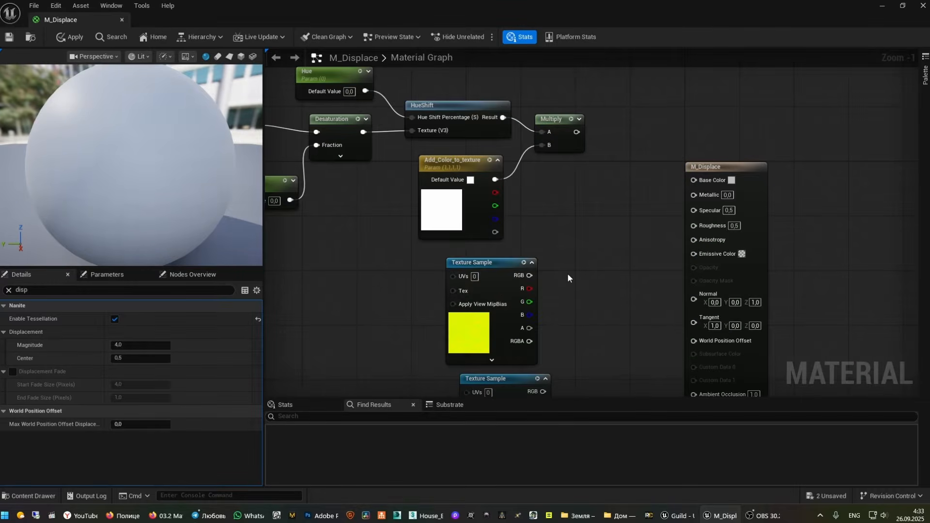
right_drag(581, 287, 513, 191)
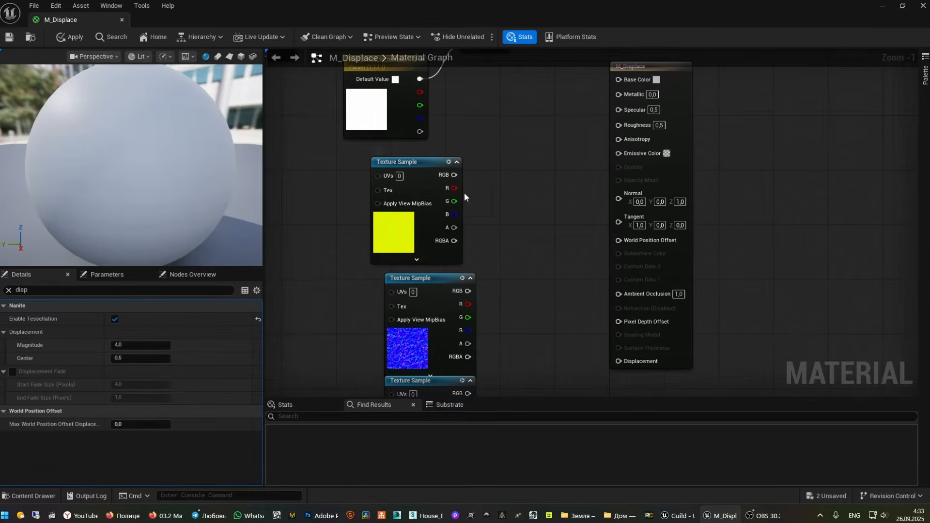
drag(454, 188, 624, 294)
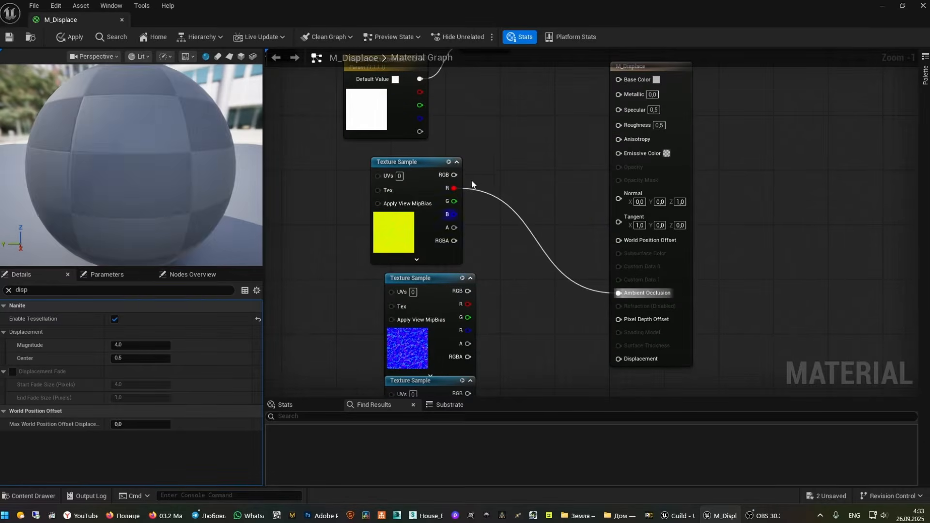
right_drag(495, 171, 467, 264)
drag(425, 294, 591, 218)
drag(475, 125, 591, 173)
Connect the normal texture's RGB to Normal and the height texture's RGB to Displacement, and save the material
right_drag(490, 304, 581, 127)
right_drag(553, 284, 537, 278)
right_drag(559, 223, 518, 283)
drag(494, 268, 648, 173)
right_drag(545, 315, 550, 234)
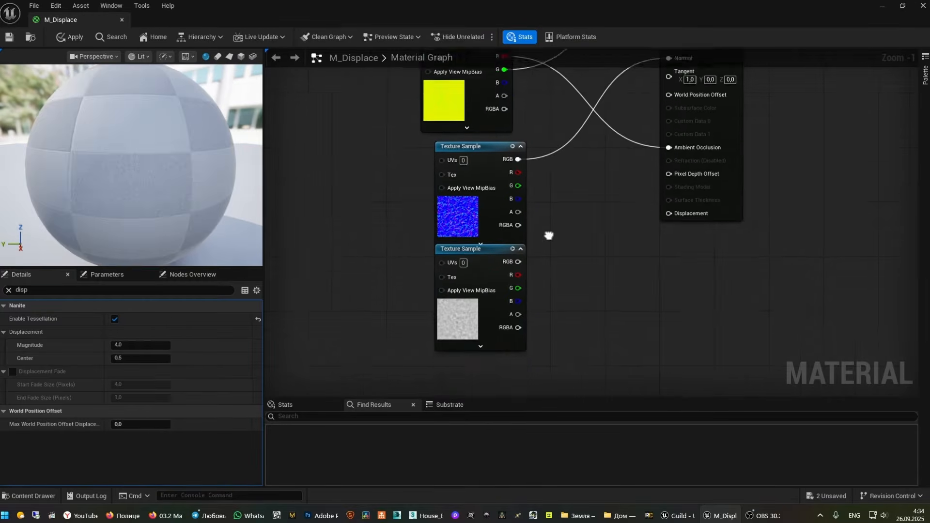
drag(516, 258, 676, 213)
scroll(622, 271, down, 3)
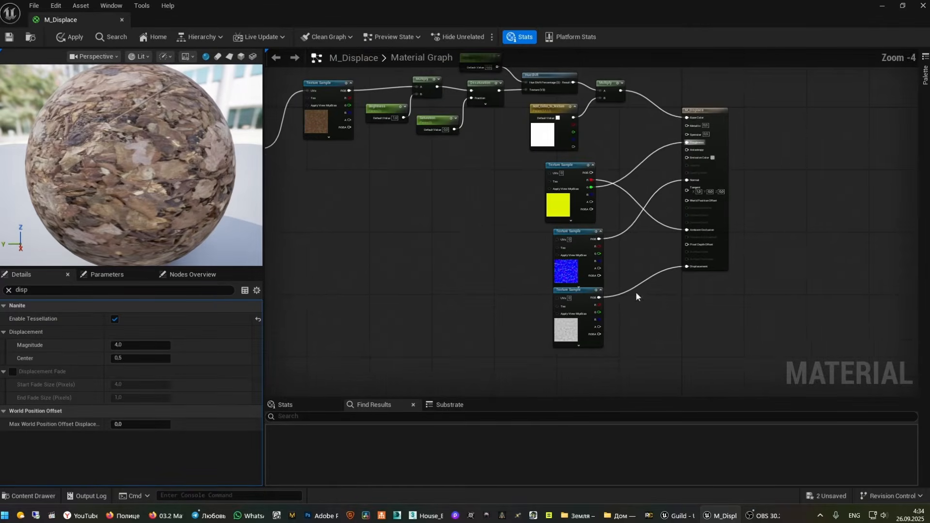
right_drag(471, 224, 488, 269)
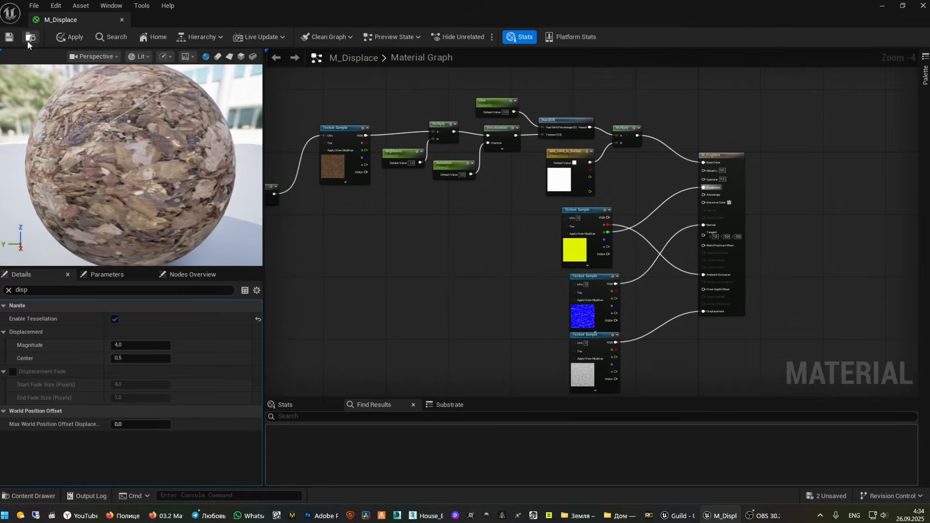
click(8, 40)
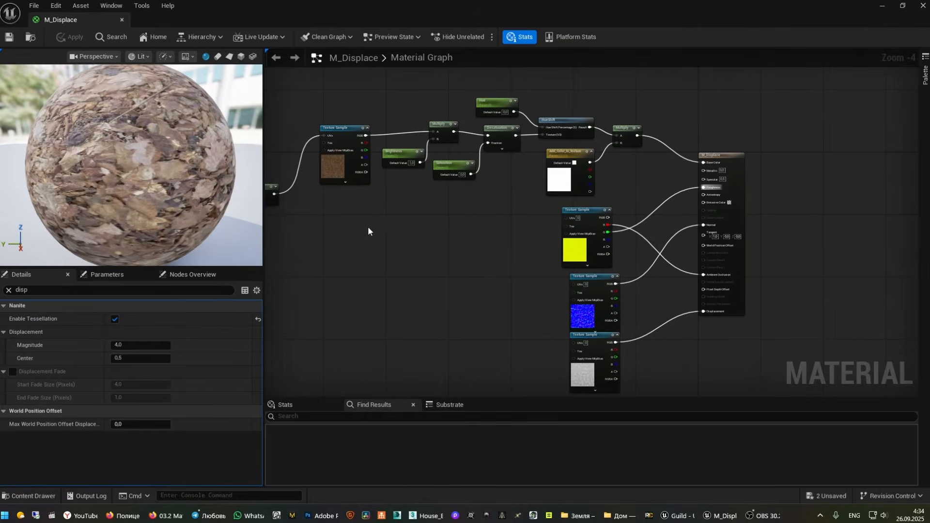
Add a reroute node on the color texture's UV wire, connect it to the ORM texture's UVs and reroute that new wire
right_drag(368, 226, 528, 245)
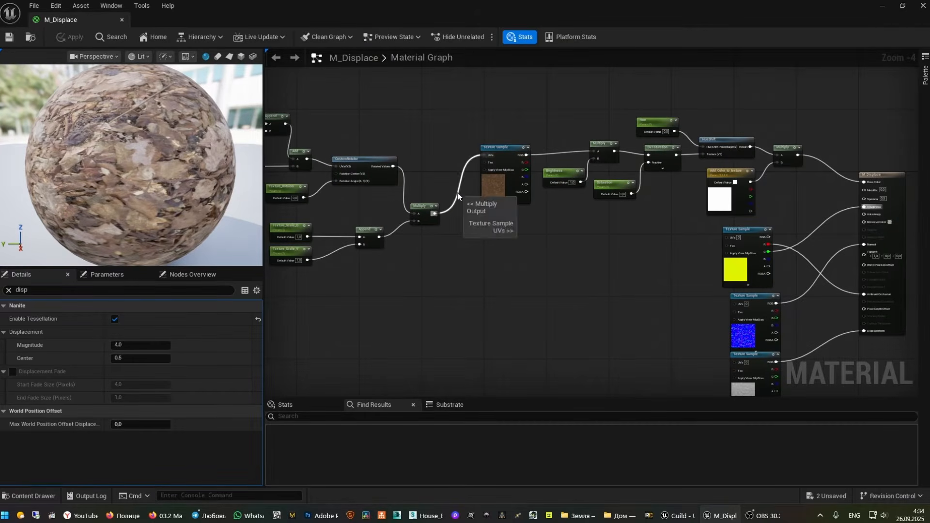
double_click(456, 198)
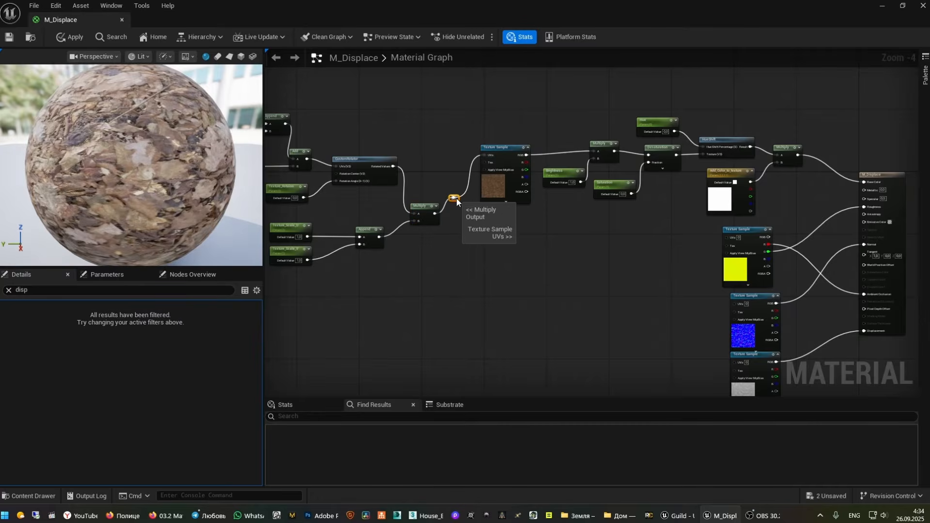
drag(456, 199, 729, 239)
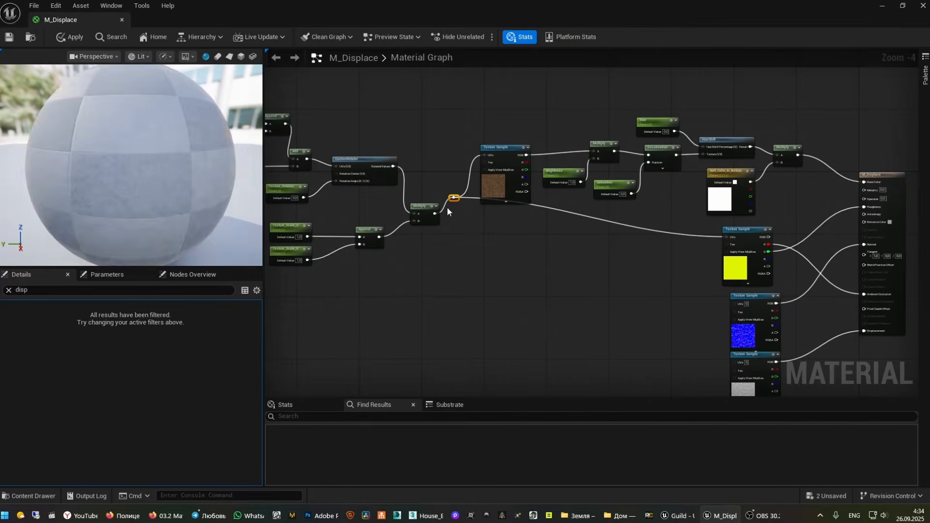
double_click(620, 222)
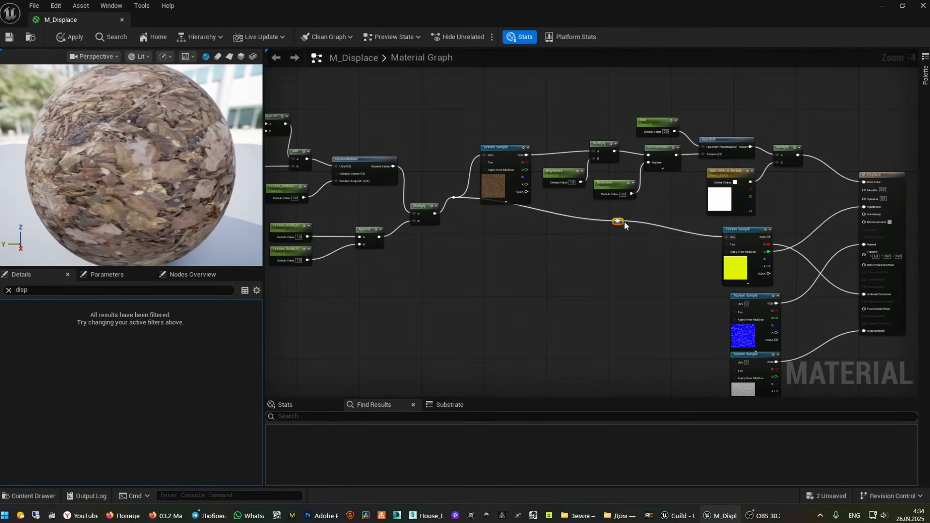
Branch the second reroute node into the UVs of the normal and height textures, and save the material
drag(624, 221, 576, 287)
drag(616, 224, 735, 305)
right_drag(656, 328, 627, 215)
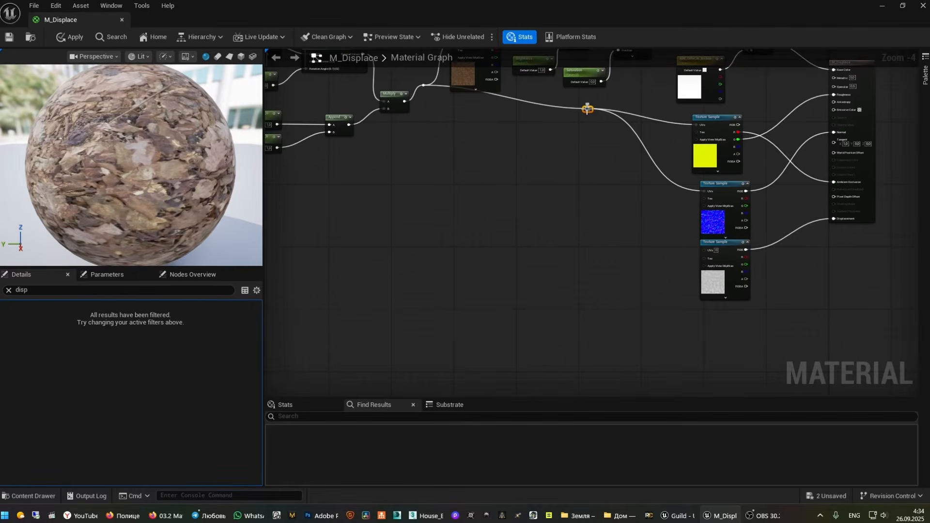
drag(587, 107, 704, 250)
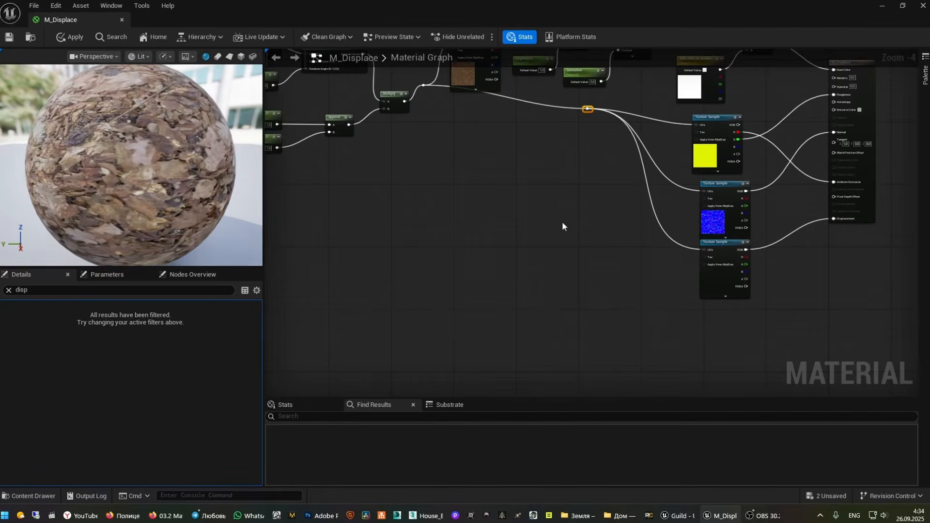
right_drag(556, 222, 527, 279)
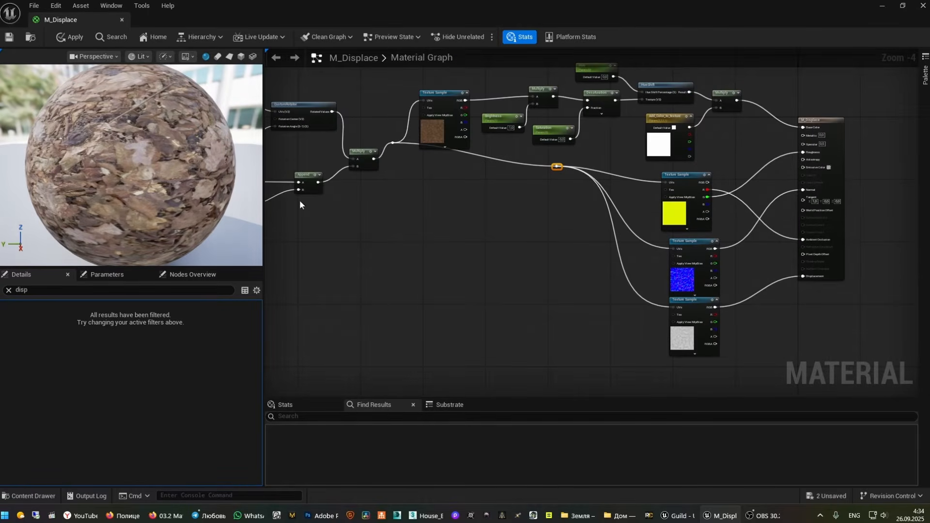
click(10, 41)
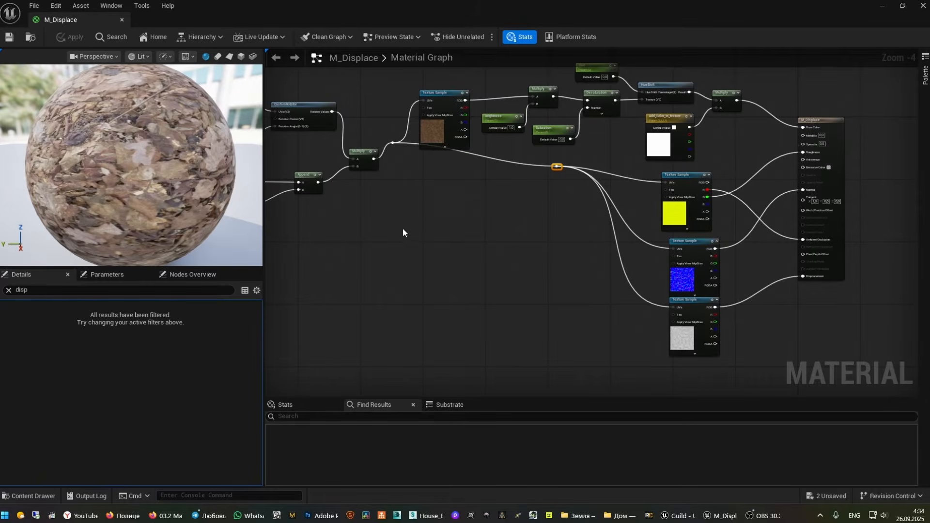
Close the material editor and create a material instance from M_Displace in the Surfaces folder
click(922, 6)
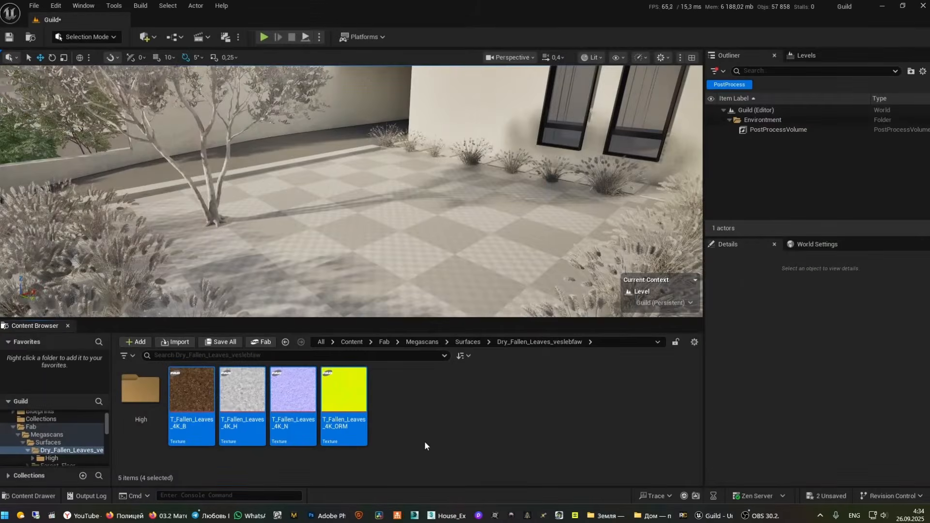
click(443, 411)
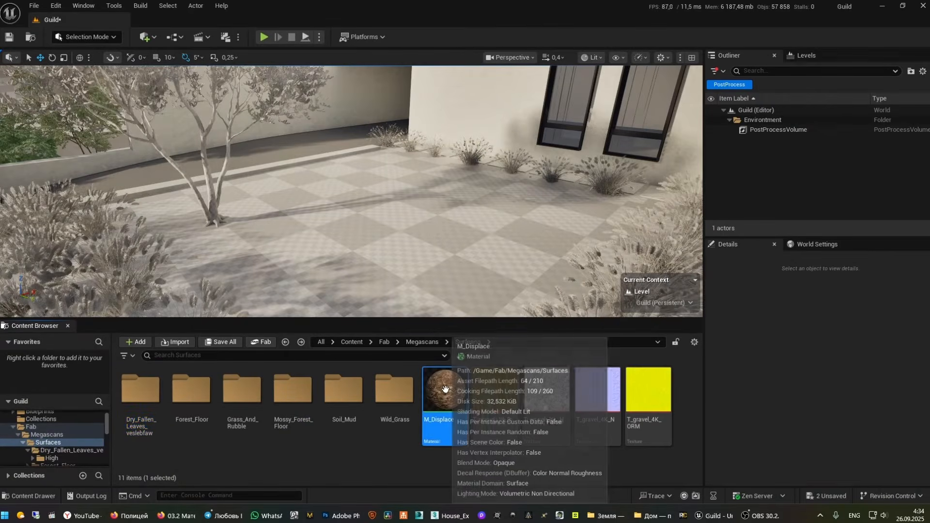
right_click(446, 411)
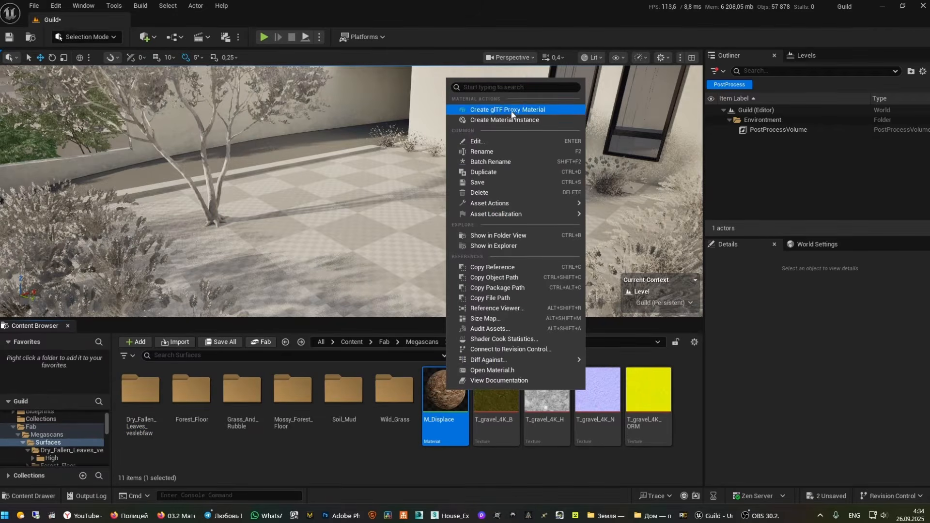
click(512, 123)
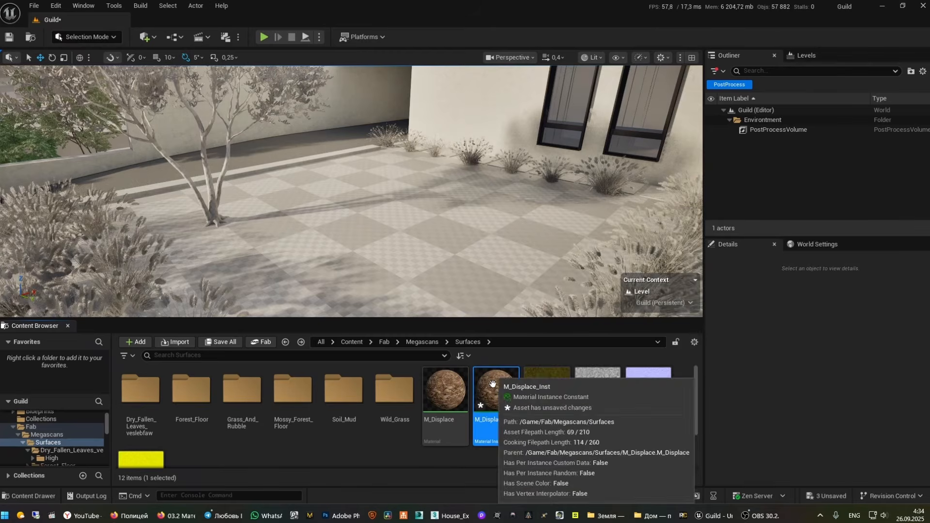
Apply the M_Displace_Inst material instance to the checkered courtyard ground and view the surface up close
drag(491, 387, 431, 254)
right_drag(450, 268, 430, 257)
key(w)
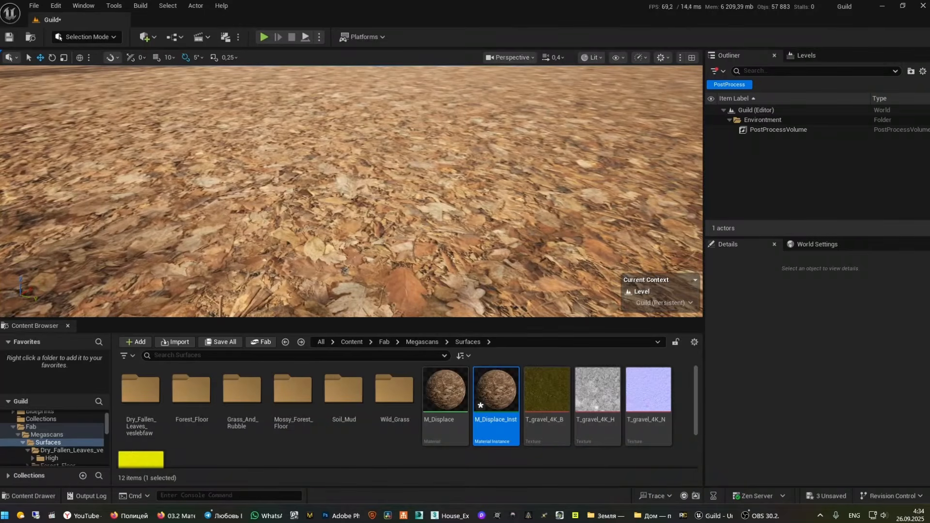
Select the SM_Ground_02 mesh in the level and turn off the Outliner's PostProcess filter
click(421, 223)
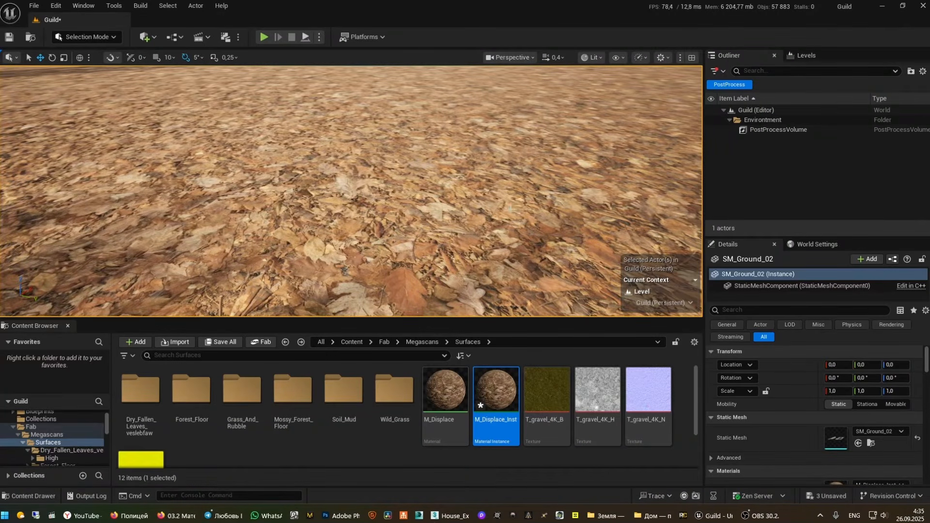
click(735, 88)
key(s)
right_drag(547, 194, 576, 174)
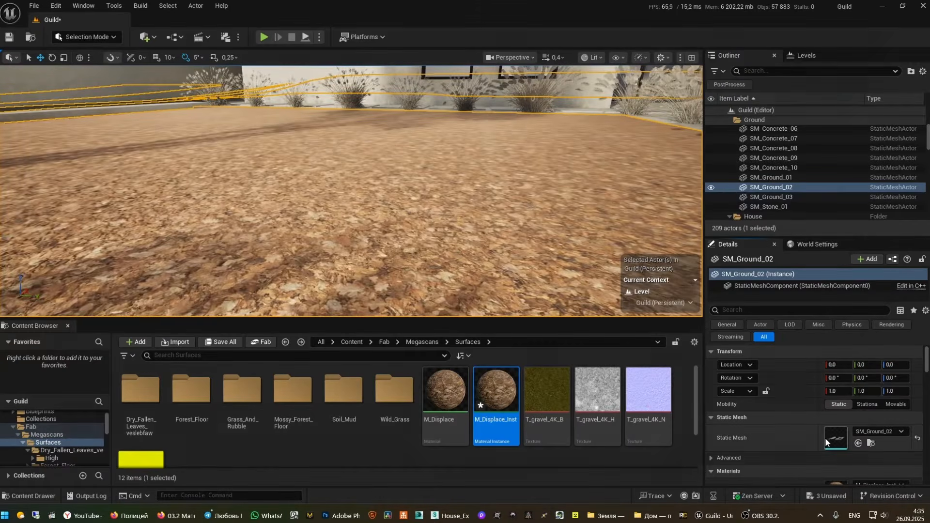
Open the SM_Ground_02 static mesh, enable Nanite support, apply the changes and close the mesh editor
double_click(825, 437)
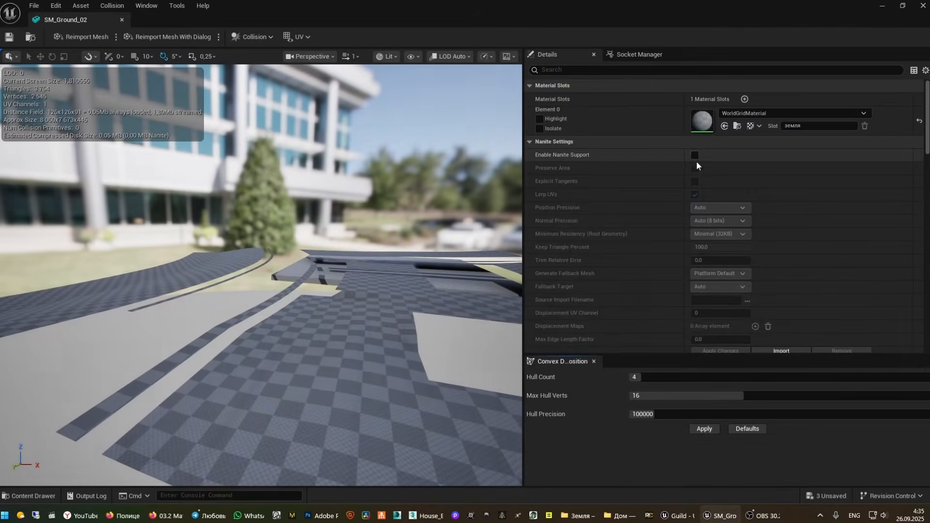
click(696, 155)
scroll(831, 254, down, 3)
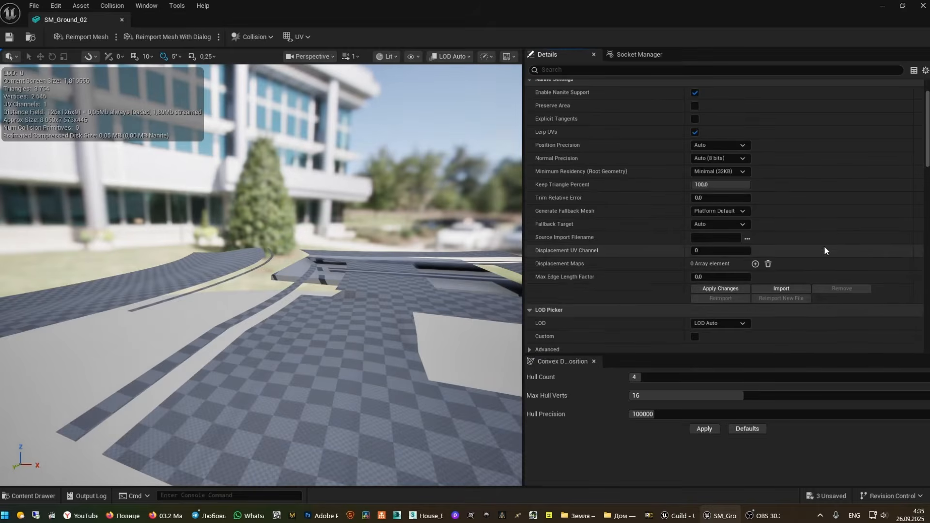
click(715, 288)
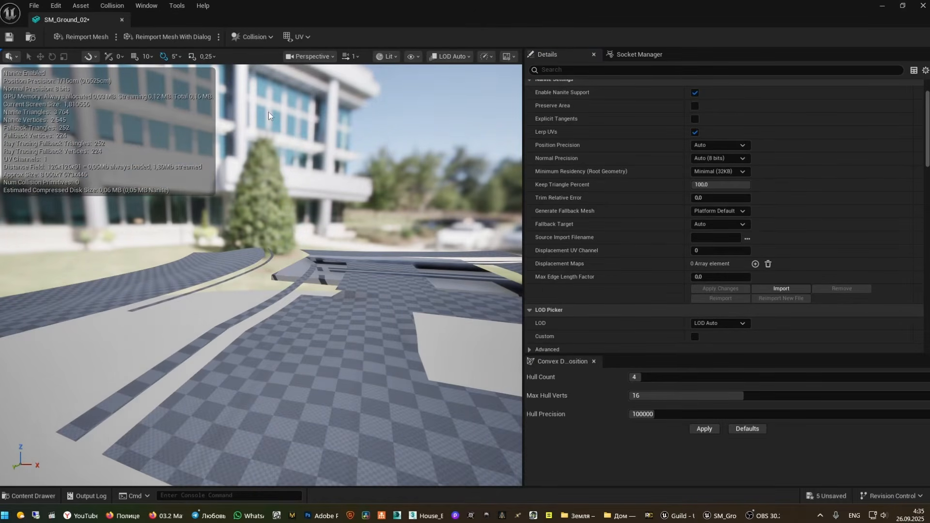
click(923, 6)
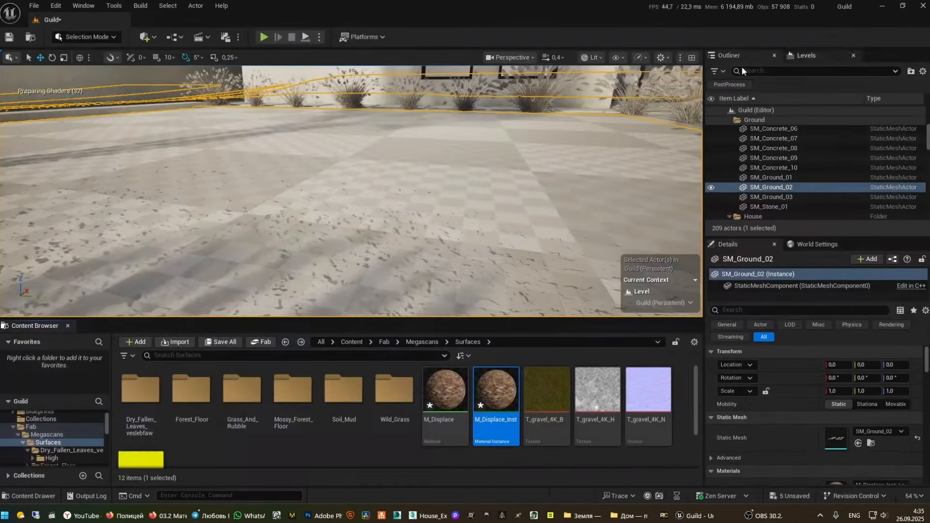
Examine the displaced leaves on the ground up close and reopen the M_Displace material
mouse_move(444, 226)
right_down()
mouse_move(444, 216)
mouse_move(443, 235)
right_up()
key(w)
mouse_move(351, 192)
right_down()
mouse_move(355, 218)
mouse_move(355, 189)
right_up()
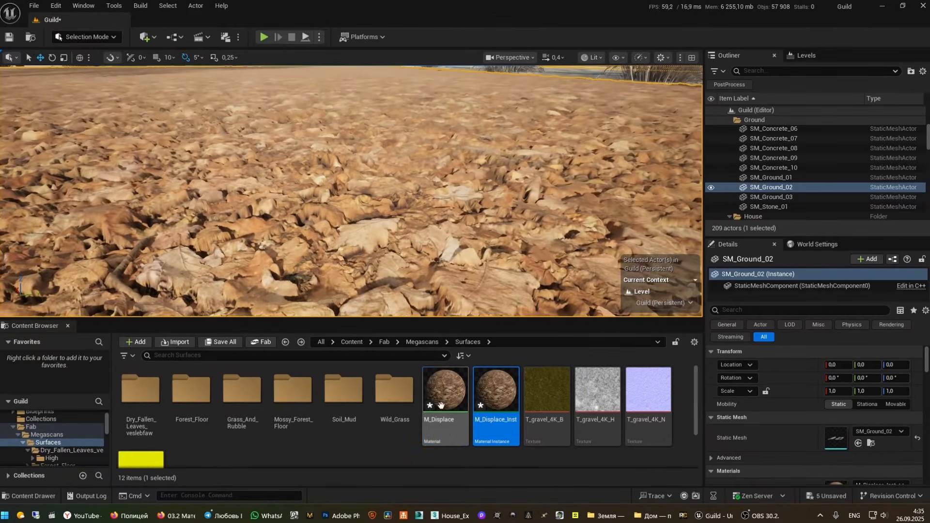
double_click(450, 389)
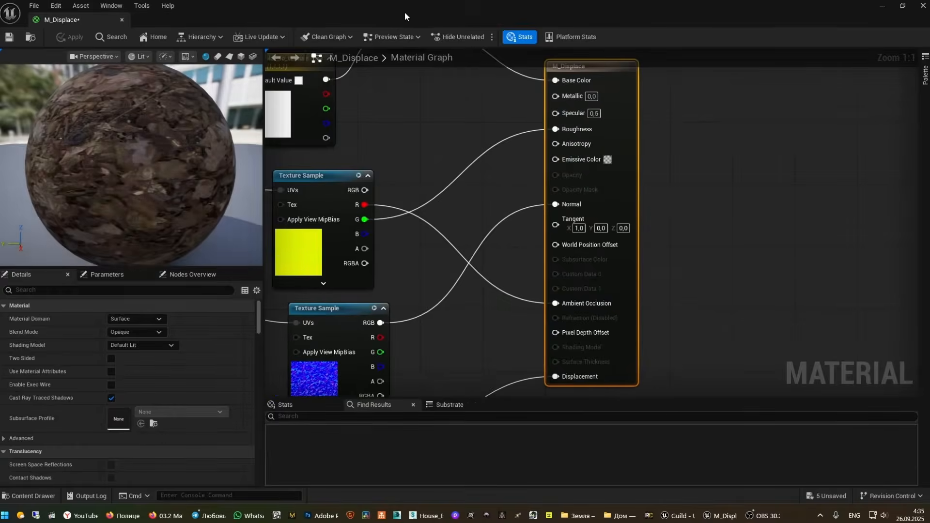
Set the M_Displace material's displacement magnitude to 2.0, apply it and check the leaves on the ground
drag(404, 12, 641, 104)
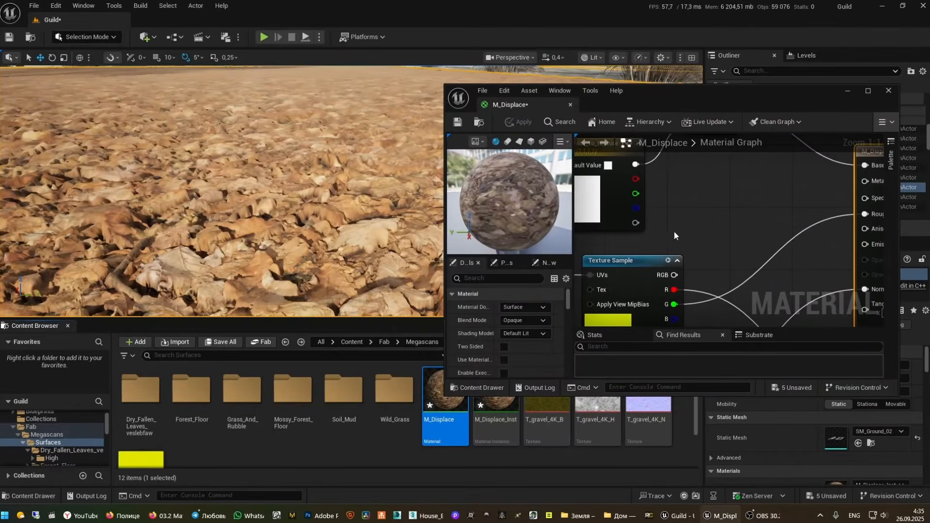
scroll(524, 301, down, 6)
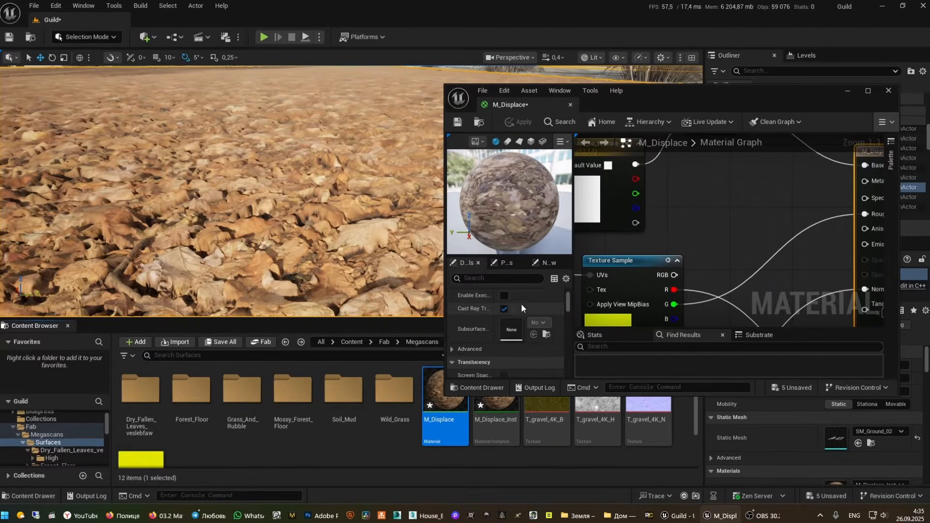
scroll(519, 310, down, 5)
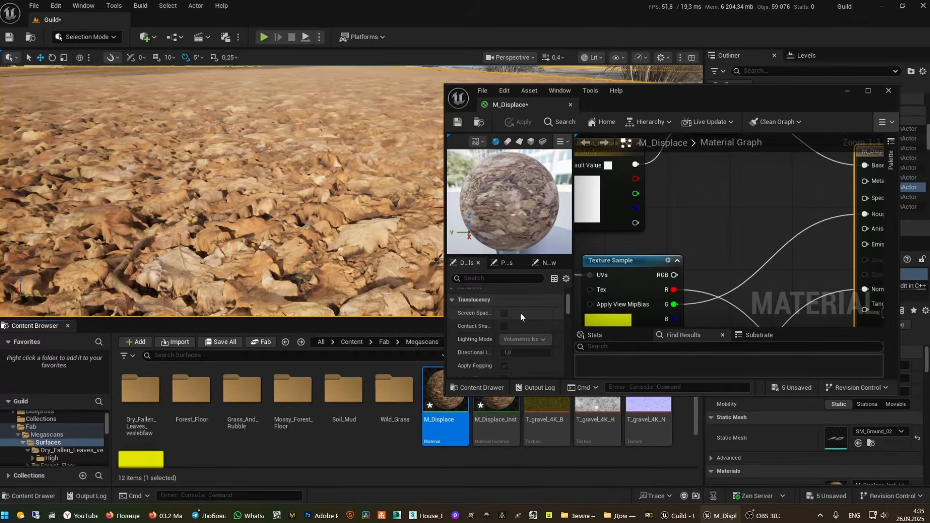
scroll(525, 323, down, 5)
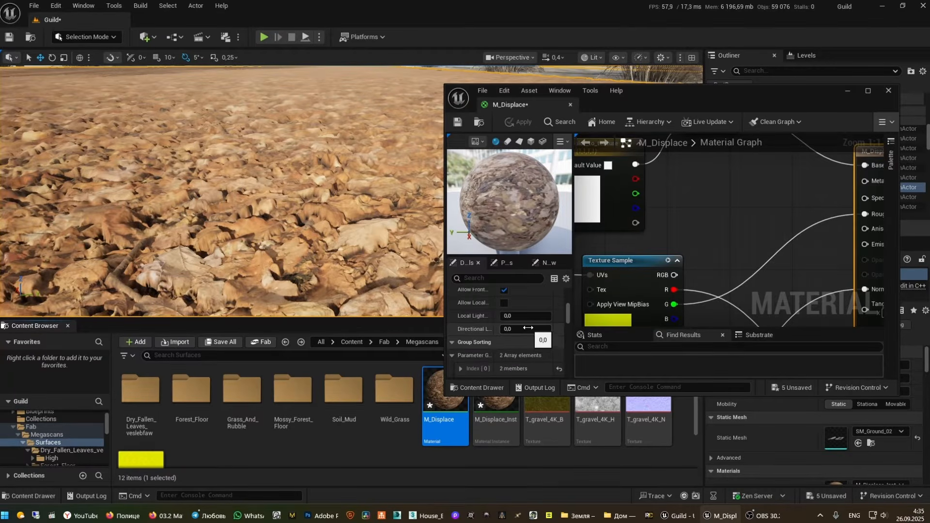
scroll(528, 327, down, 5)
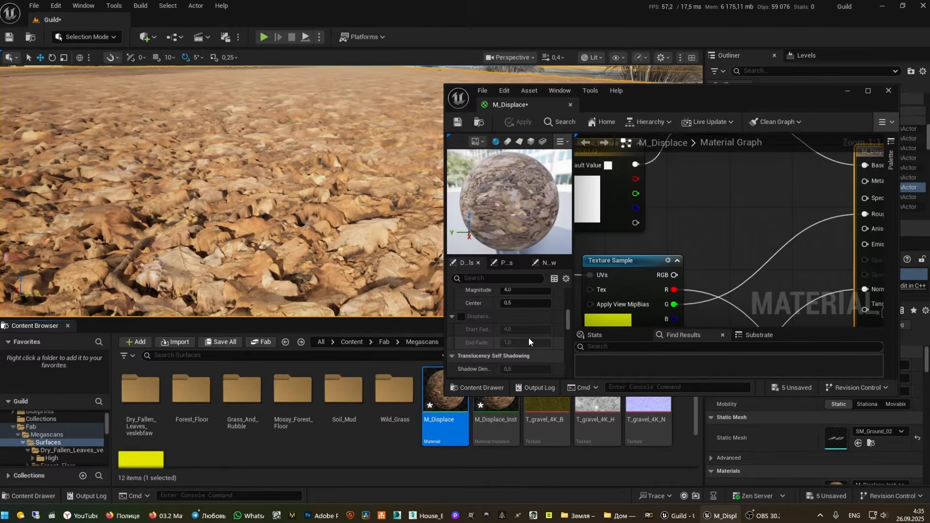
scroll(527, 338, up, 2)
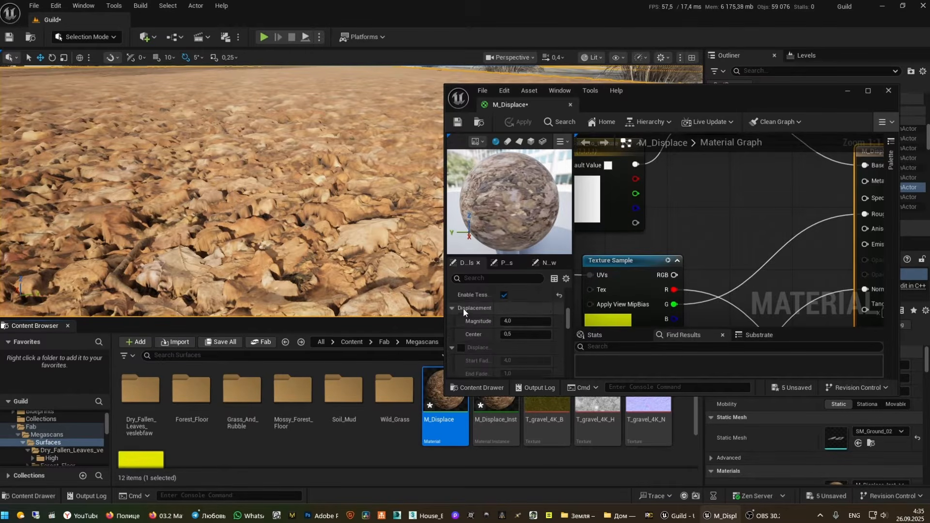
click(530, 322)
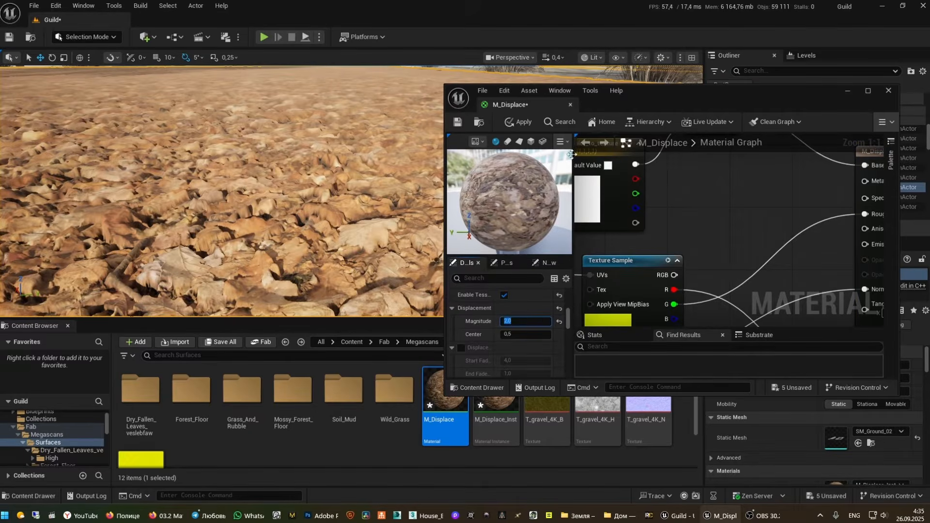
click(520, 121)
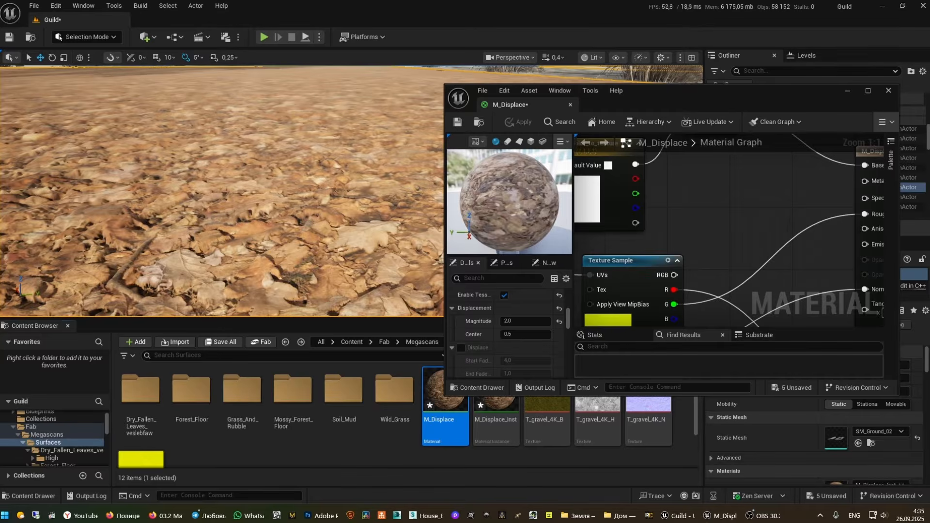
right_drag(223, 194, 232, 228)
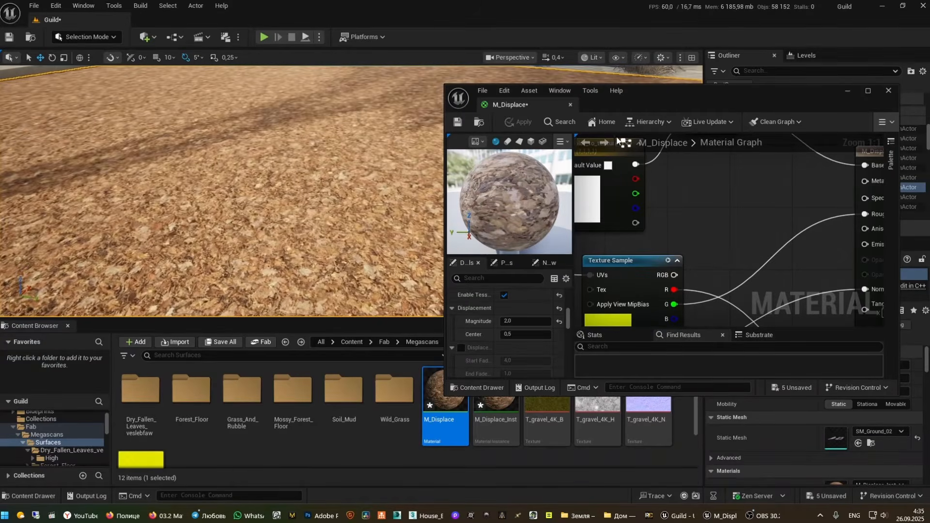
Convert the T_Fallen_Leaves_4K_N texture sample into a parameter named Normal
double_click(748, 97)
right_drag(387, 265, 593, 155)
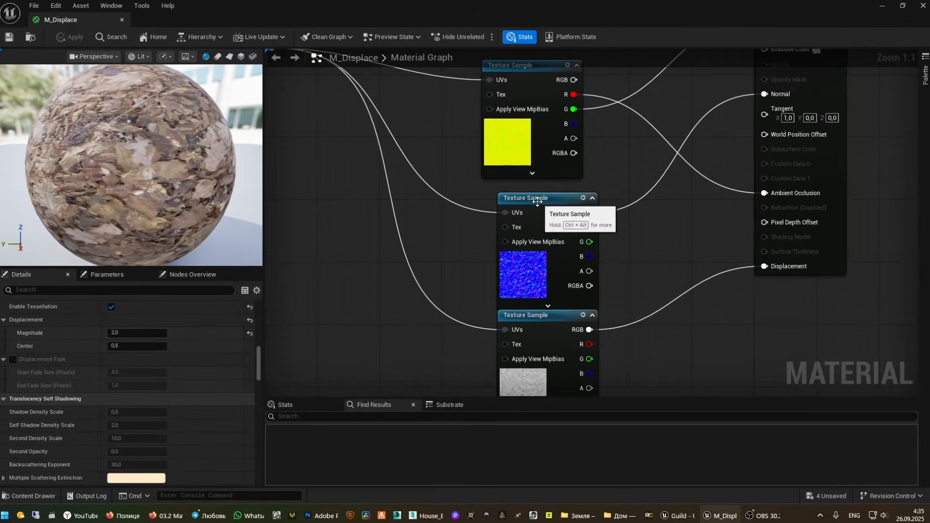
click(537, 201)
right_click(544, 199)
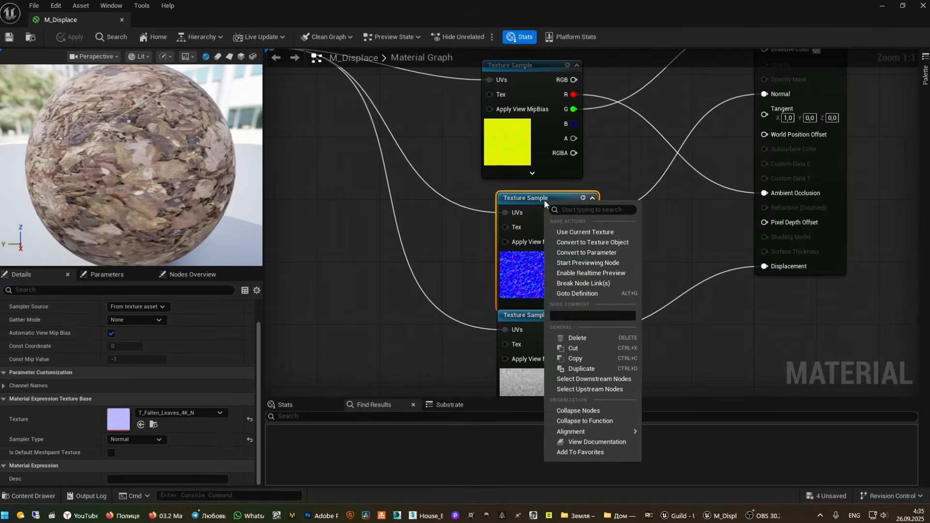
click(612, 252)
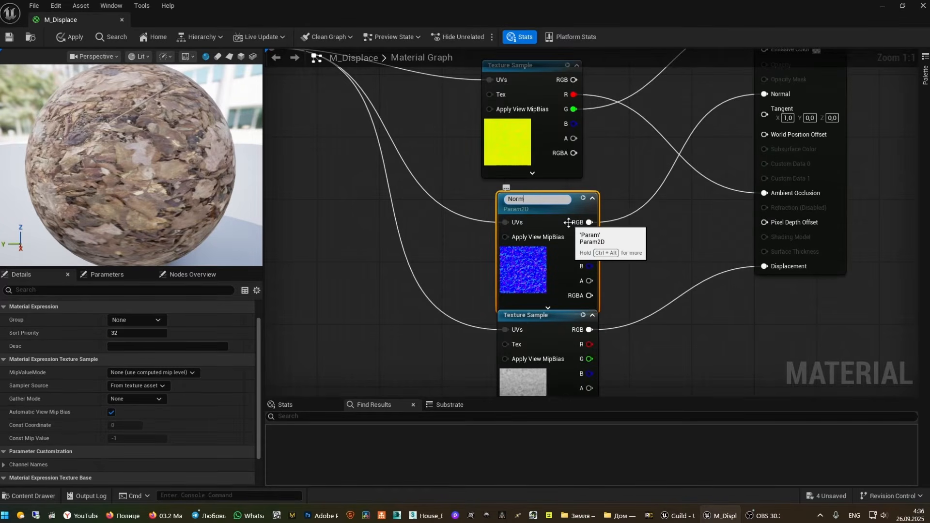
click(660, 269)
Convert the T_Fallen_Leaves_4K_H height texture sample into a parameter named Displace
right_drag(660, 270, 688, 177)
click(573, 226)
right_click(572, 227)
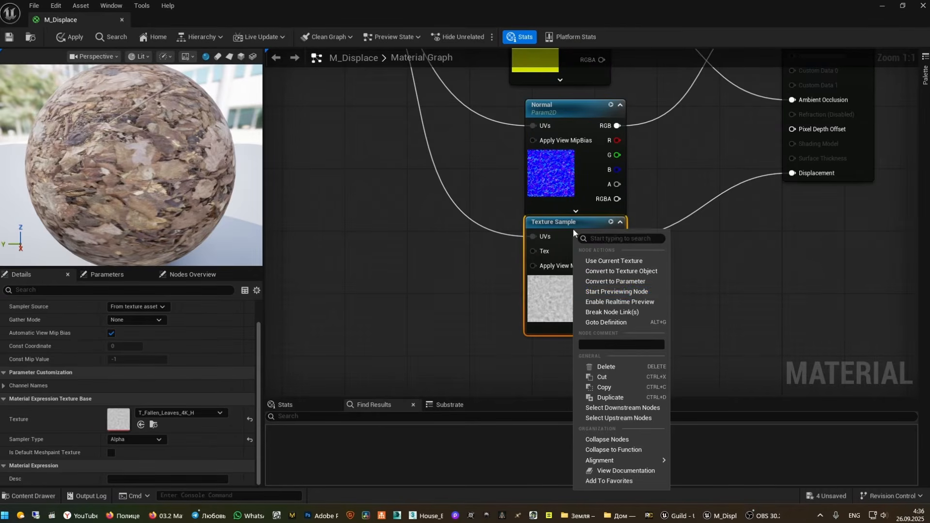
click(628, 281)
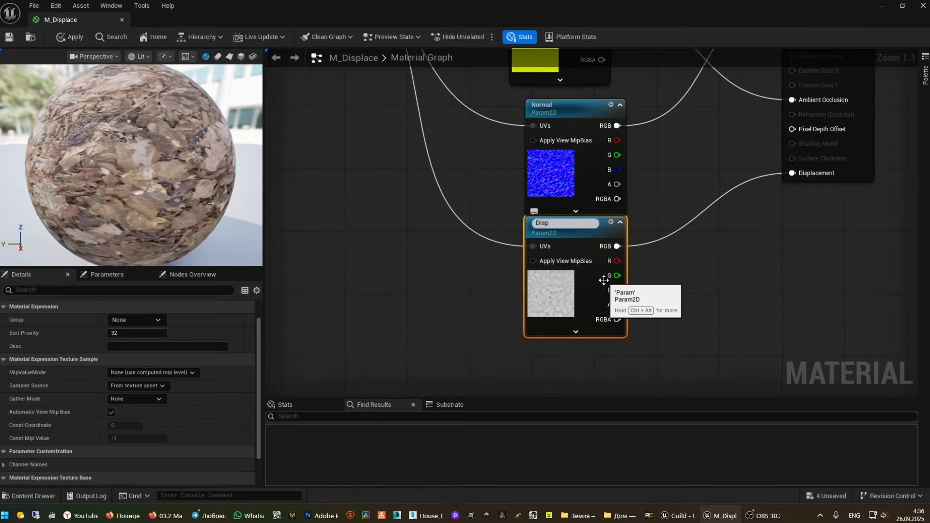
text(Displace)
key(Return)
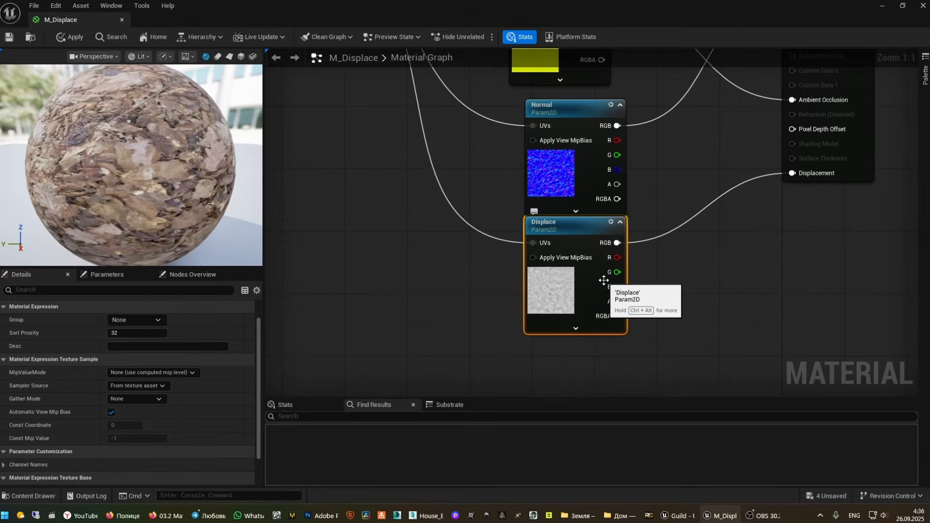
Convert the T_Fallen_Leaves_4K_ORM texture sample into a parameter named AO
right_drag(694, 146, 725, 358)
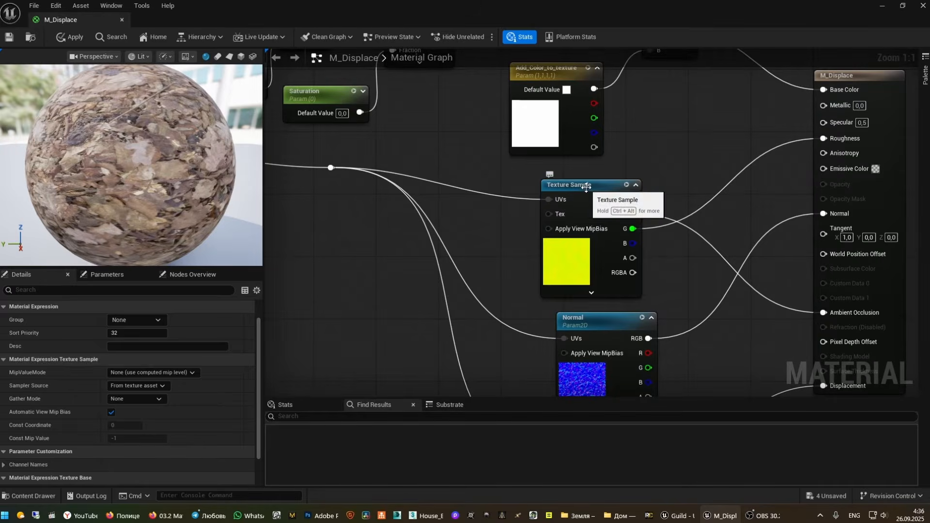
click(587, 188)
right_click(587, 190)
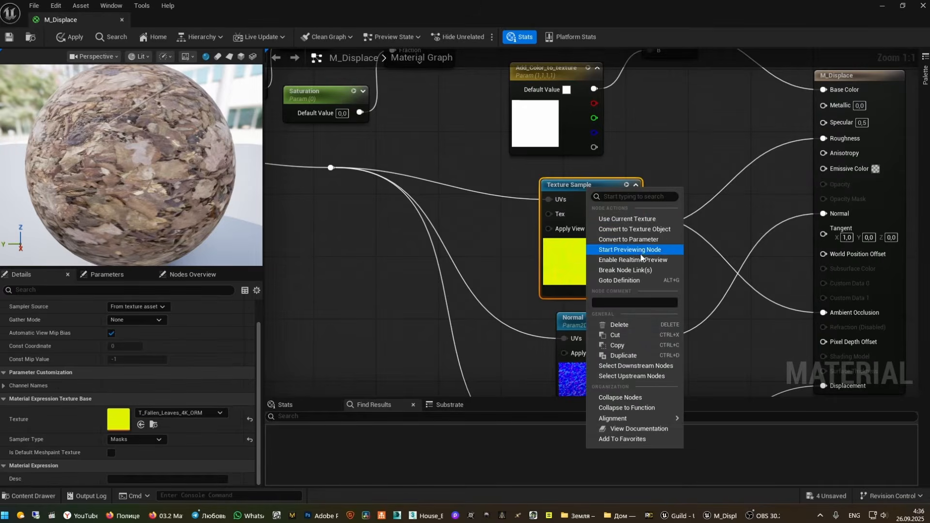
click(643, 240)
text(AO)
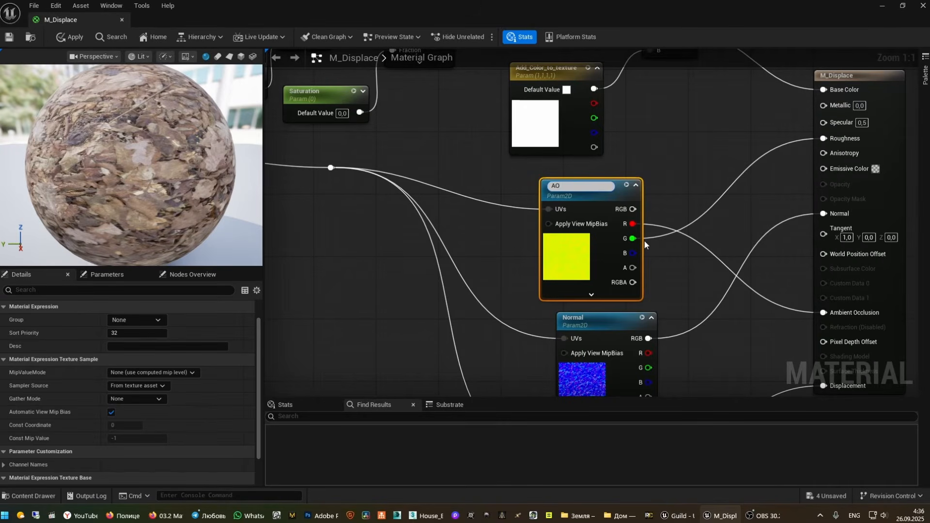
key(Return)
Convert the T_Fallen_Leaves_4K_B color texture sample into a parameter named dif and save the M_Displace material
right_drag(701, 121, 917, 319)
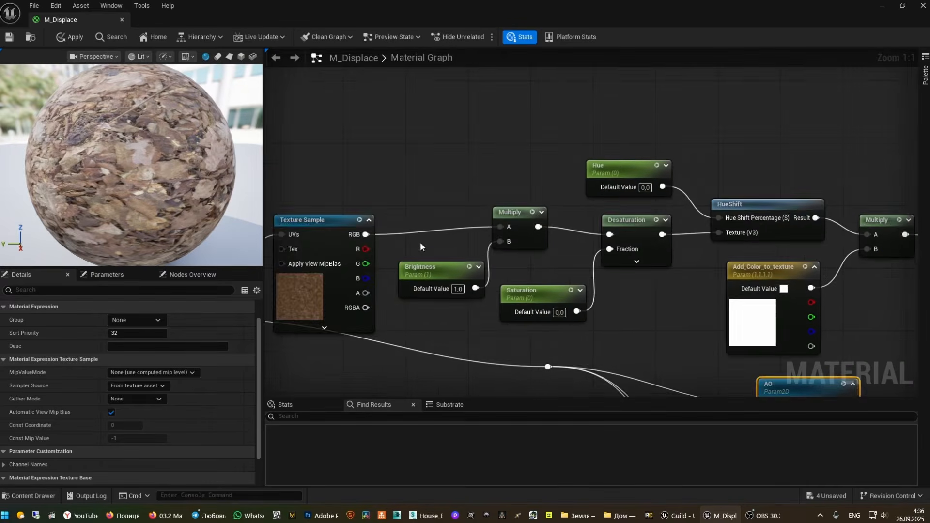
right_drag(403, 146, 593, 166)
right_click(507, 241)
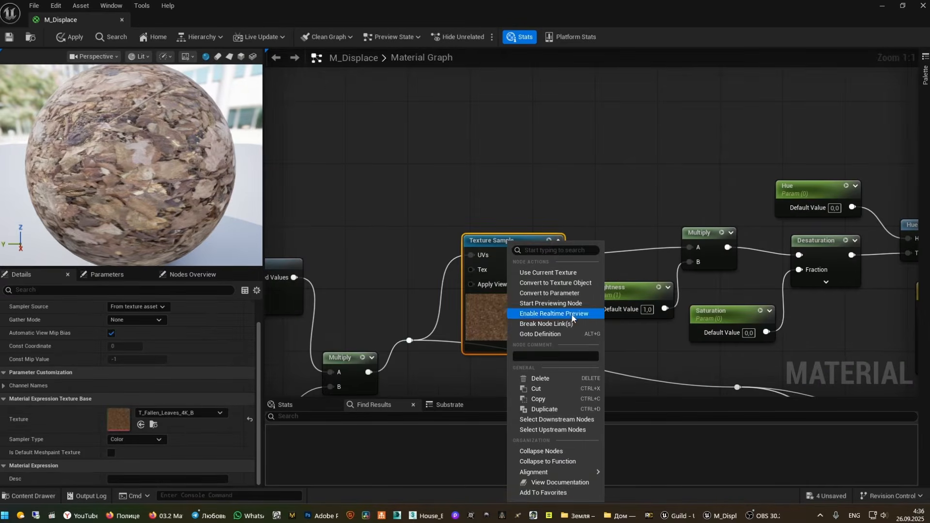
click(549, 293)
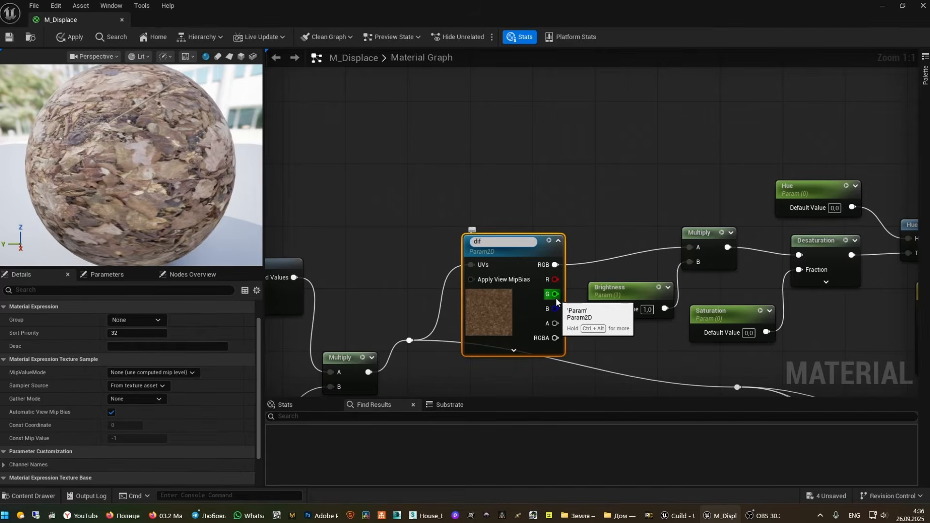
key(Return)
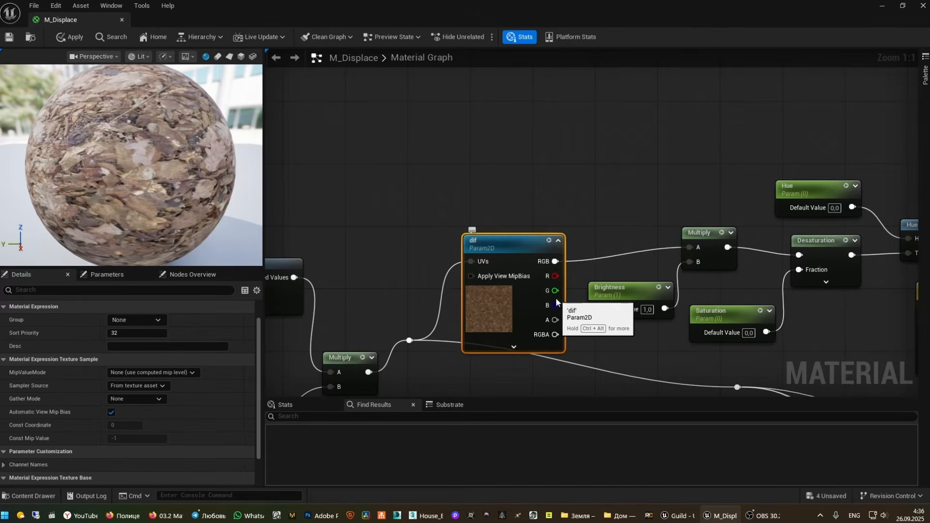
click(13, 41)
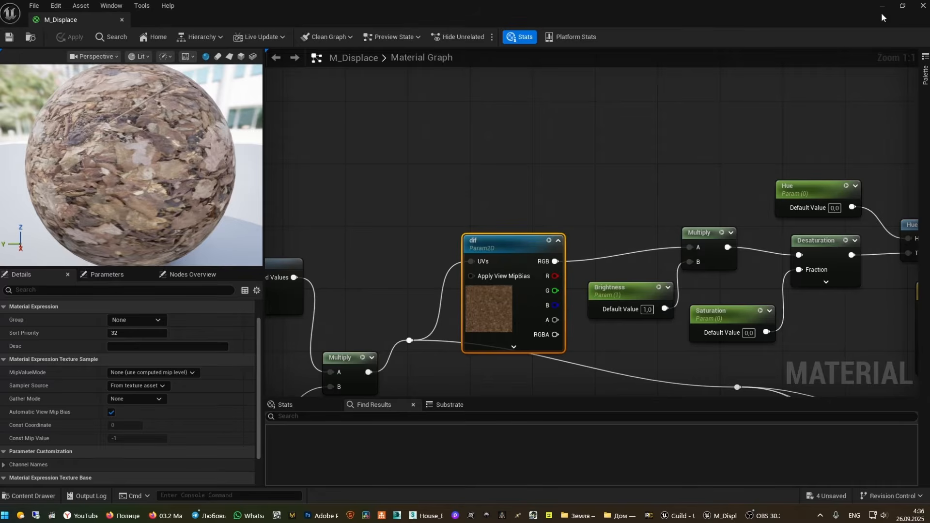
Open the M_Displace_Inst material instance and override Texture_Scale_U and Texture_Scale_V with 0.5 each
click(903, 9)
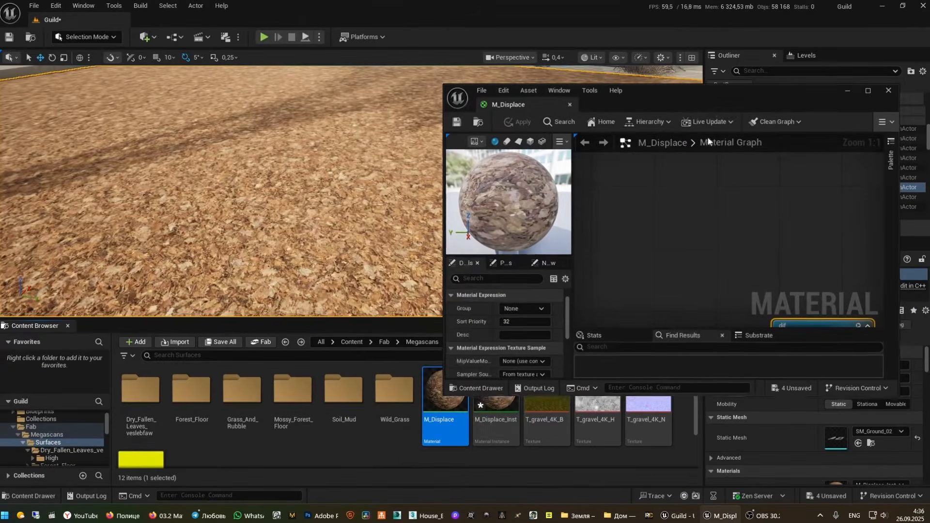
click(496, 428)
double_click(496, 428)
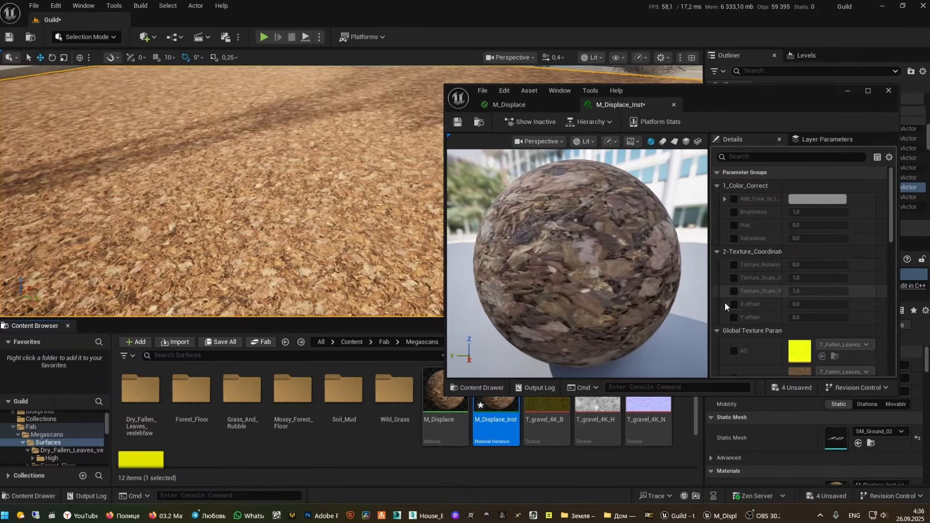
click(732, 278)
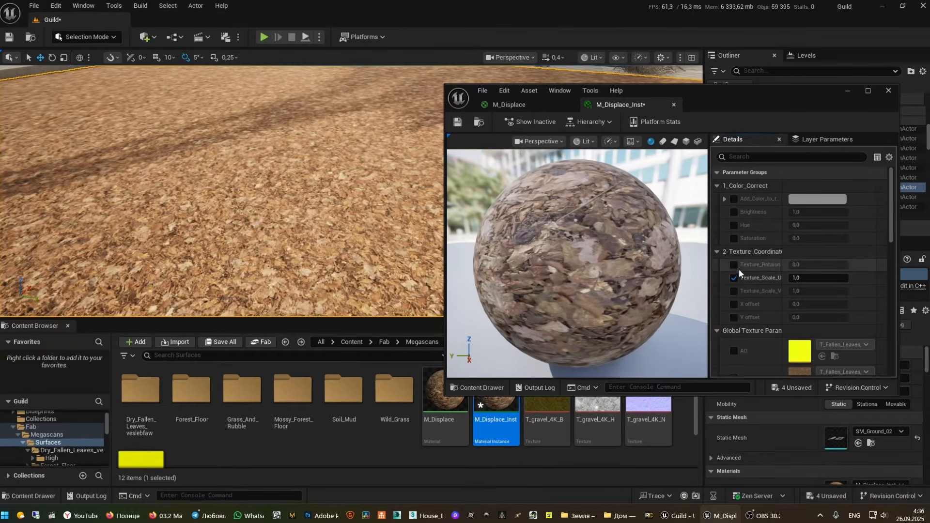
click(734, 265)
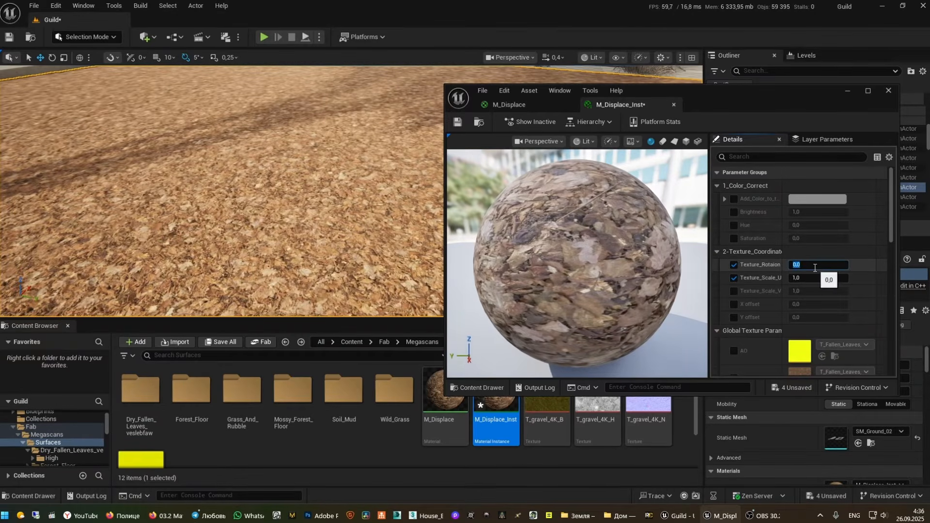
click(733, 291)
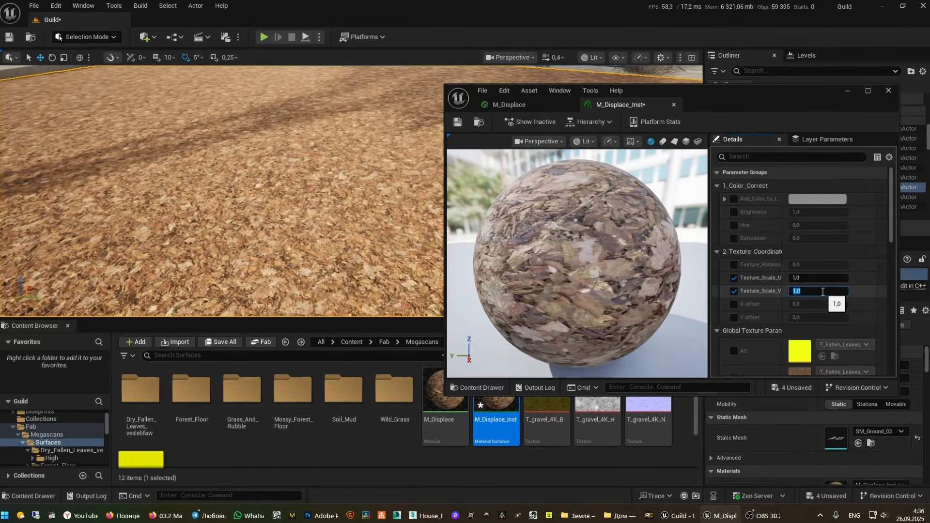
key(Return)
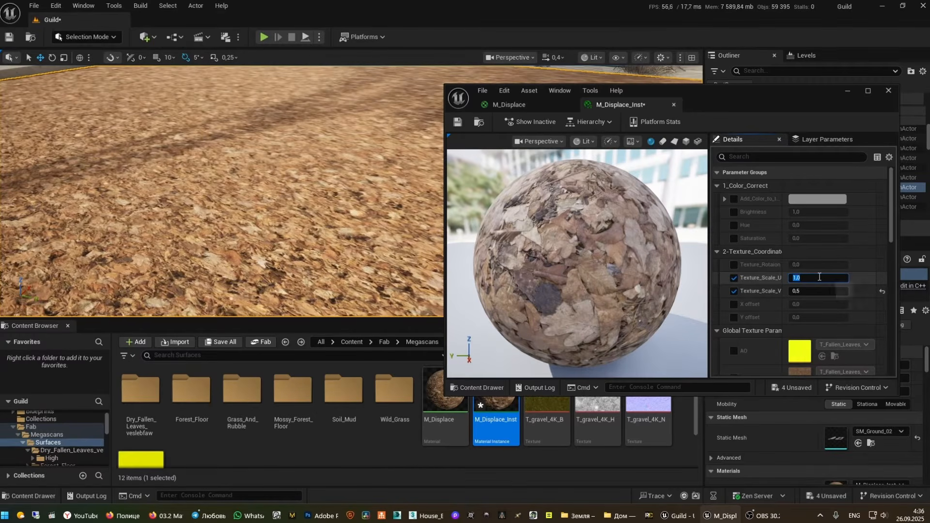
text(5)
key(Return)
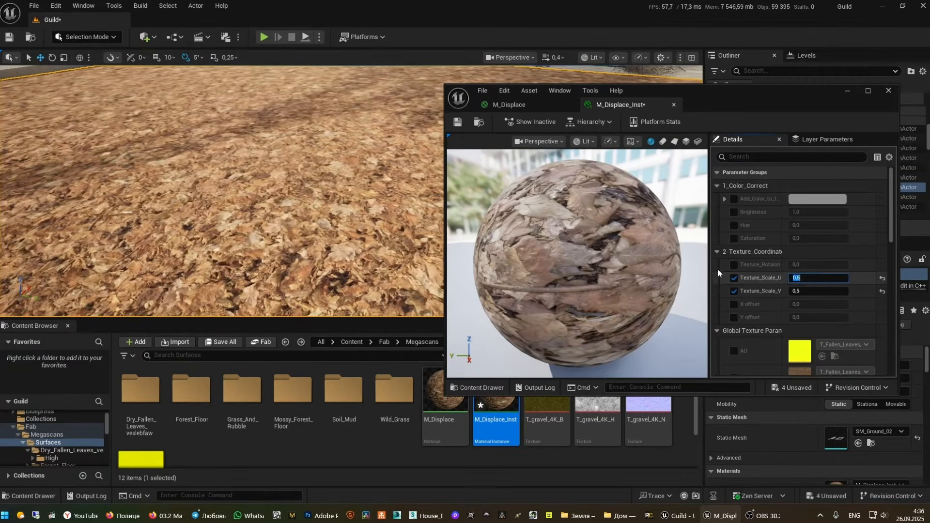
Check the enlarged leaves up close on the ground, save M_Displace_Inst and close its editor
right_drag(271, 194, 237, 187)
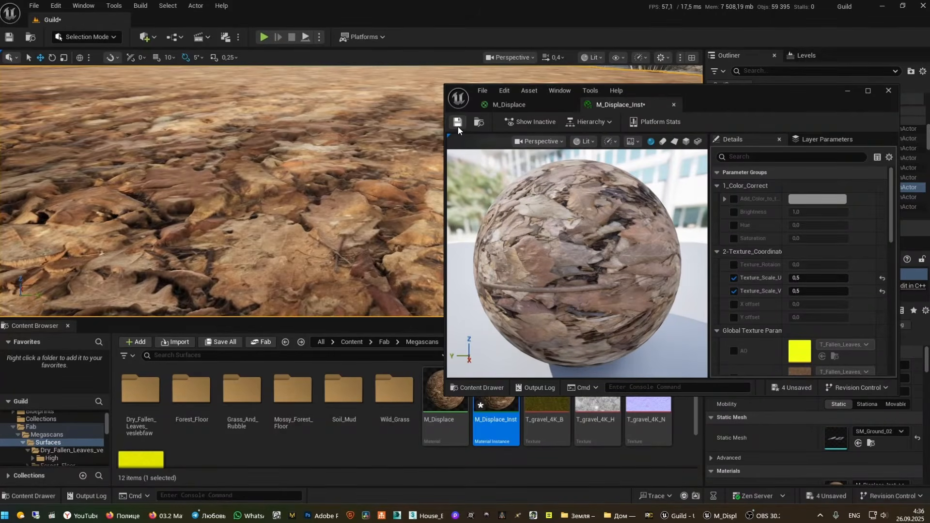
click(458, 124)
drag(786, 103, 692, 84)
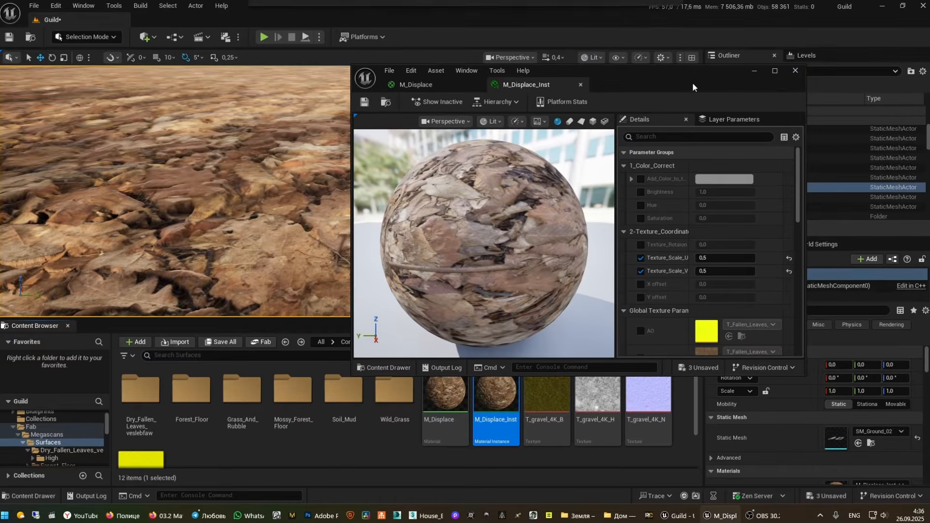
click(793, 73)
Apply the M_Displace_Inst material instance to the large hills behind the building and return to the leaf-covered ground
right_drag(349, 194, 330, 201)
drag(488, 383, 369, 202)
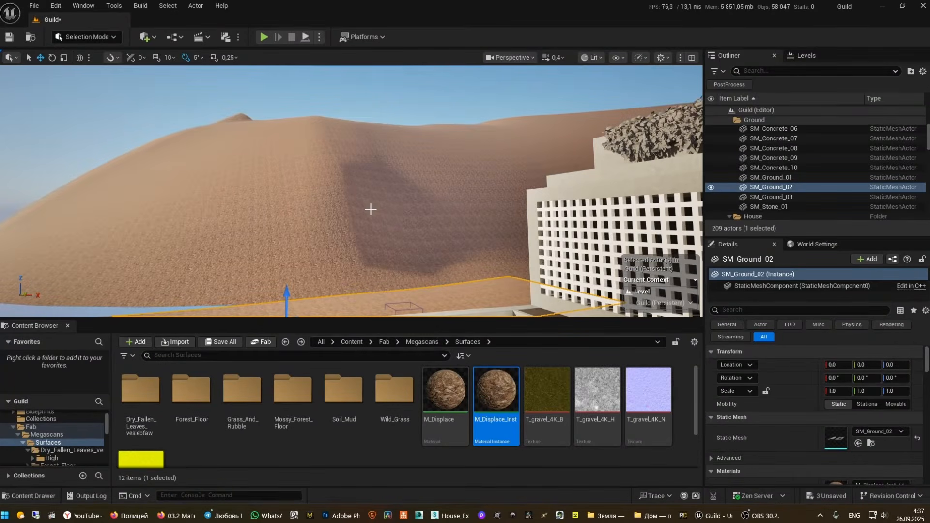
right_drag(384, 224, 484, 252)
Duplicate the M_Displace_Inst material instance under the suggested name and open the copy for editing
click(488, 395)
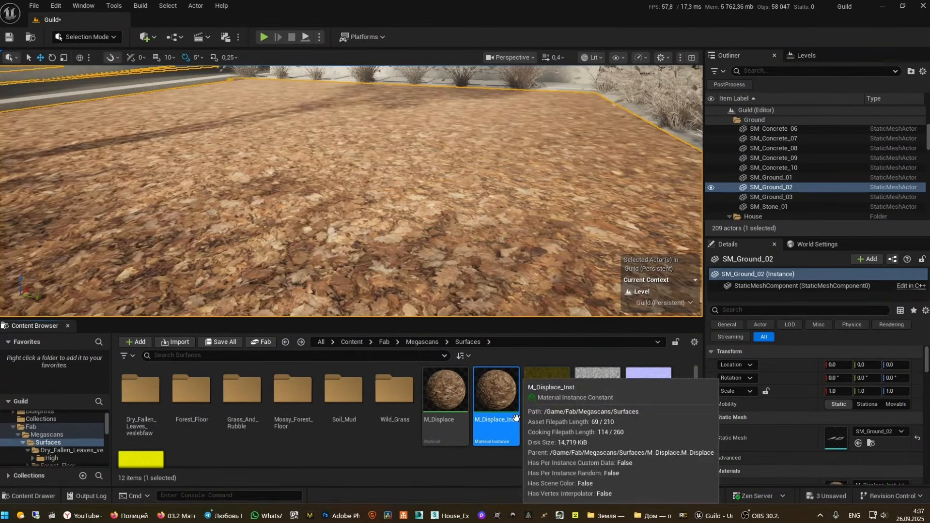
click(449, 456)
click(498, 381)
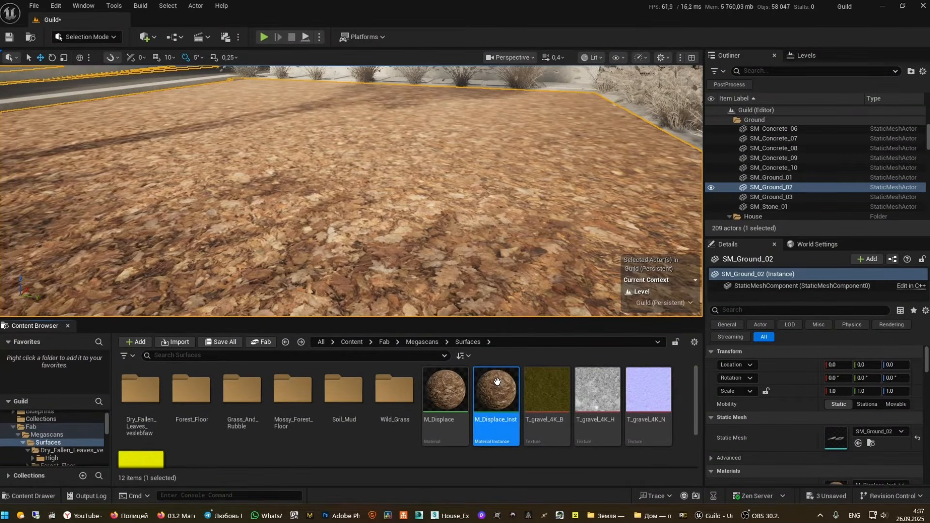
key(ctrl+d)
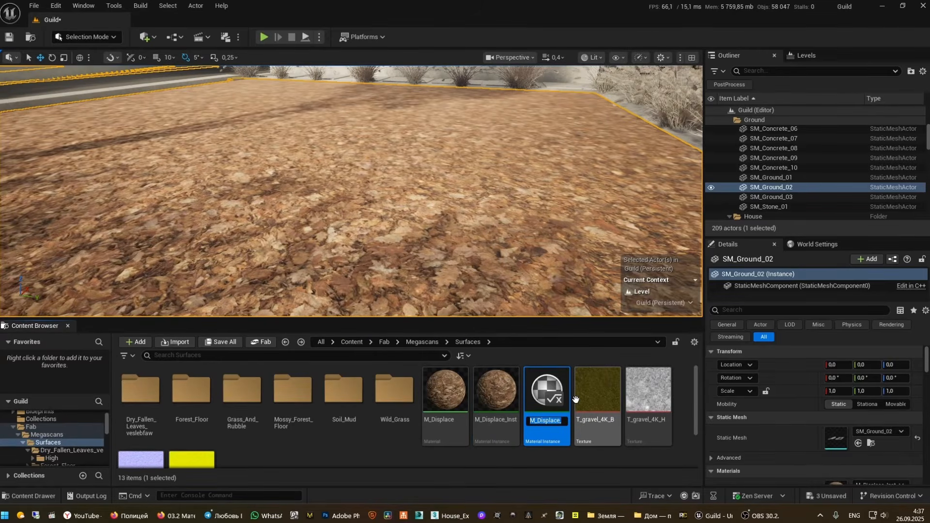
key(Return)
double_click(555, 382)
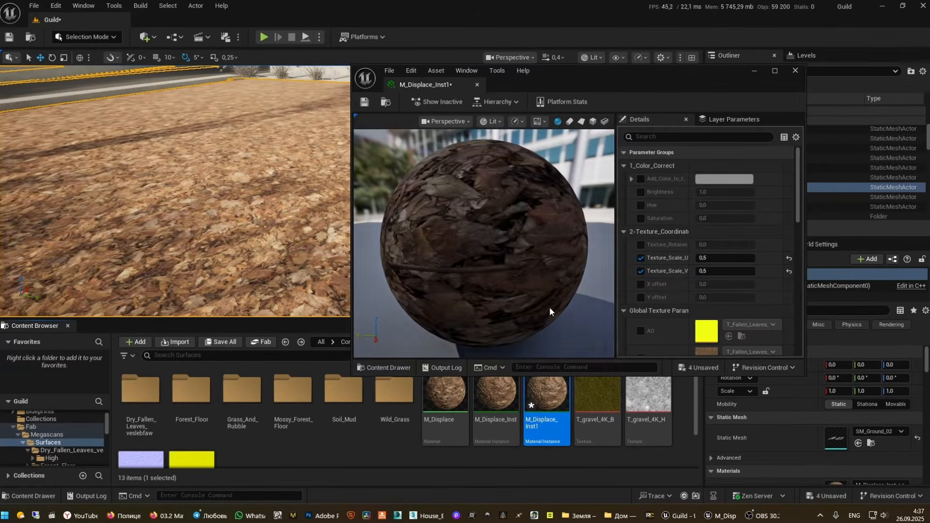
Browse to the Grass_And_Rubble texture folder and enable the AO, dif, Displace and Normal overrides in M_Displace_Inst1
double_click(204, 385)
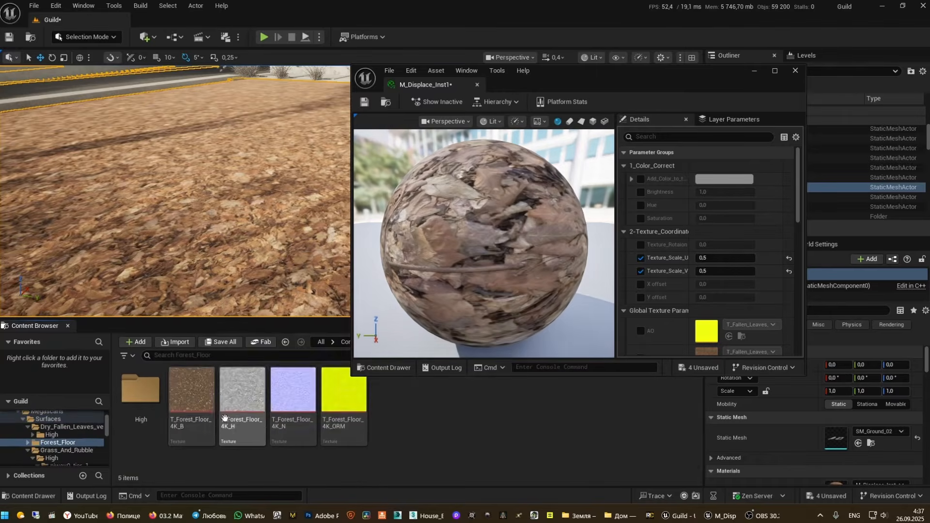
key(alt+Left)
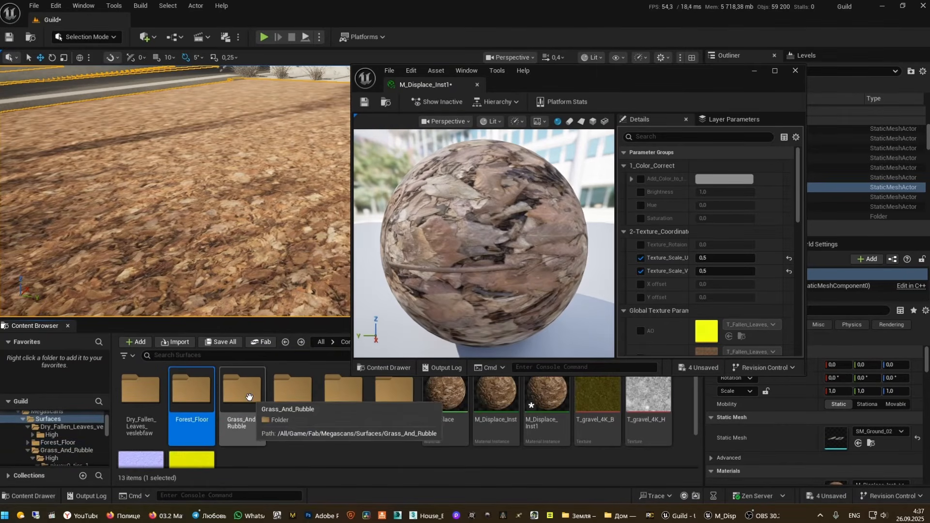
double_click(249, 397)
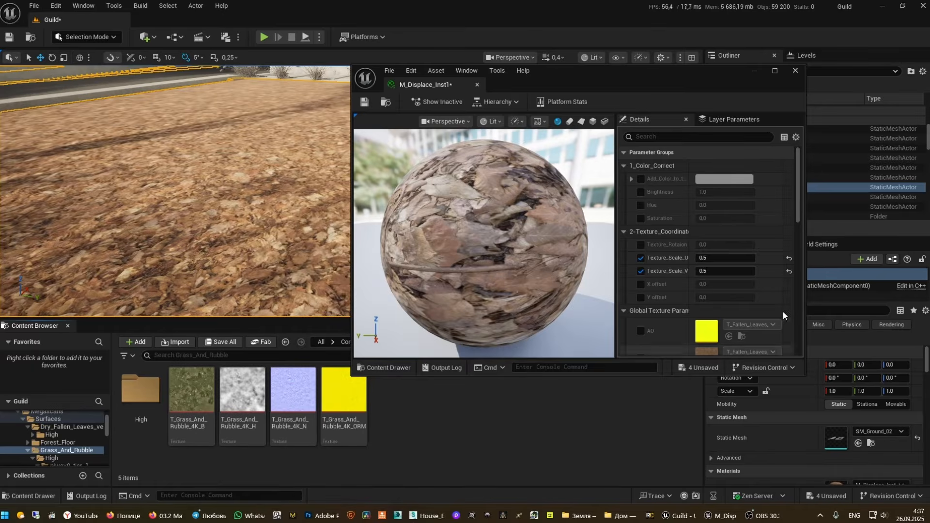
scroll(678, 301, down, 3)
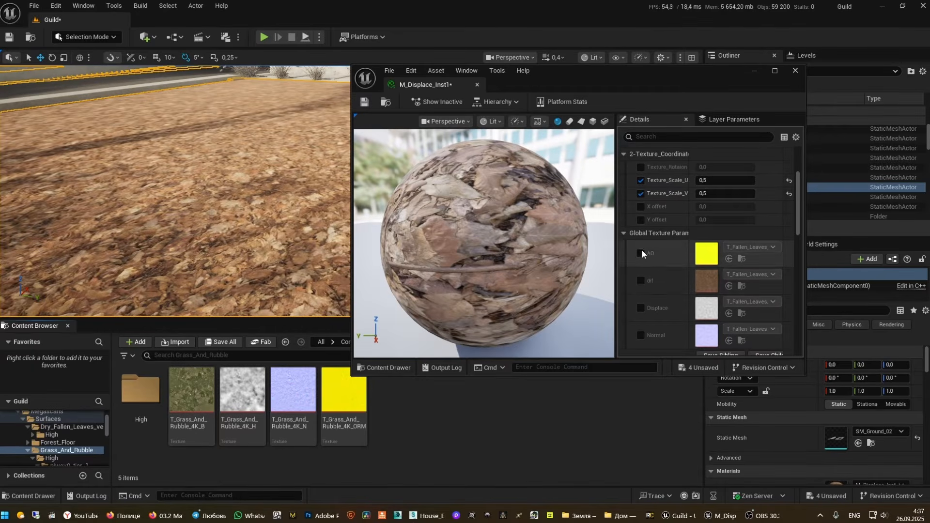
click(640, 253)
click(640, 281)
click(642, 308)
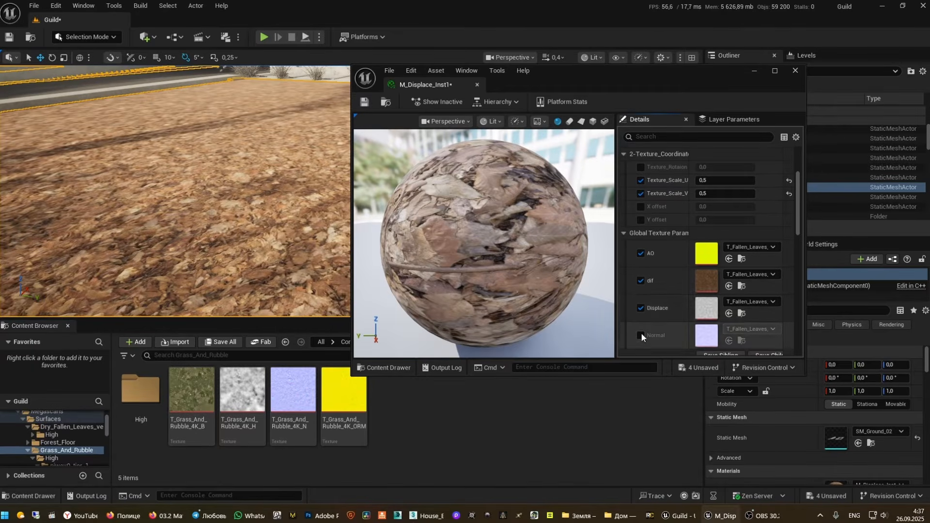
click(640, 334)
Assign the Grass_And_Rubble ORM, B, H and N textures to AO, dif, Displace and Normal, and save the instance
drag(327, 424, 700, 265)
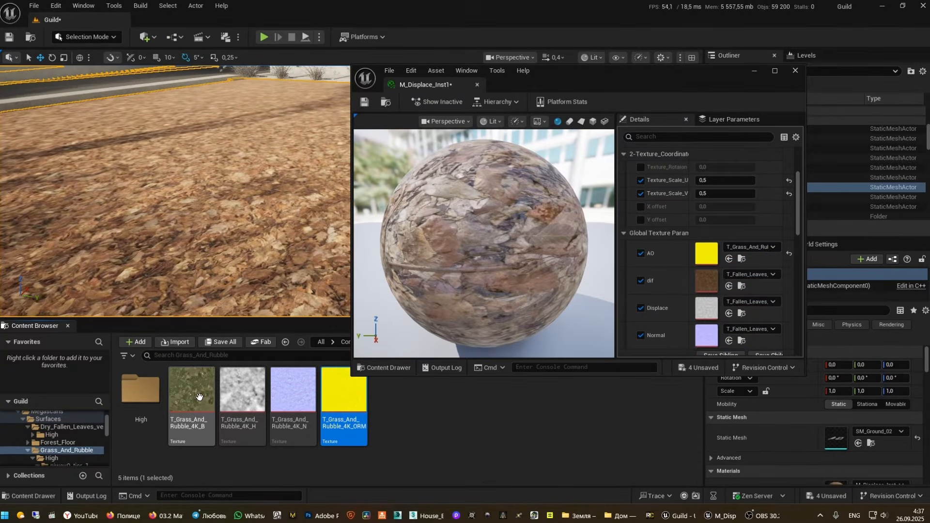
drag(199, 397, 706, 287)
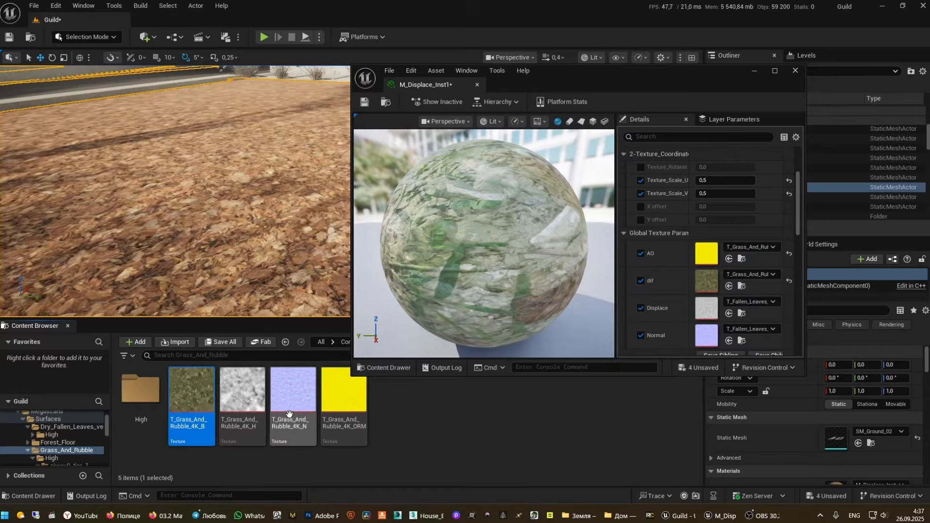
drag(255, 399, 706, 308)
drag(305, 404, 705, 335)
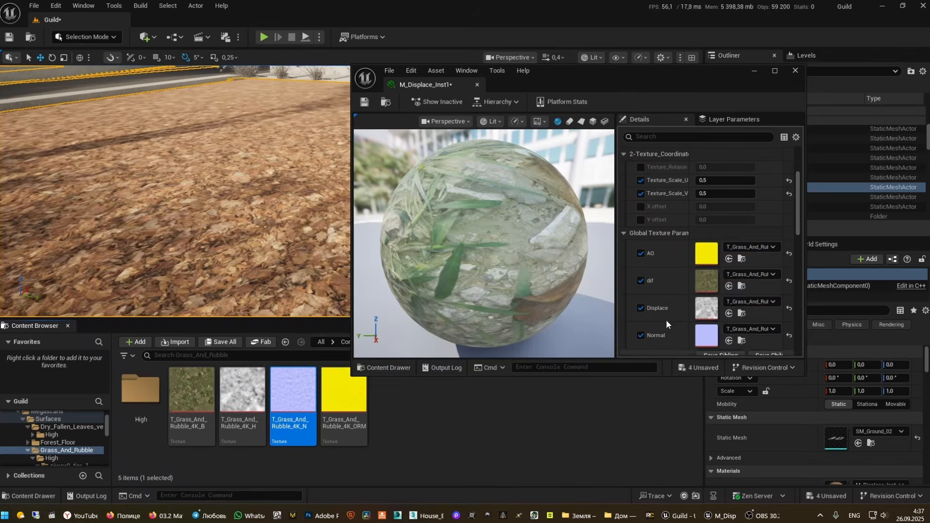
click(364, 103)
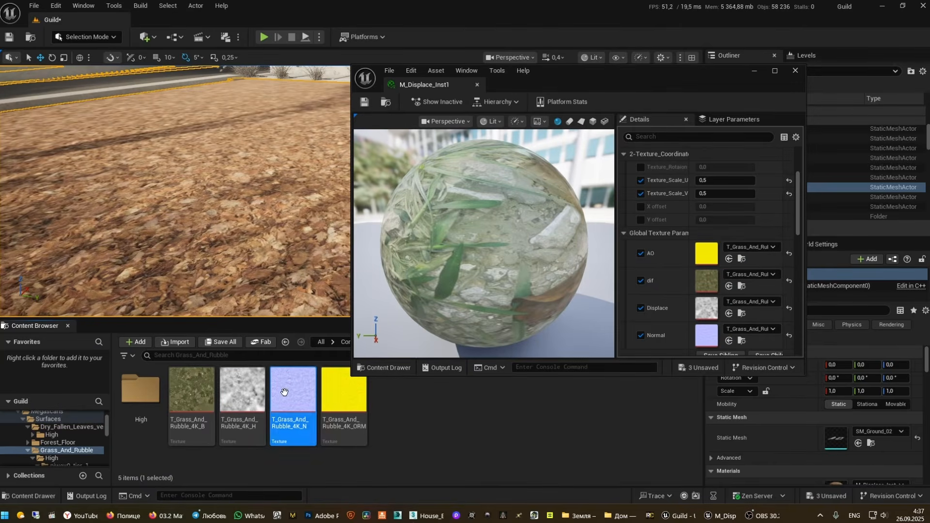
Return to the Surfaces folder, apply M_Displace_Inst1 to the ground and close the instance editor
key(alt+Left)
drag(545, 397, 318, 213)
click(793, 71)
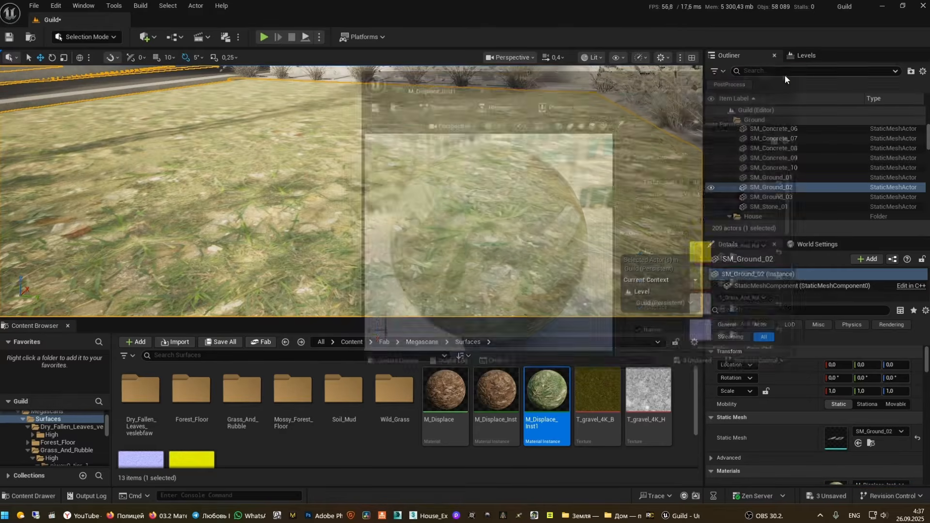
Examine the grass-and-rubble displacement on the ground from close up
right_drag(484, 179, 458, 189)
key(w)
key(s)
key(w)
key(w)
key(w)
key(s)
key(d)
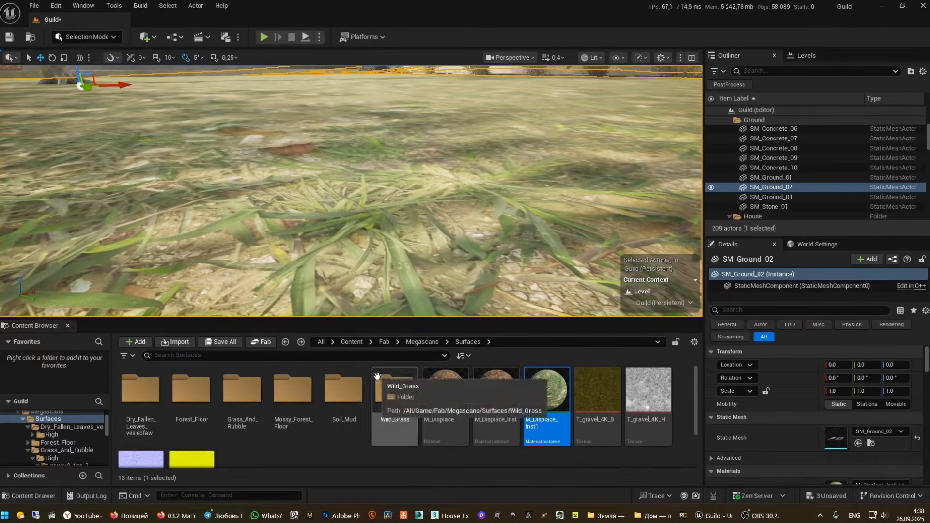
Look up the displacement magnitude setting in the M_Displace master material and close its editor
double_click(461, 392)
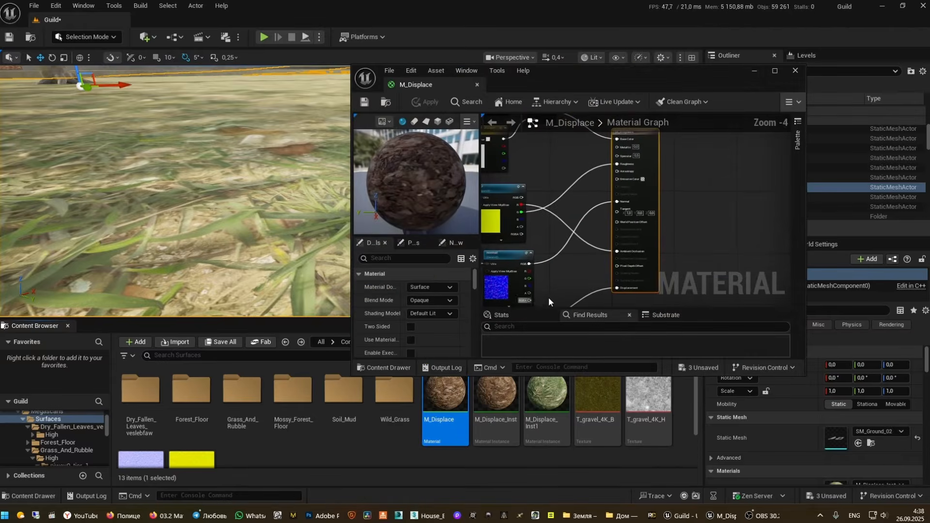
scroll(417, 313, down, 8)
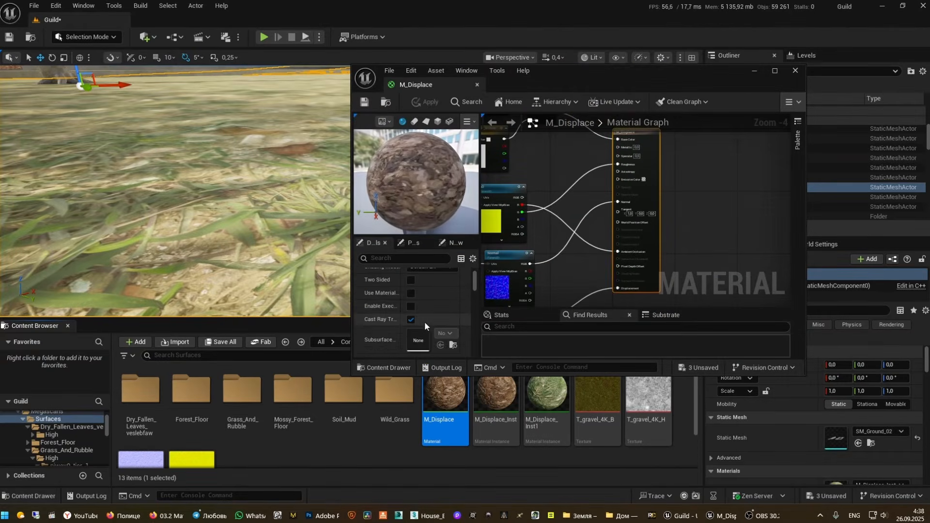
scroll(426, 327, down, 6)
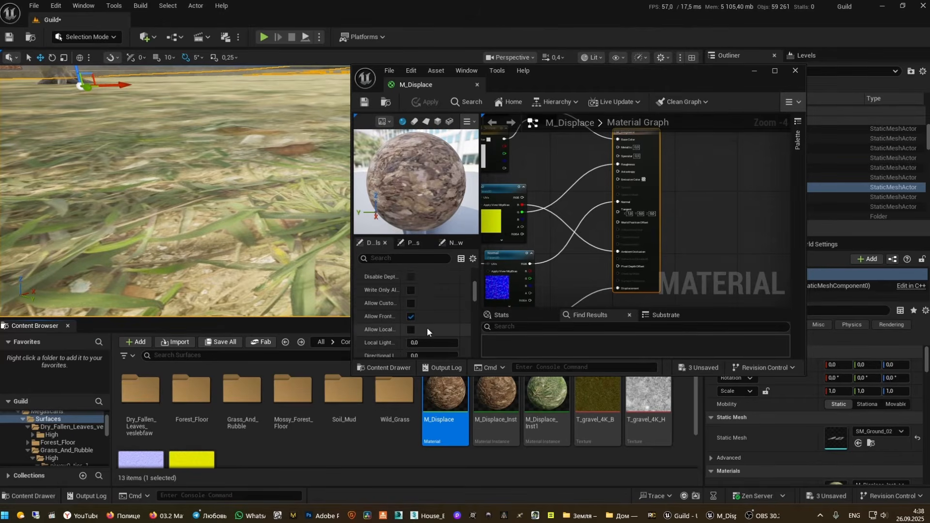
scroll(428, 316, down, 3)
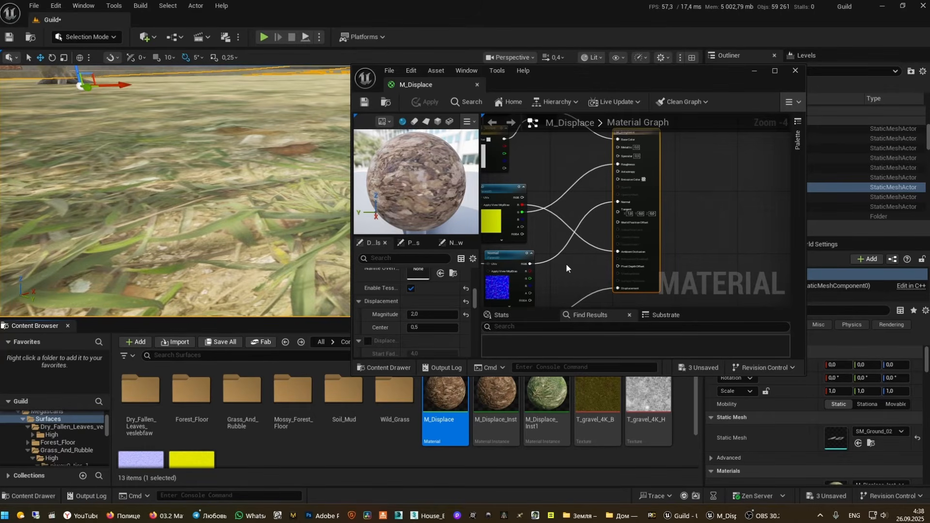
click(793, 72)
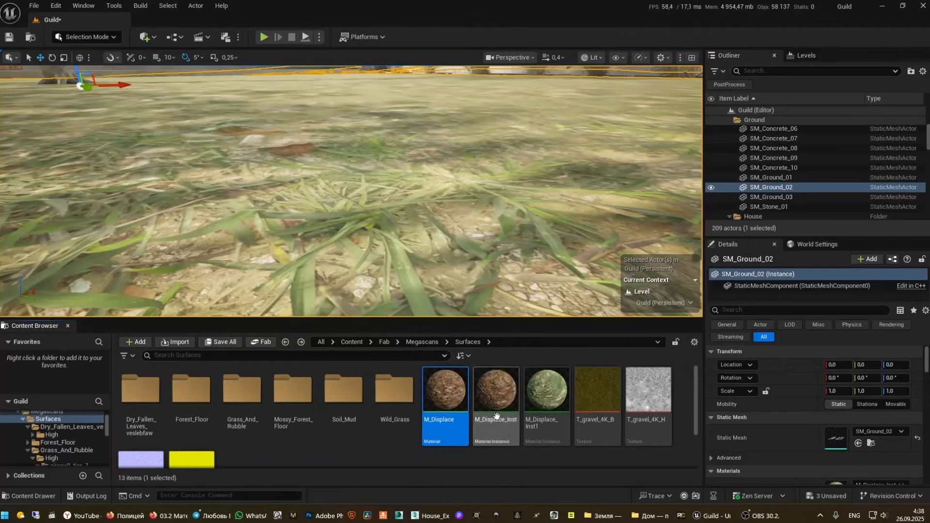
Duplicate the M_Displace material and set the copy, M_Displace1, as the parent of M_Displace_Inst1
click(448, 411)
key(ctrl+d)
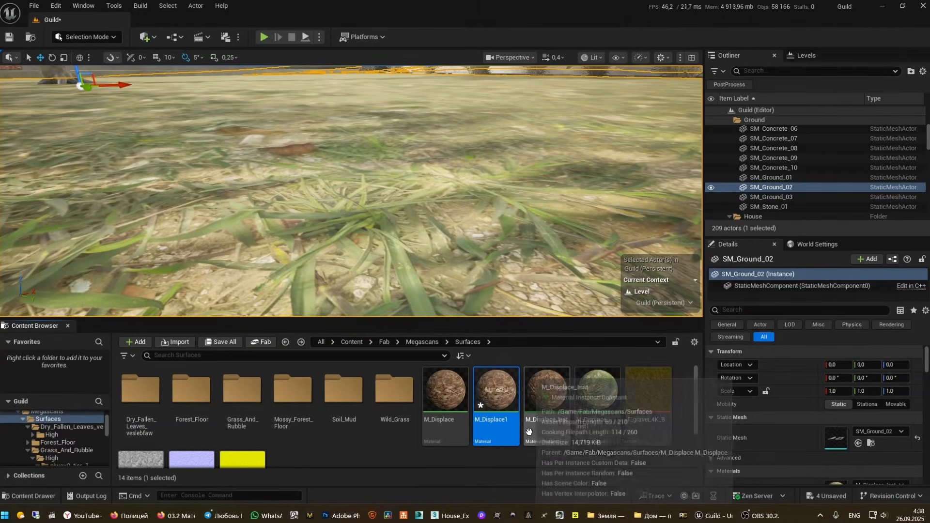
click(608, 402)
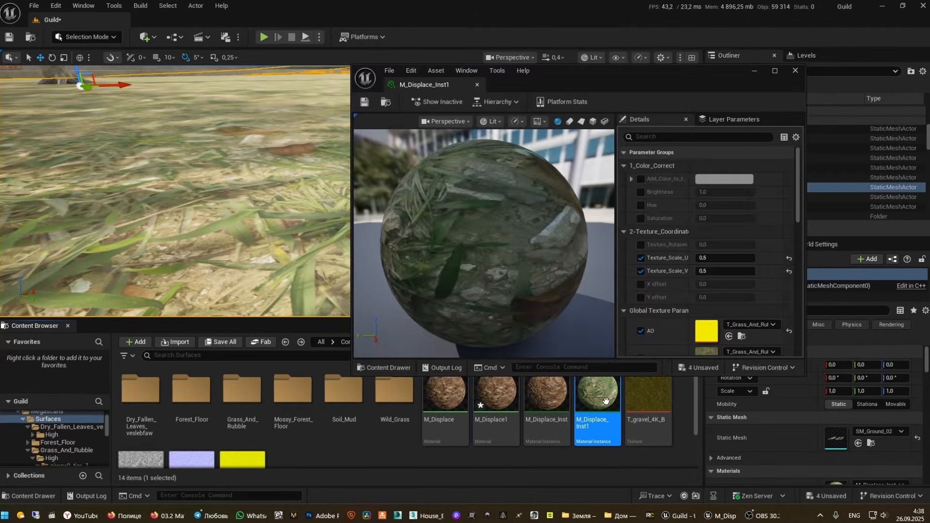
scroll(686, 301, down, 3)
scroll(690, 331, down, 3)
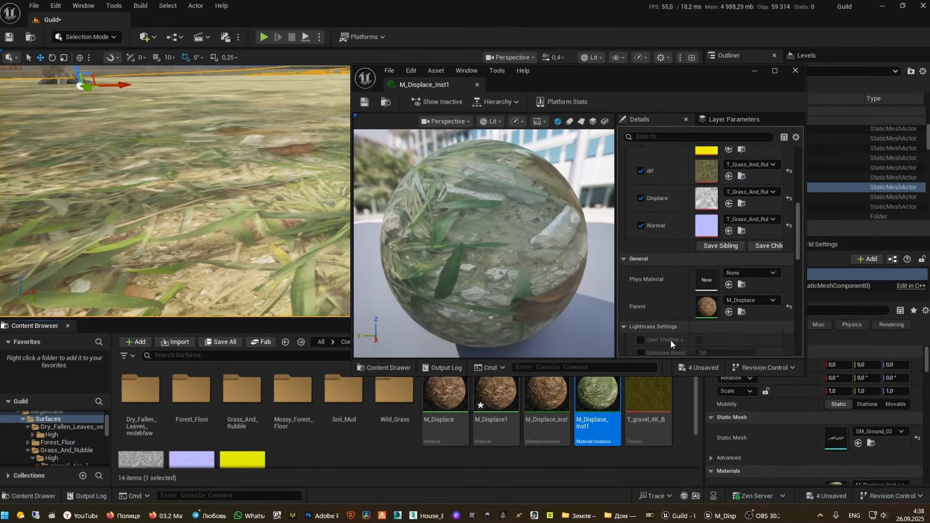
drag(495, 393, 717, 312)
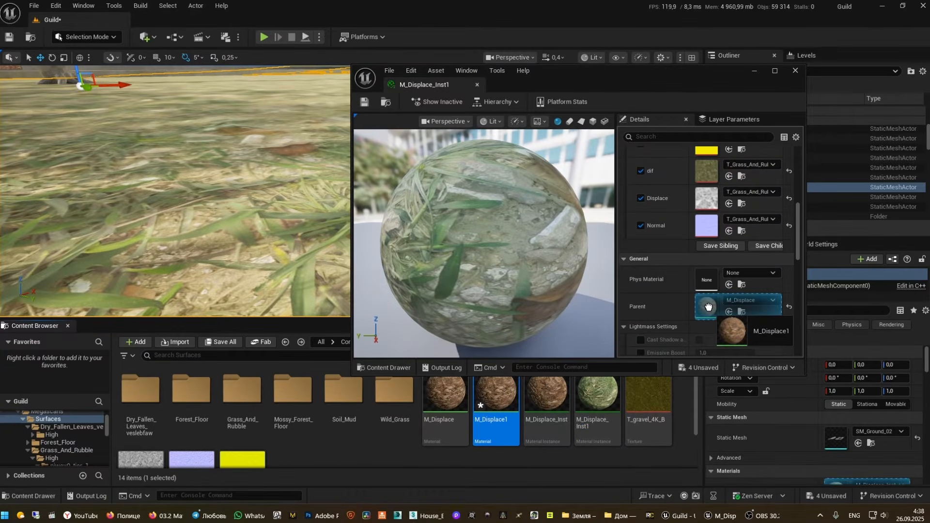
Open the M_Displace1 material, set its displacement magnitude to 4 and apply the change
double_click(505, 398)
scroll(421, 334, down, 5)
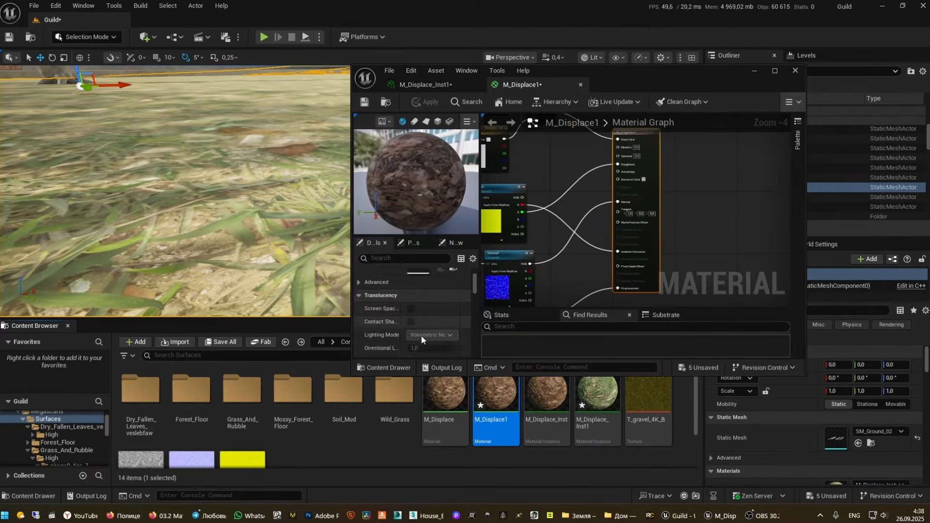
scroll(428, 335, down, 8)
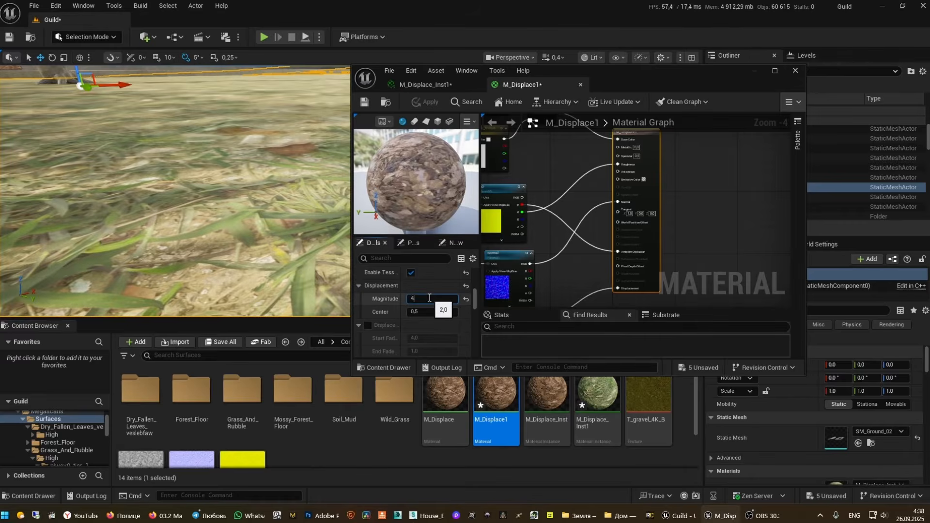
click(430, 101)
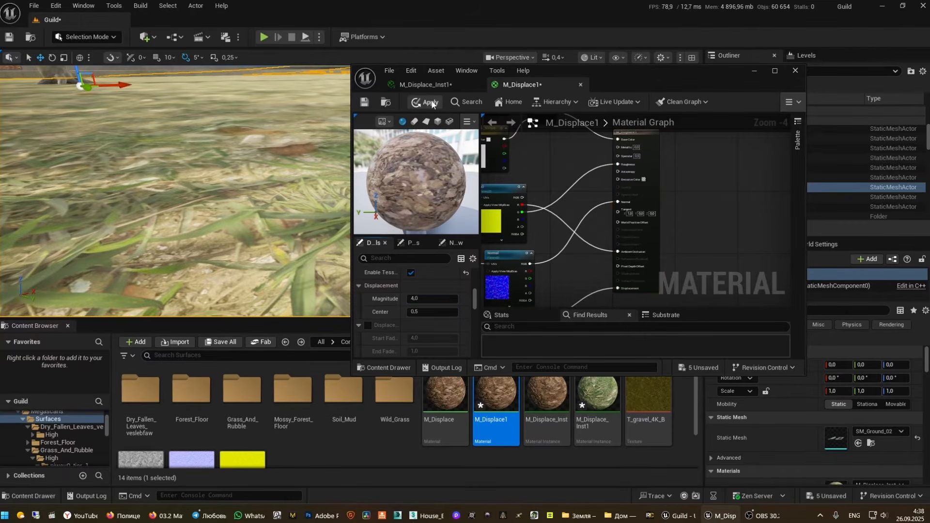
Raise the M_Displace1 displacement magnitude to 6, apply it, close the editor and check the ground
right_drag(248, 147, 346, 148)
right_drag(139, 235, 200, 228)
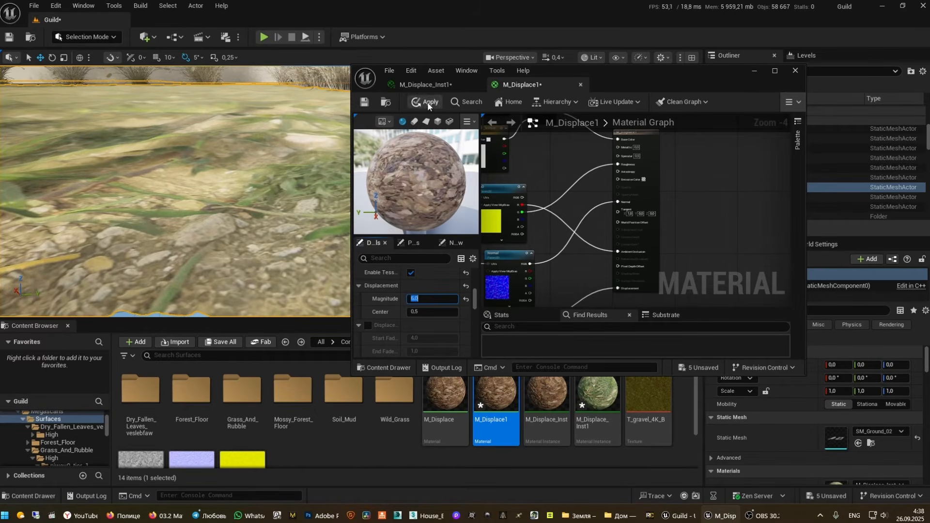
click(427, 101)
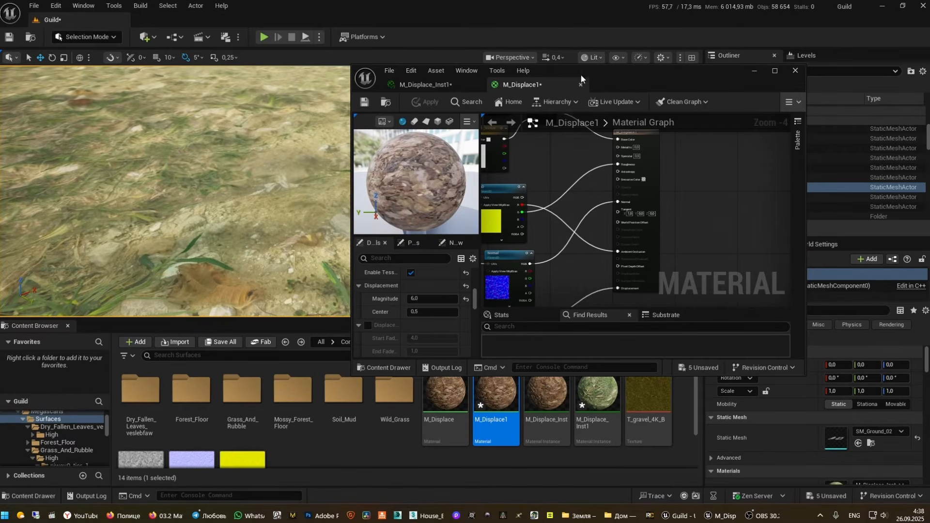
drag(738, 85, 718, 100)
click(775, 85)
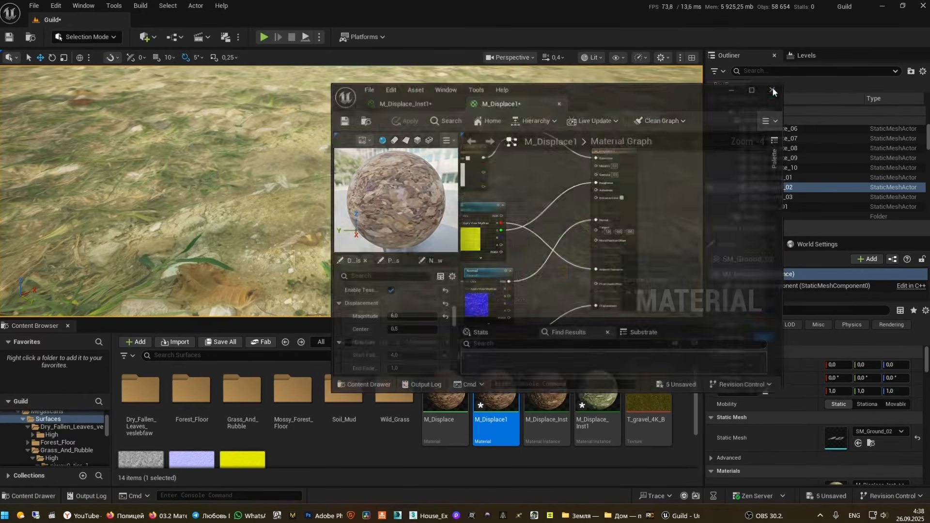
right_drag(402, 218, 557, 193)
key(e)
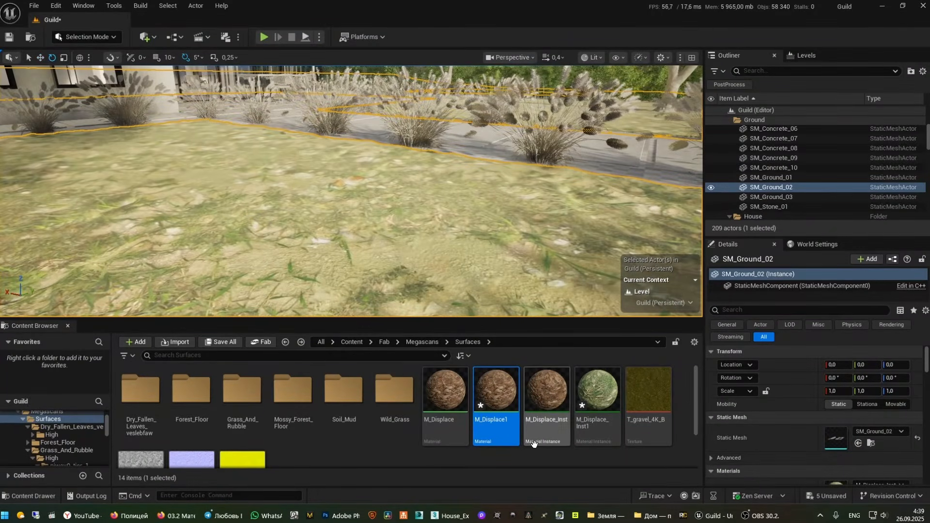
Look over the paving beside the building and open Content Browser 2 as a second asset browser
click(376, 444)
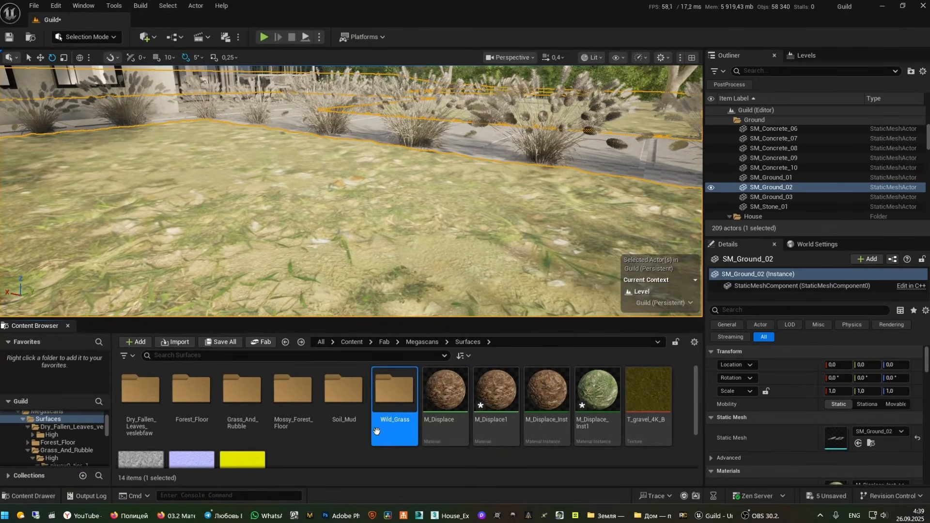
right_drag(368, 194, 301, 218)
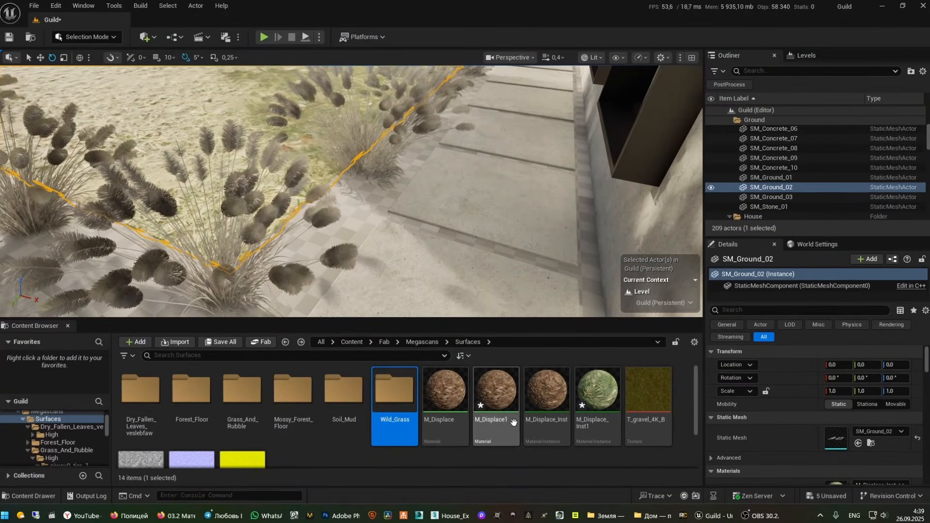
right_click(42, 326)
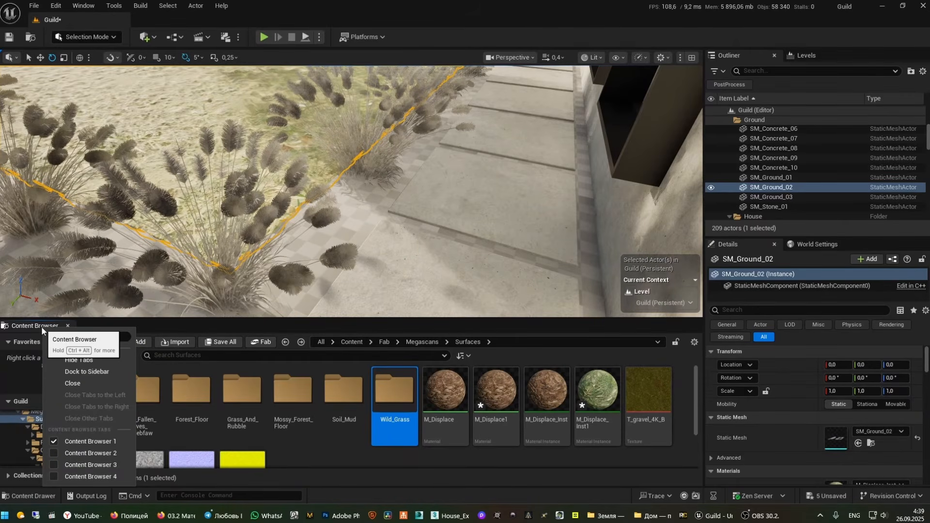
click(106, 452)
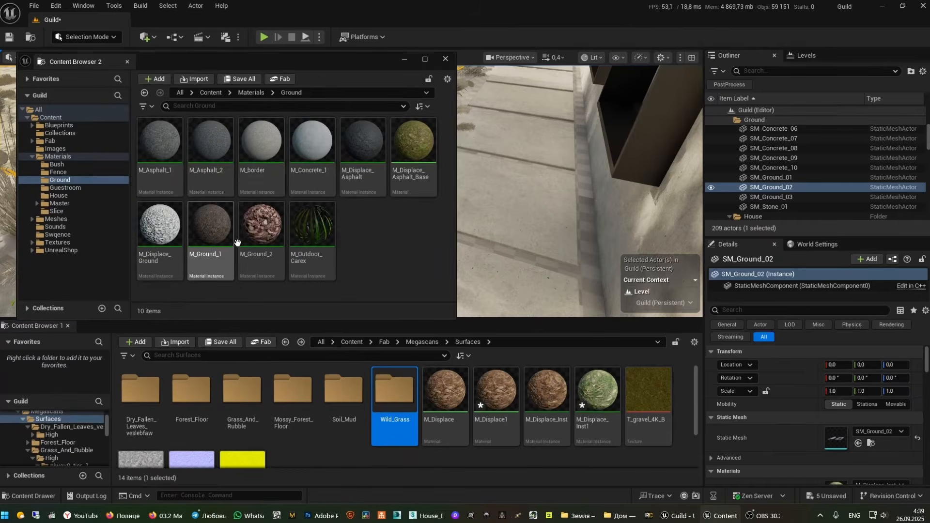
Browse the second asset browser to the Ground folder inside Content's Textures folder
click(211, 92)
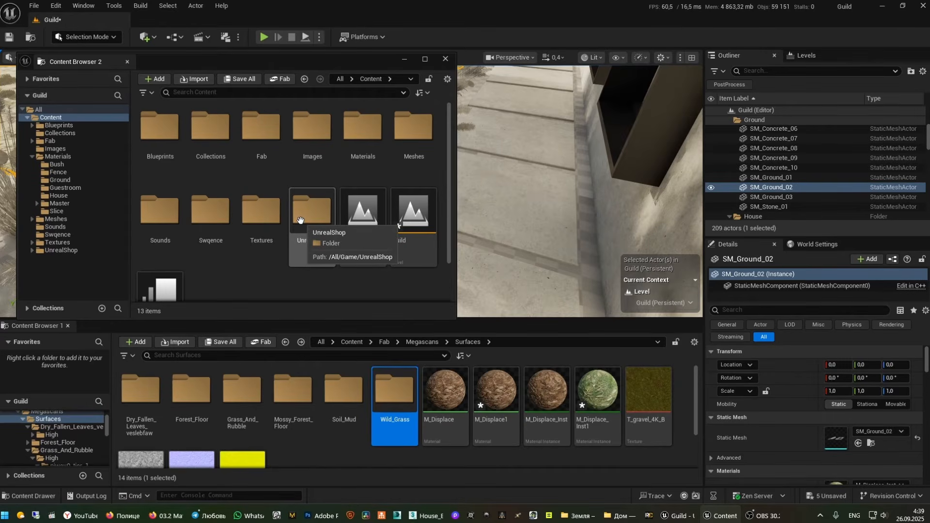
double_click(264, 216)
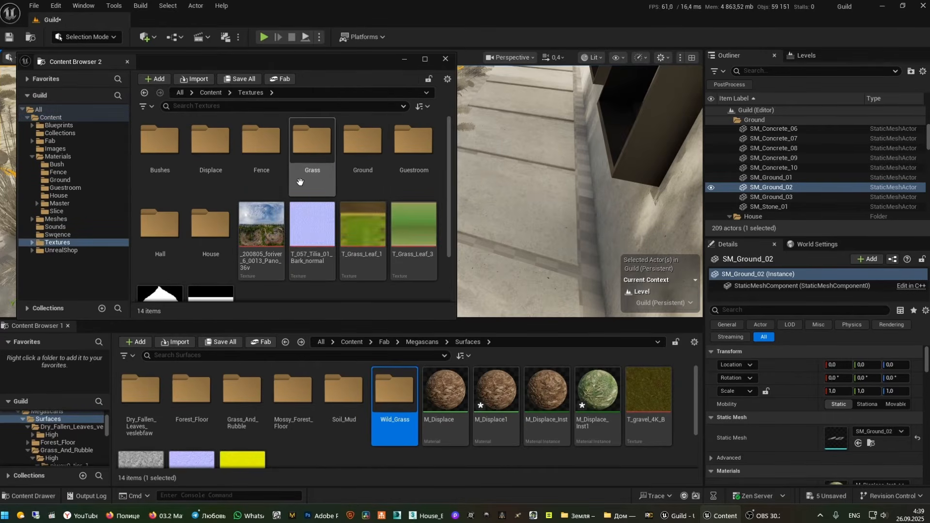
click(368, 159)
double_click(368, 159)
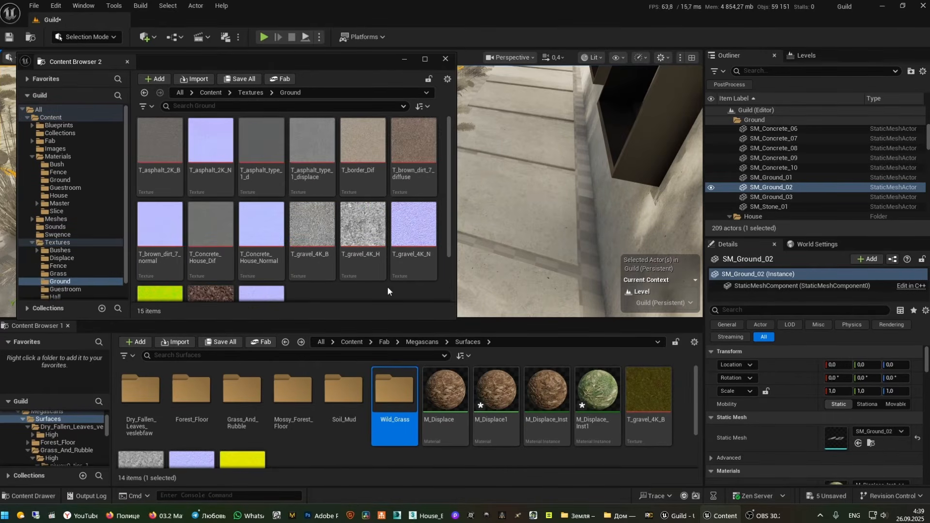
Duplicate the M_Displace_Inst material instance and open the copy for editing
click(552, 394)
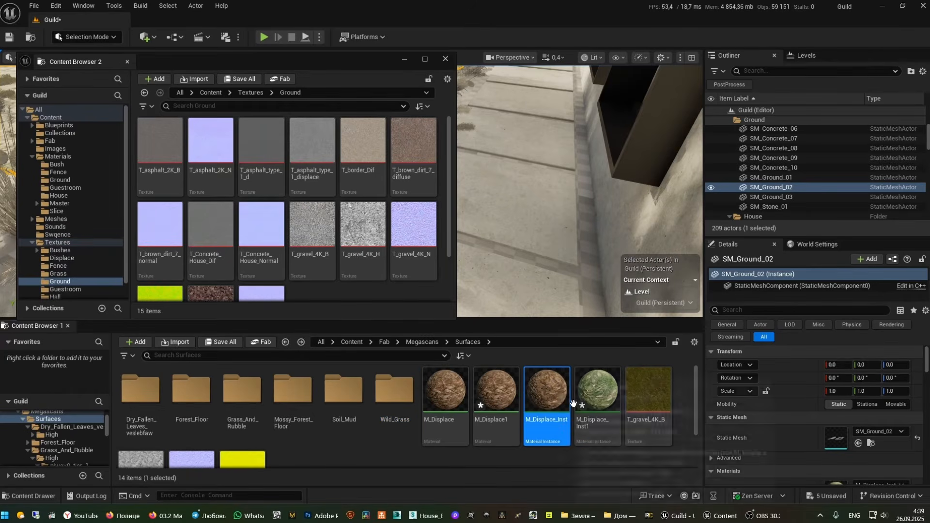
key(ctrl+d)
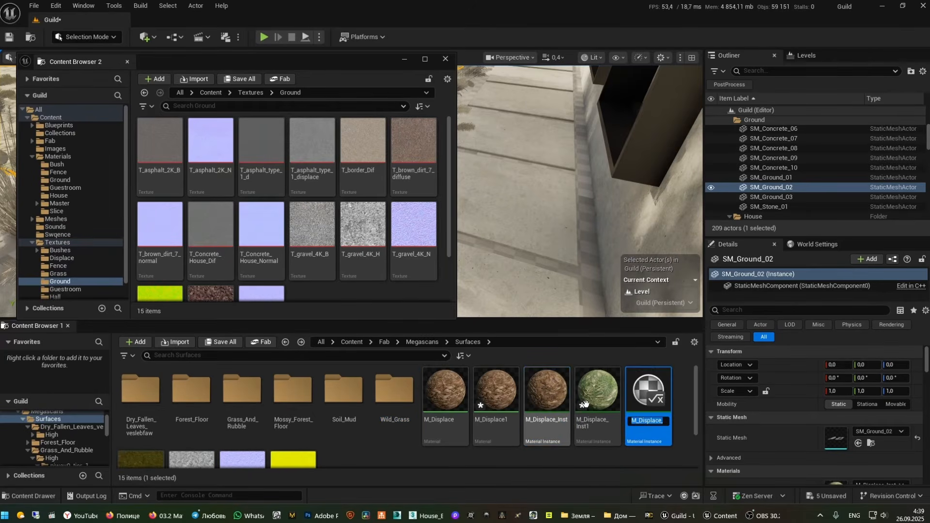
double_click(647, 392)
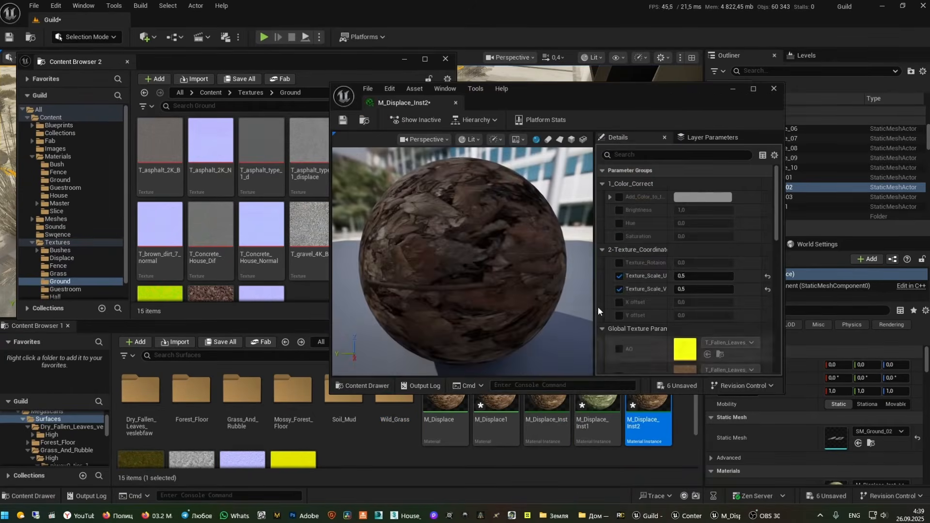
Enable the AO, dif, Displace and Normal texture overrides in the duplicated instance
scroll(579, 264, down, 3)
scroll(634, 272, down, 3)
click(619, 286)
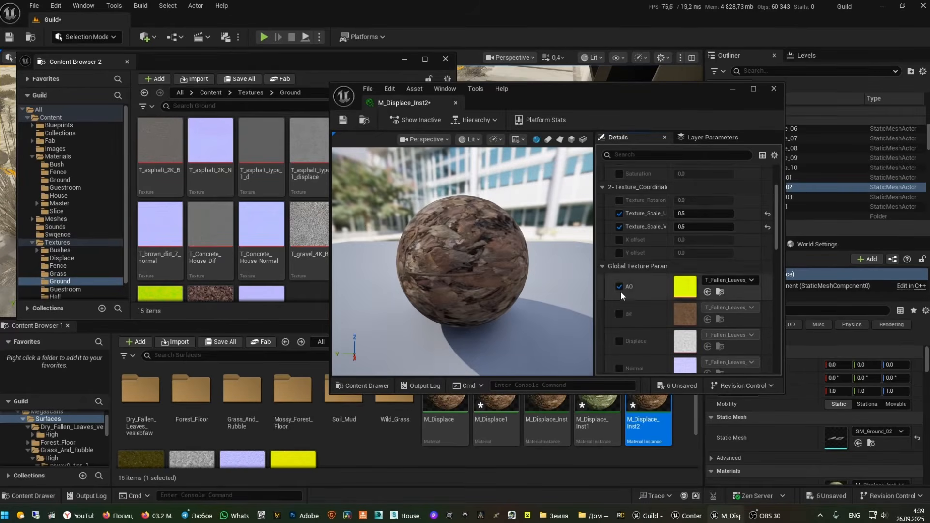
click(619, 314)
click(619, 341)
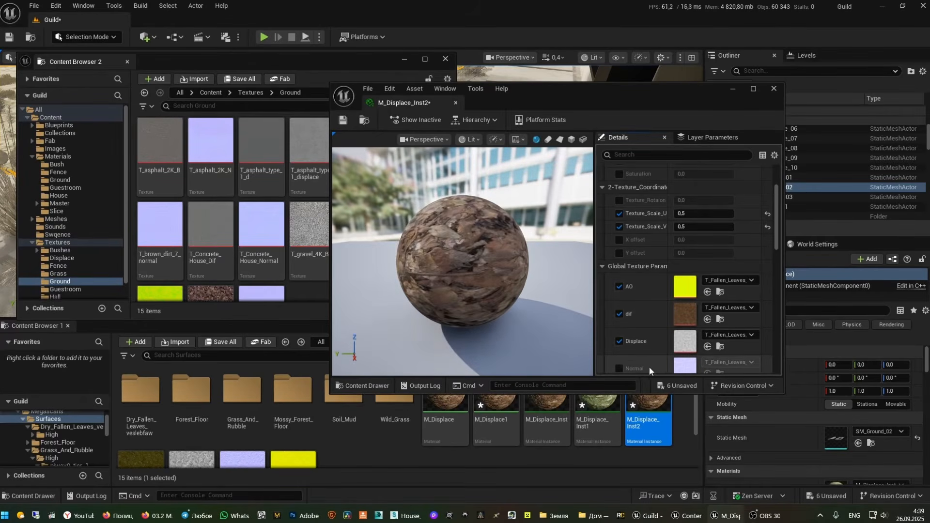
click(618, 369)
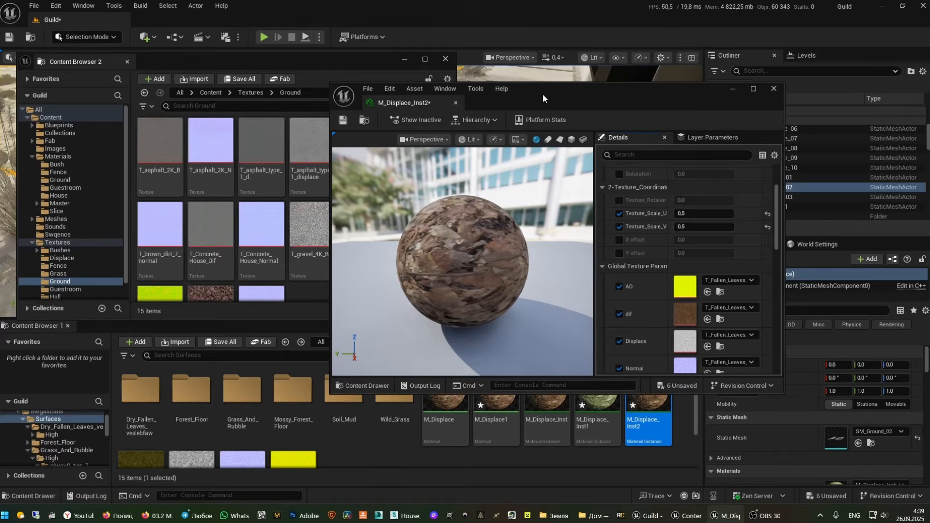
Assign T_gravel_4K_B to dif, T_gravel_4K_H to Displace and T_gravel_4K_N to Normal in the instance
drag(542, 94, 643, 98)
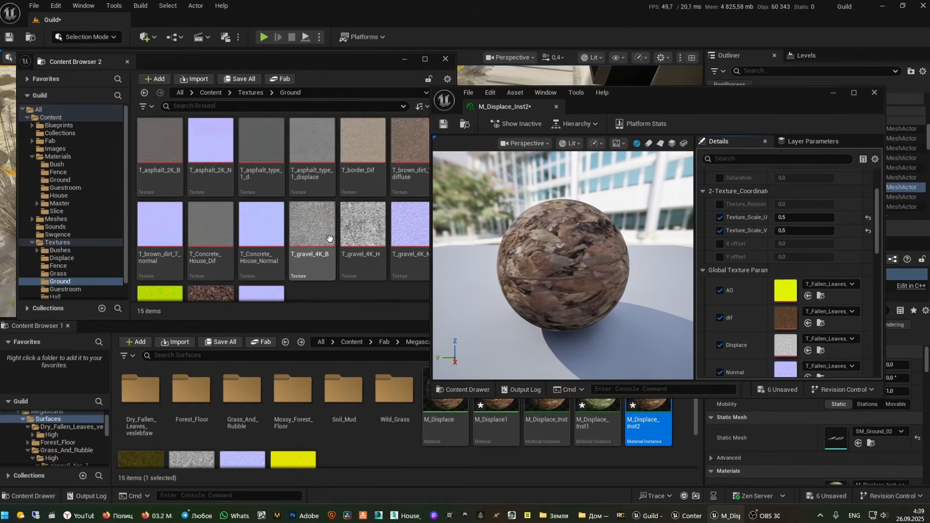
drag(315, 242, 787, 314)
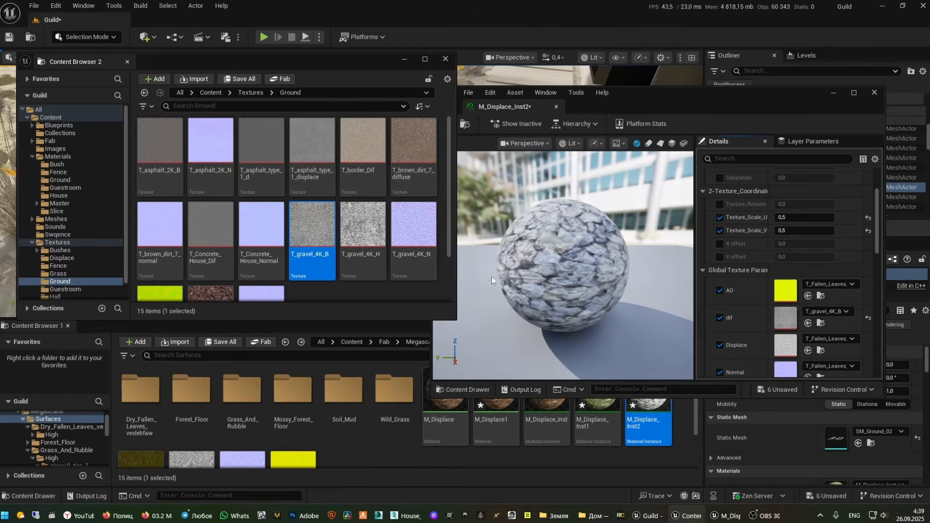
drag(364, 227, 785, 346)
drag(428, 242, 784, 368)
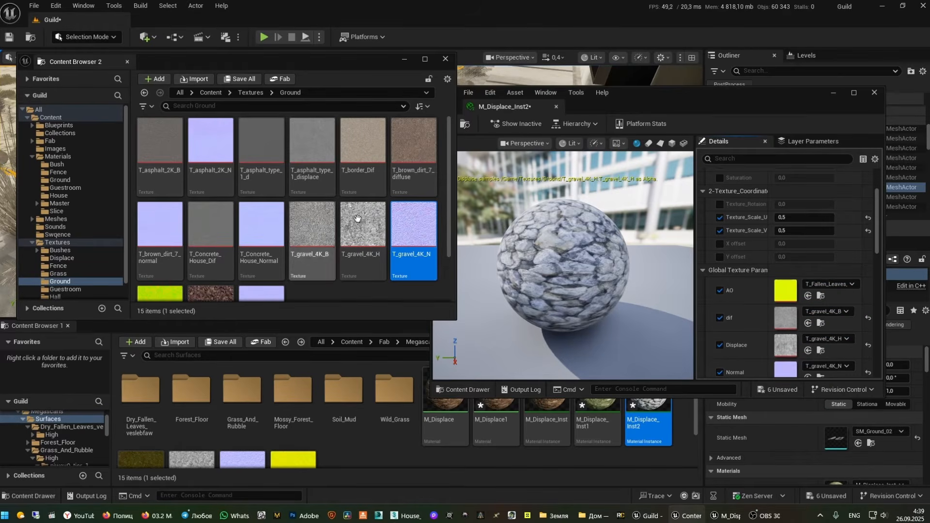
Assign T_gravel_4K_ORM to the instance's AO slot, save it and close the instance editor and second asset browser
click(719, 291)
drag(679, 107, 617, 155)
scroll(206, 208, down, 2)
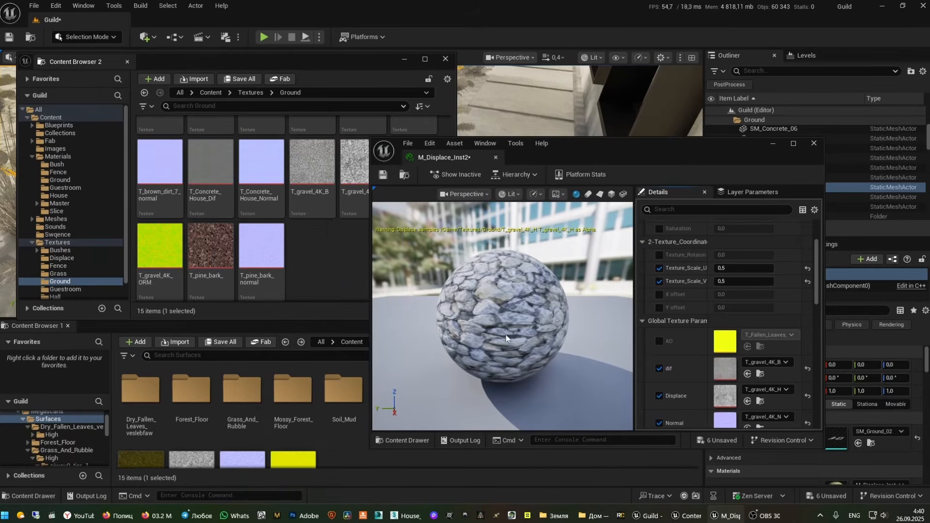
drag(150, 252, 725, 342)
click(649, 155)
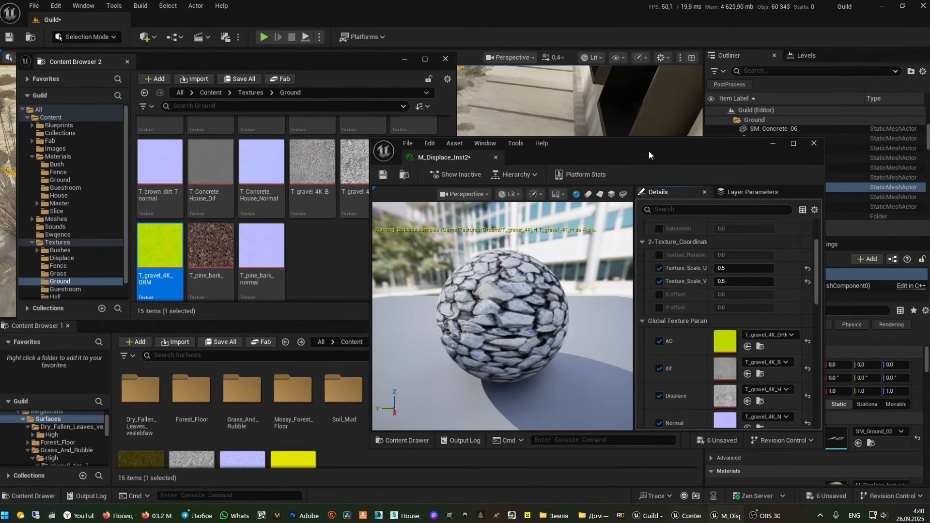
click(383, 175)
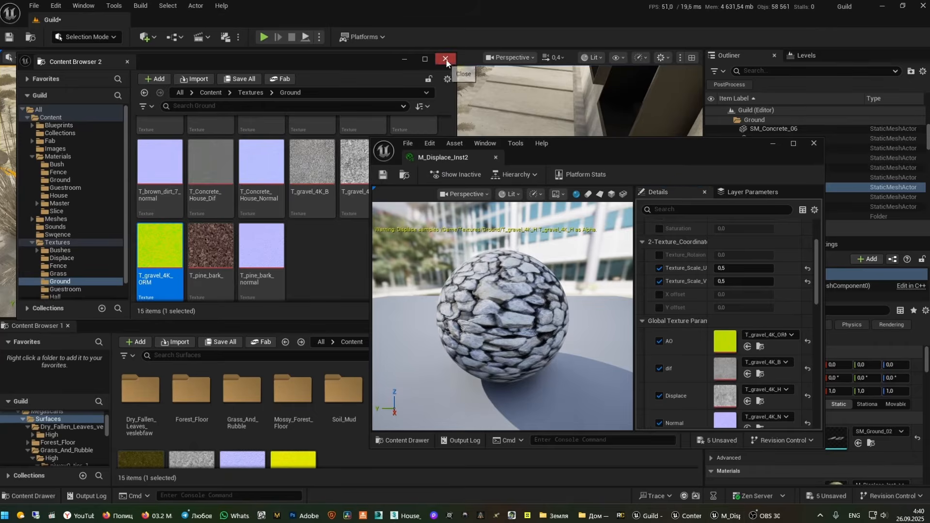
click(445, 60)
click(812, 144)
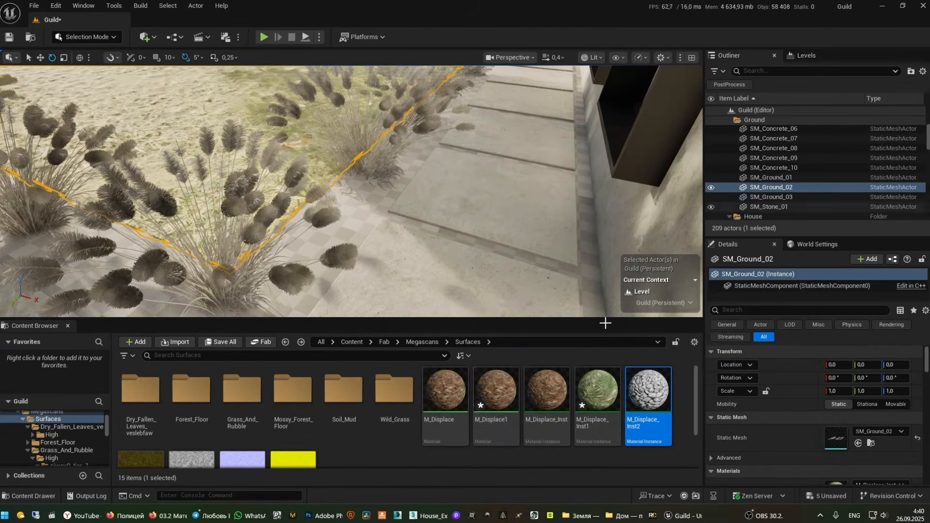
drag(648, 395, 498, 249)
right_drag(558, 258, 561, 295)
key(ctrl+z)
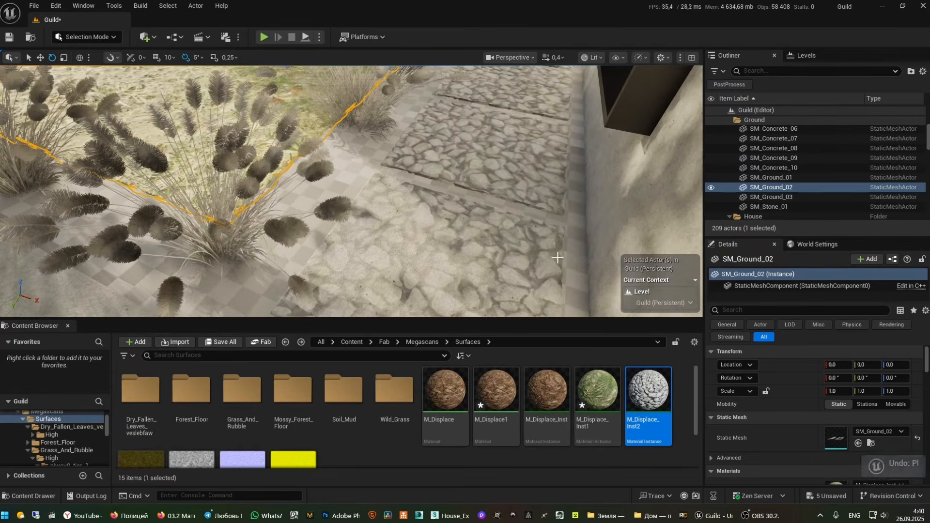
Apply the M_Displace_Inst2 gravel material to the ground strip between the concrete slabs and the wall
drag(648, 394, 577, 222)
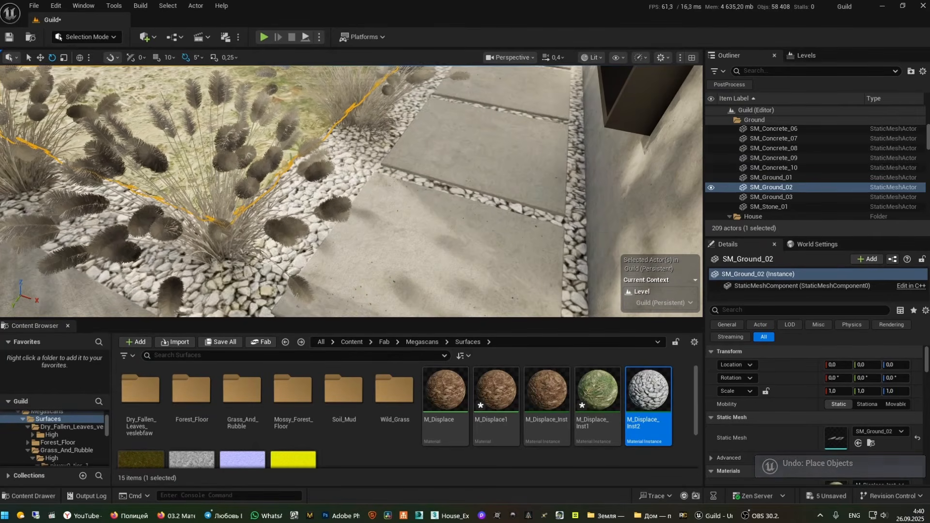
right_drag(576, 222, 595, 349)
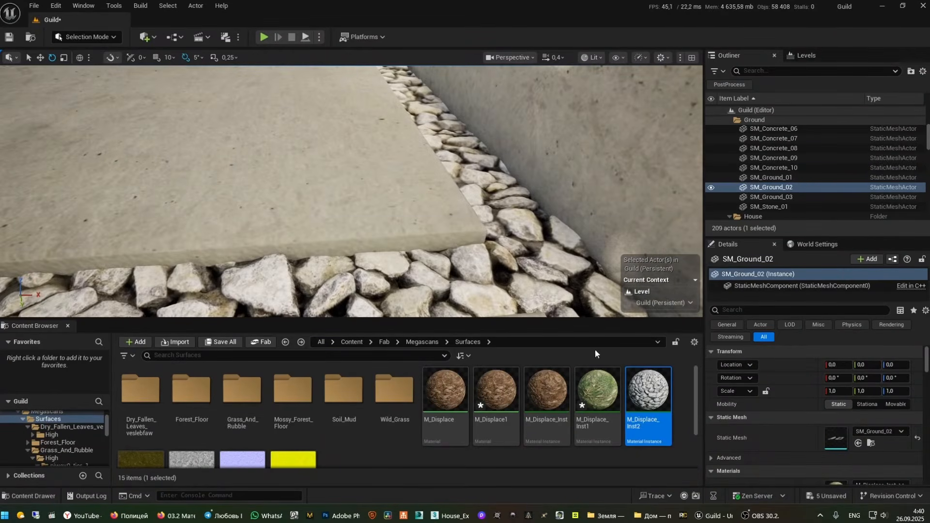
Open M_Displace_Inst2 and set Texture_Scale_U and Texture_Scale_V to 1
double_click(650, 390)
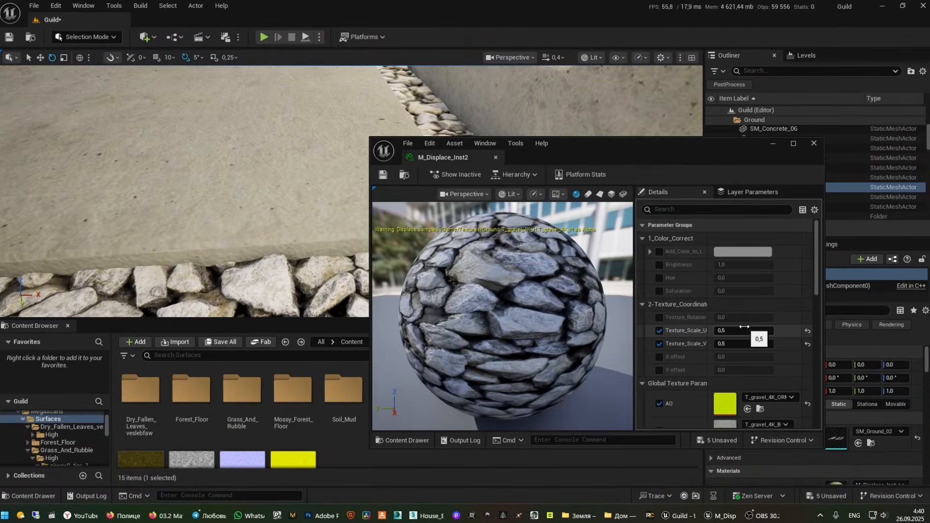
text(1)
click(740, 344)
text(1)
key(Return)
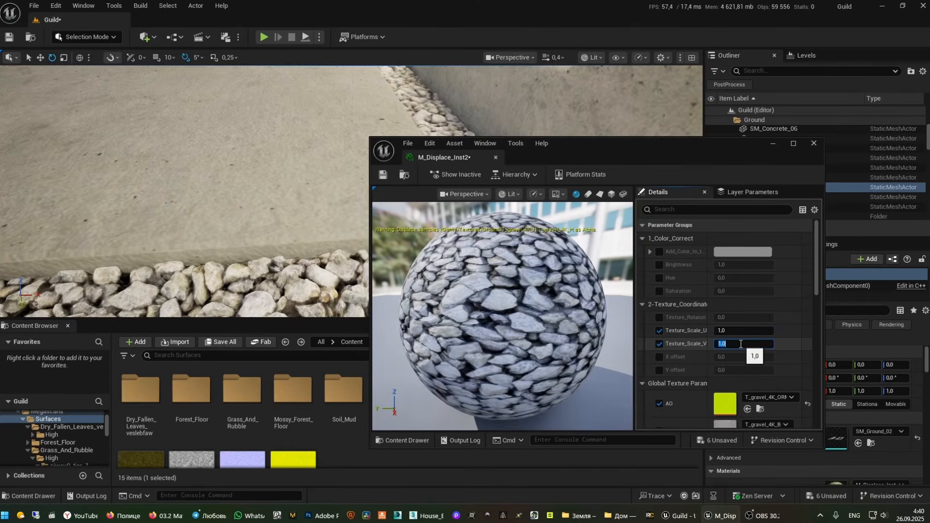
Set the gravel instance's Texture_Scale_V and Texture_Scale_U to 2
text(2)
key(Return)
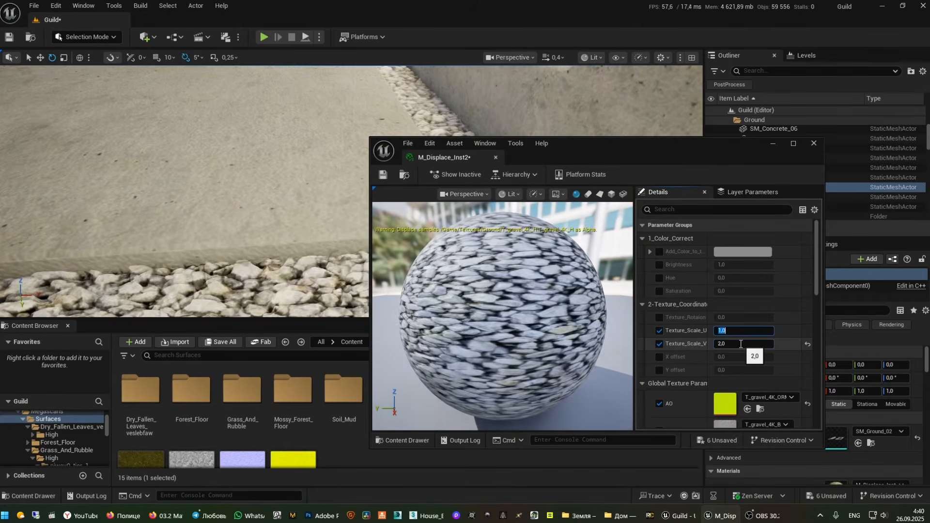
key(shift+Tab)
text(2)
key(Return)
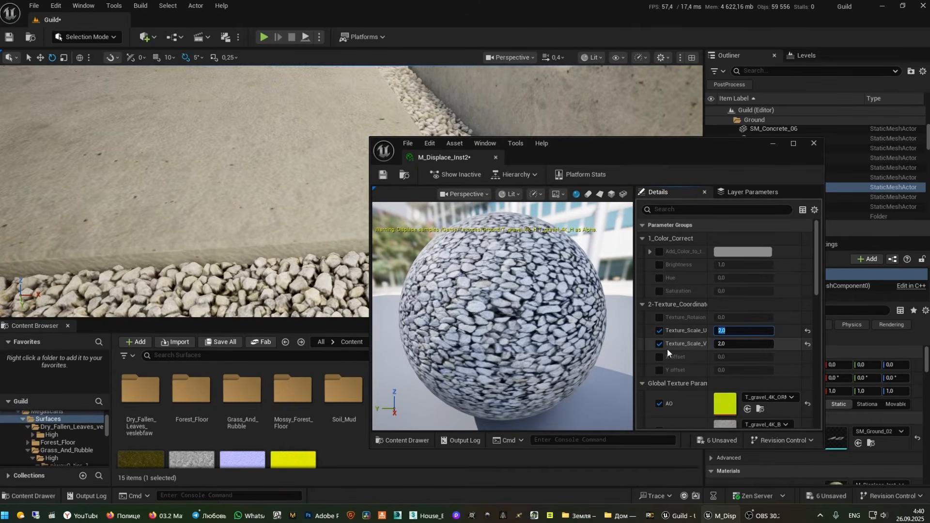
Set both texture scales of the gravel instance to 1.5, save and close it, and inspect the stones up close
text(1,5)
key(Return)
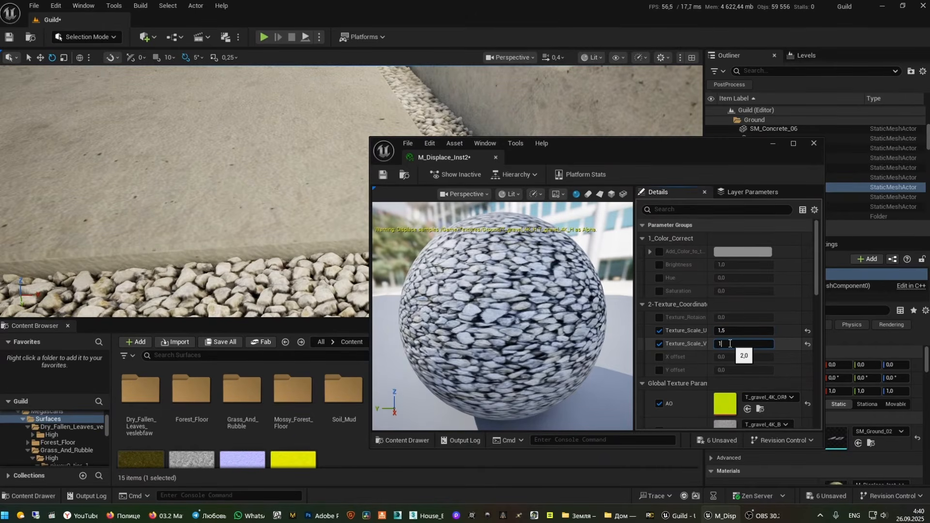
key(Return)
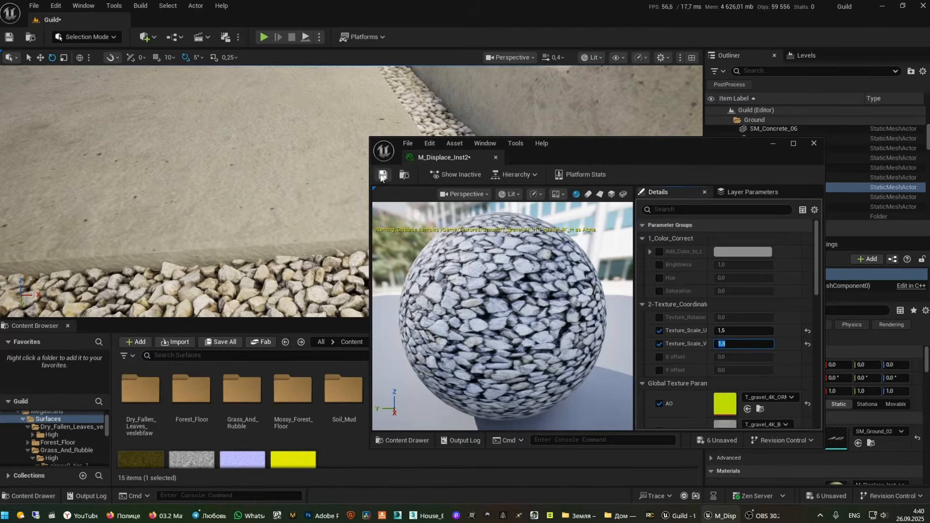
click(813, 143)
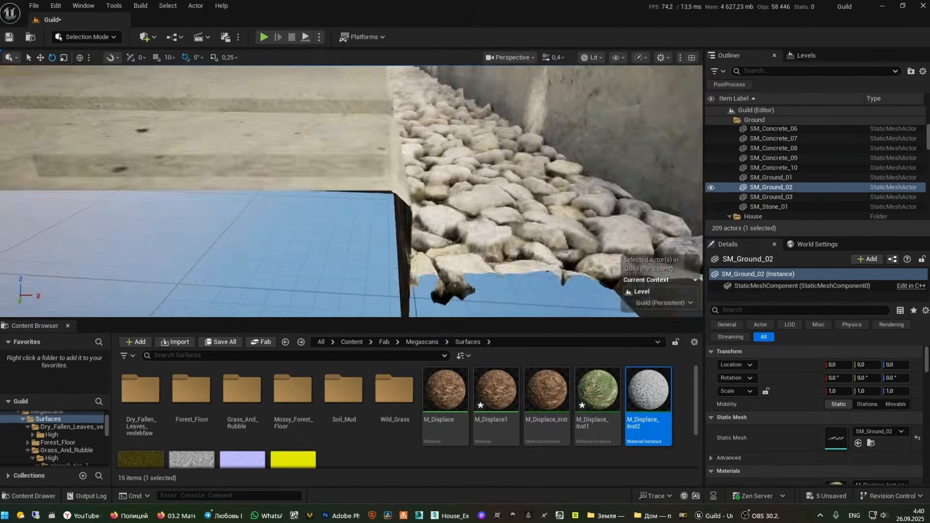
mouse_move(351, 191)
right_down()
mouse_move(343, 201)
mouse_move(306, 204)
mouse_move(357, 209)
mouse_move(366, 186)
mouse_move(349, 202)
right_up()
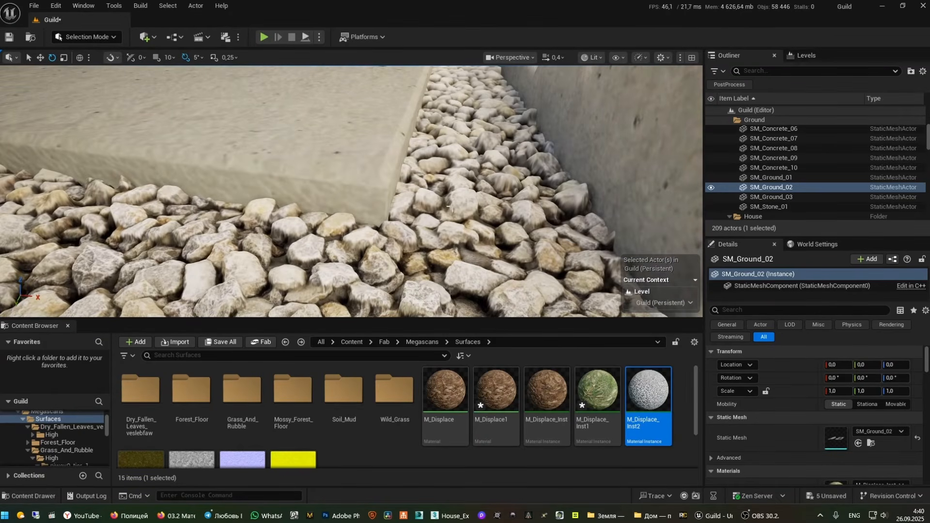
Duplicate the M_Displace1 master material in the Surfaces folder and keep the suggested name
click(571, 460)
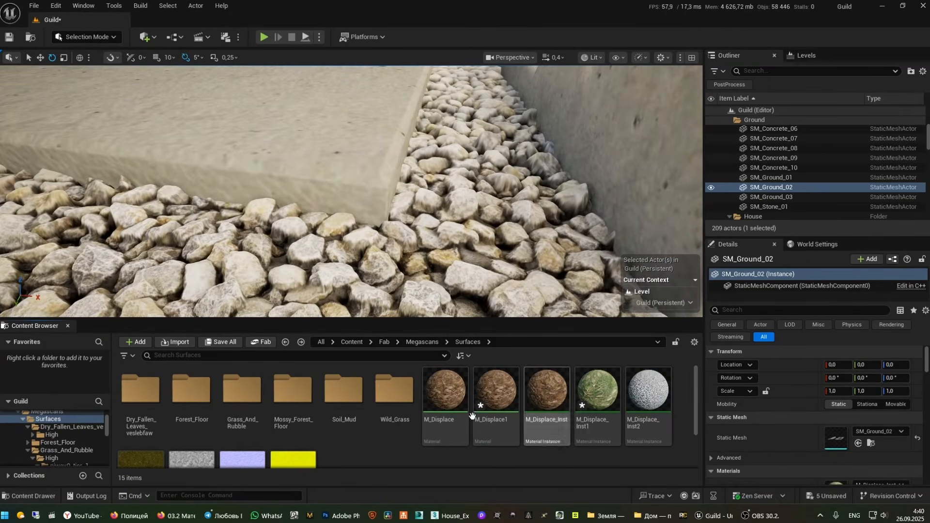
click(501, 390)
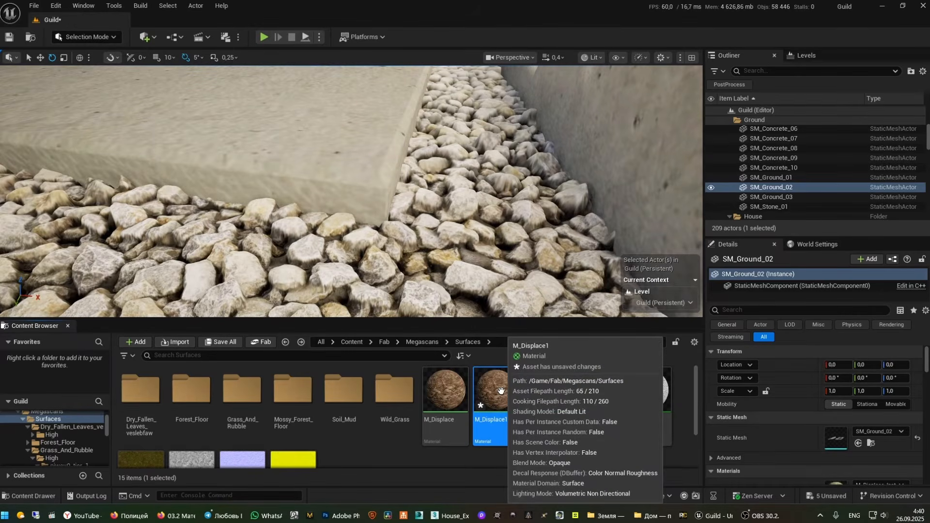
key(ctrl+d)
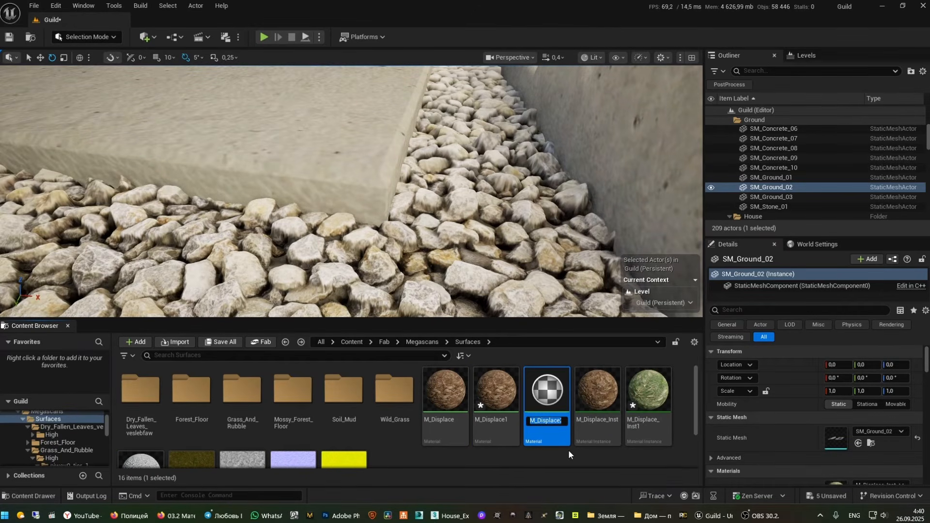
key(Return)
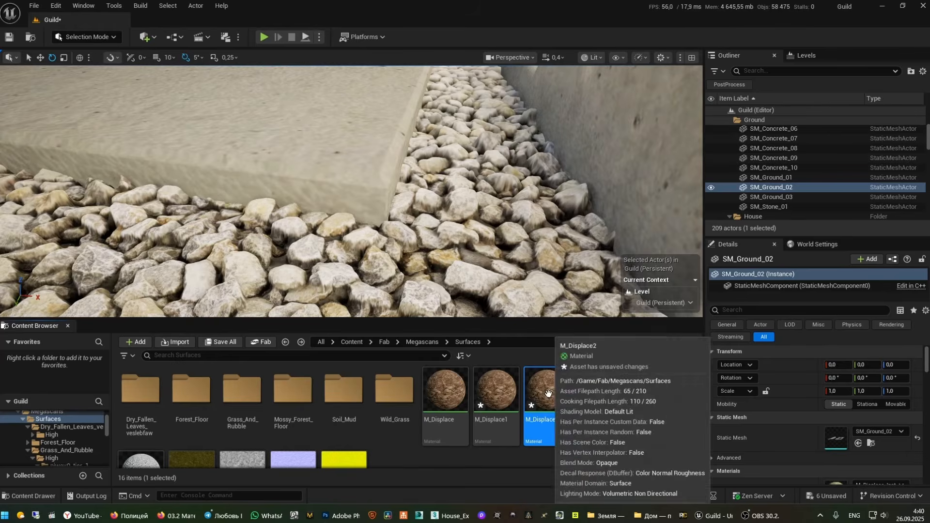
Open the gravel instance M_Displace_Inst2 and make M_Displace2 its parent material, after trying M_Displace1 as the parent
scroll(609, 397, down, 1)
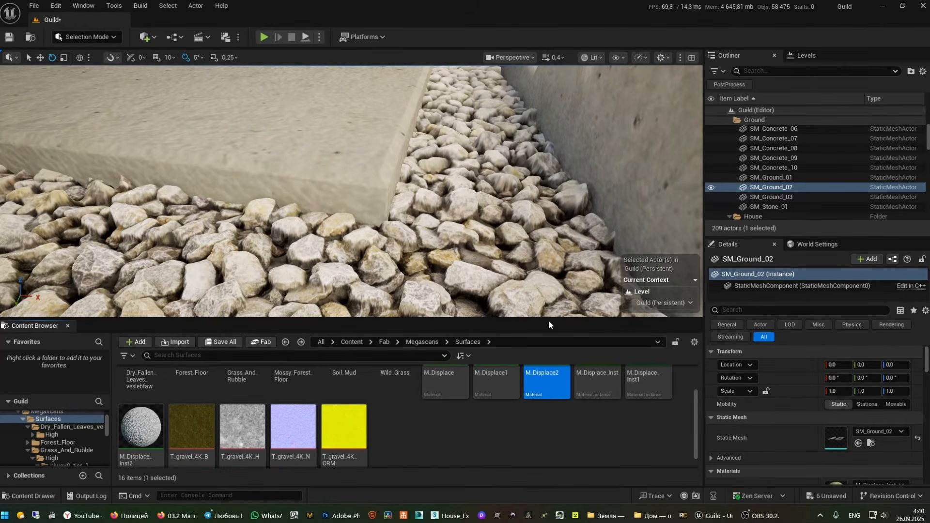
drag(548, 319, 560, 265)
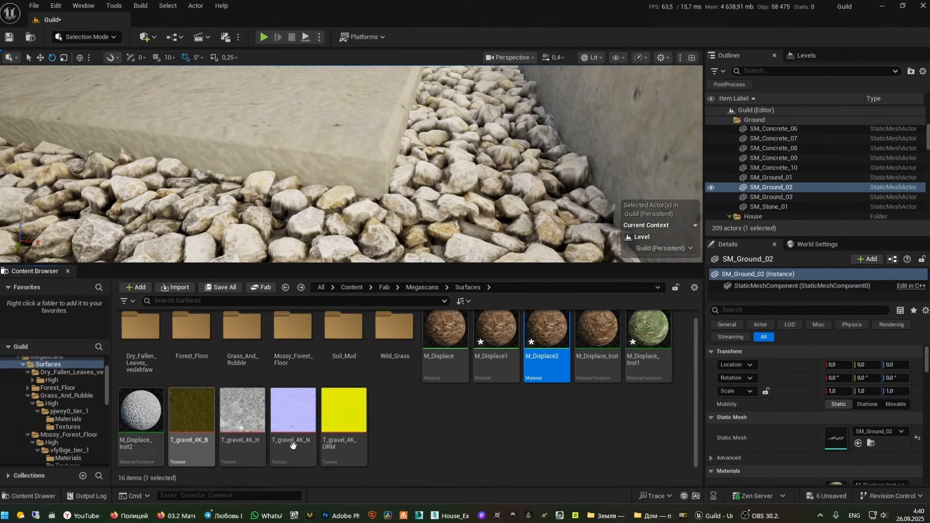
double_click(141, 412)
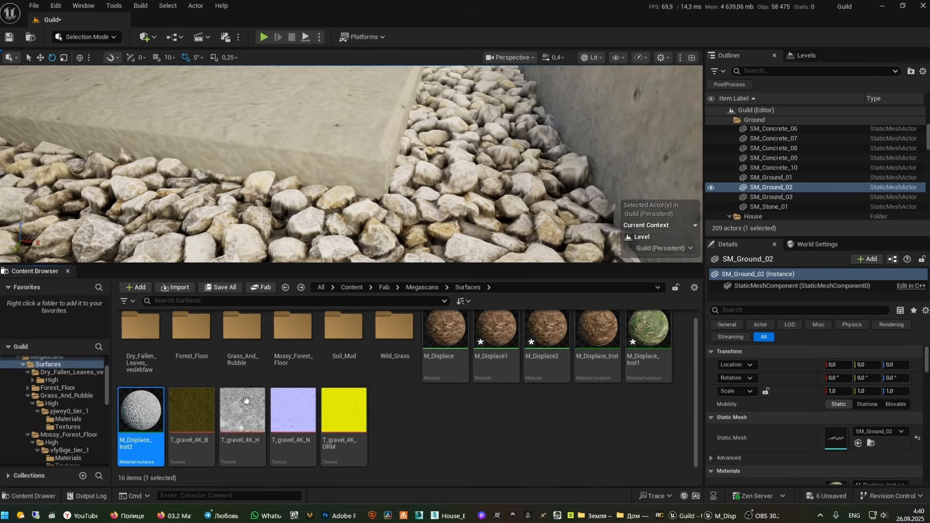
drag(607, 141, 223, 108)
scroll(386, 361, down, 8)
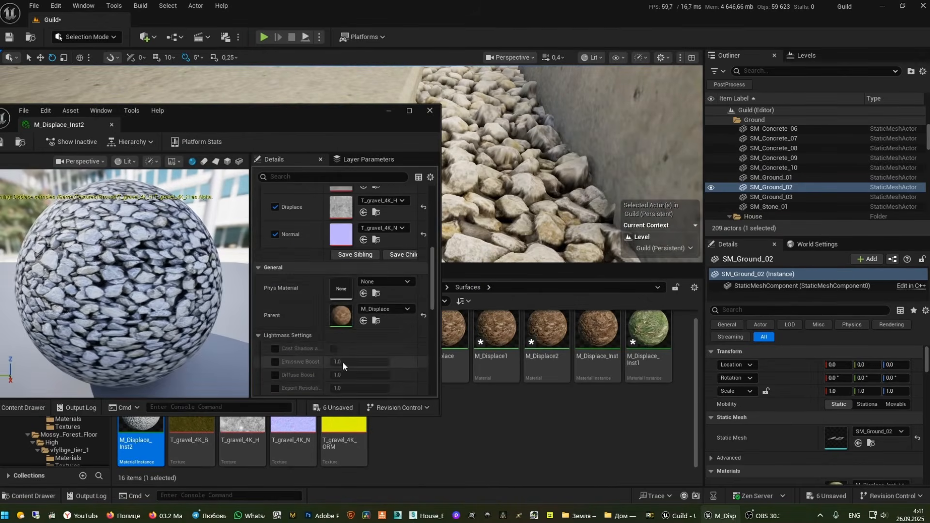
drag(503, 333, 349, 315)
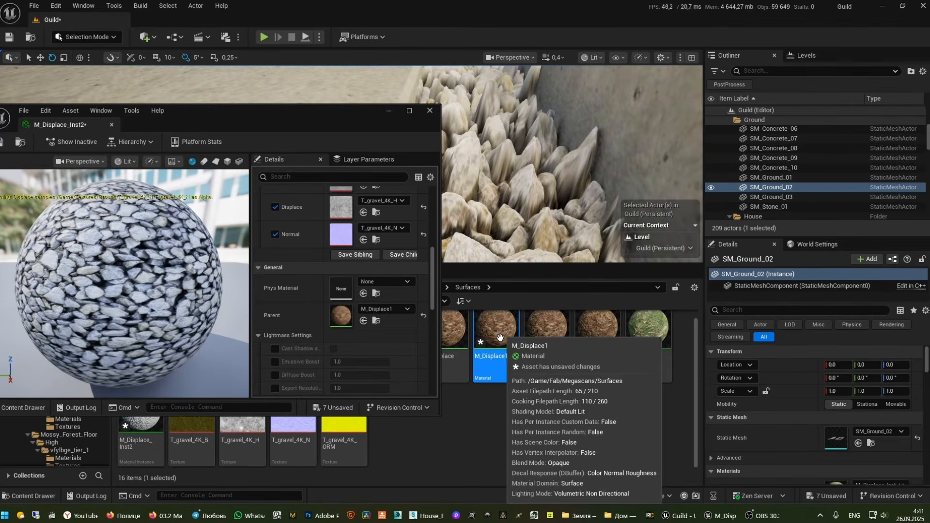
drag(545, 334, 340, 318)
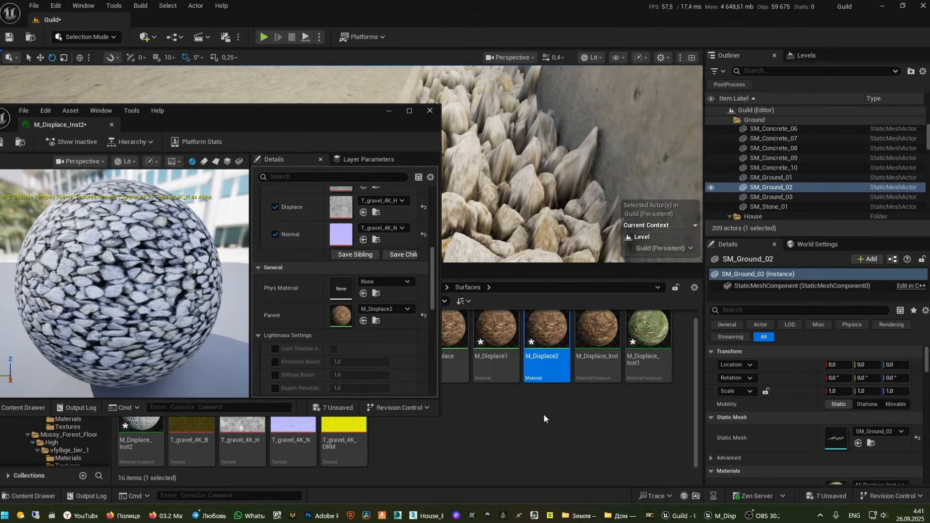
Open the M_Displace2 master material, set its displacement Magnitude to 4 and apply the change
double_click(544, 329)
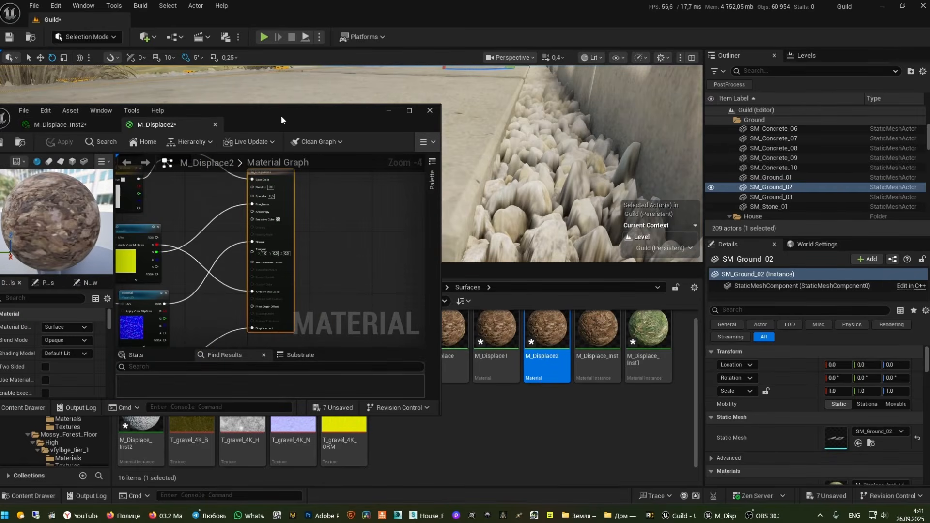
drag(280, 116, 411, 117)
scroll(188, 269, down, 3)
scroll(189, 359, down, 3)
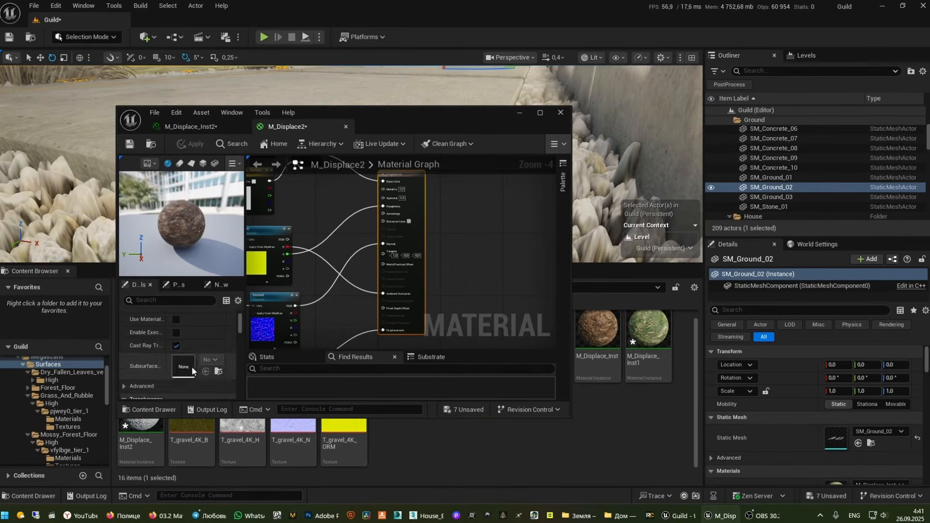
scroll(194, 368, down, 6)
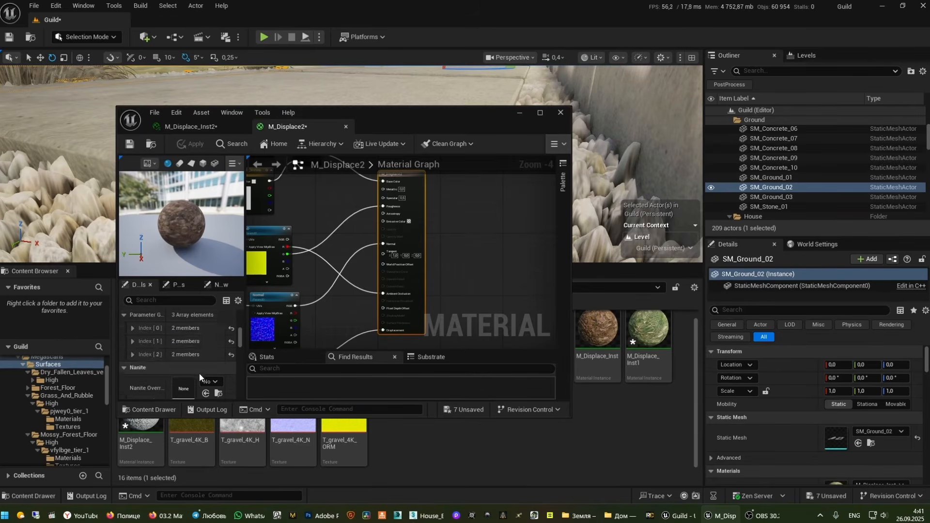
scroll(199, 374, down, 3)
click(201, 325)
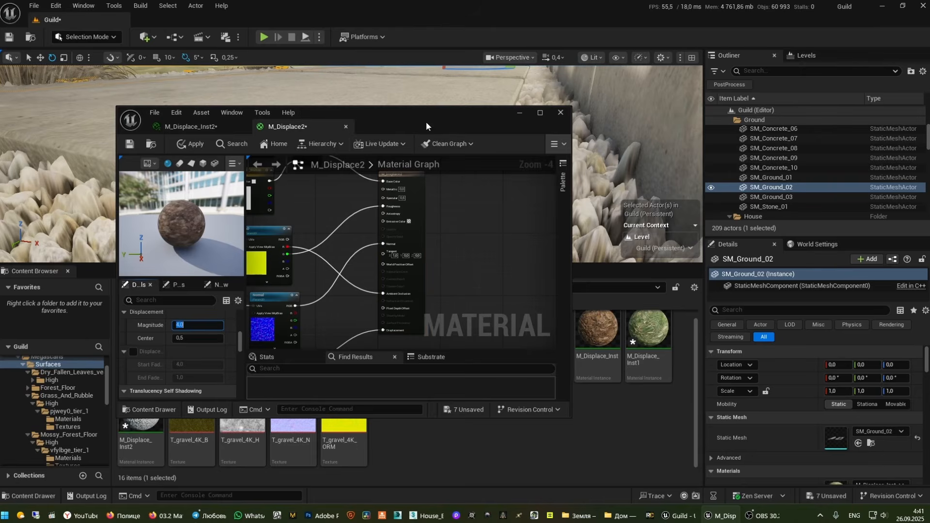
drag(426, 121, 334, 161)
click(101, 184)
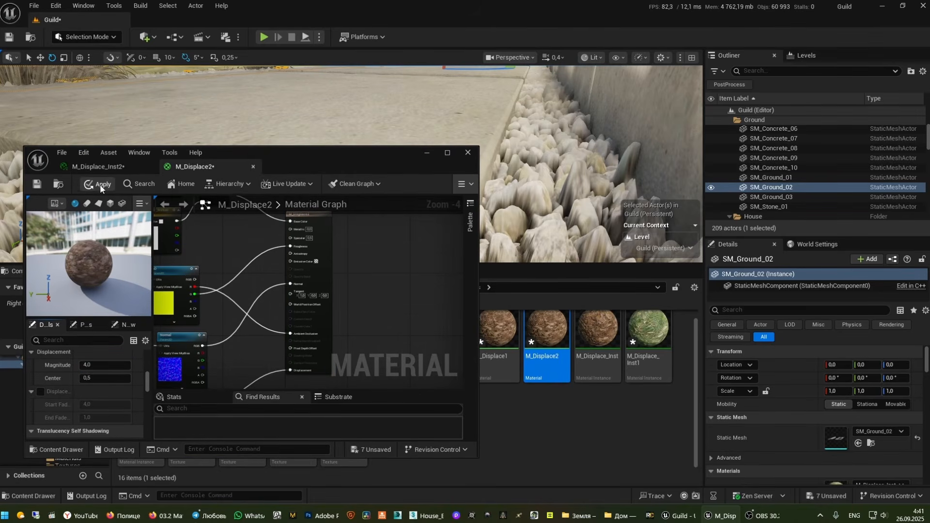
Lower the displacement Magnitude of M_Displace2 to 3, apply it and close the material editor
right_drag(528, 162, 614, 175)
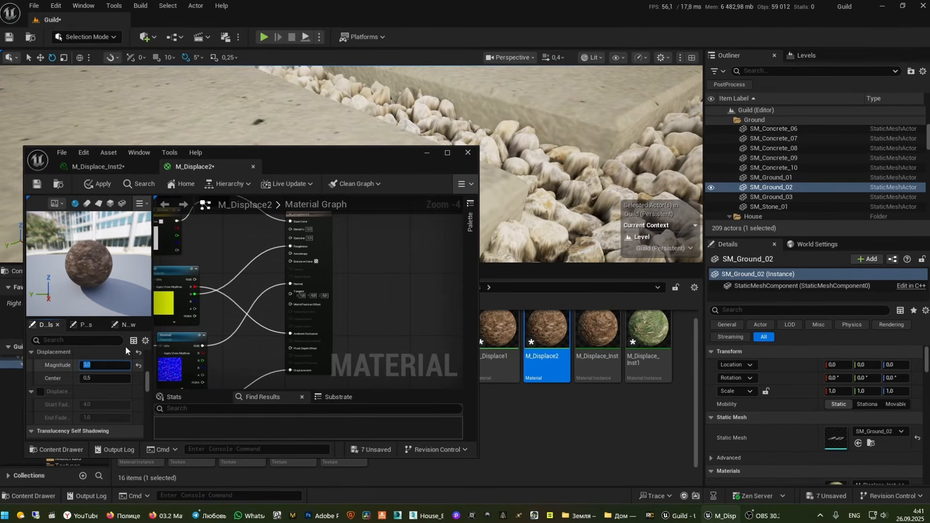
click(102, 185)
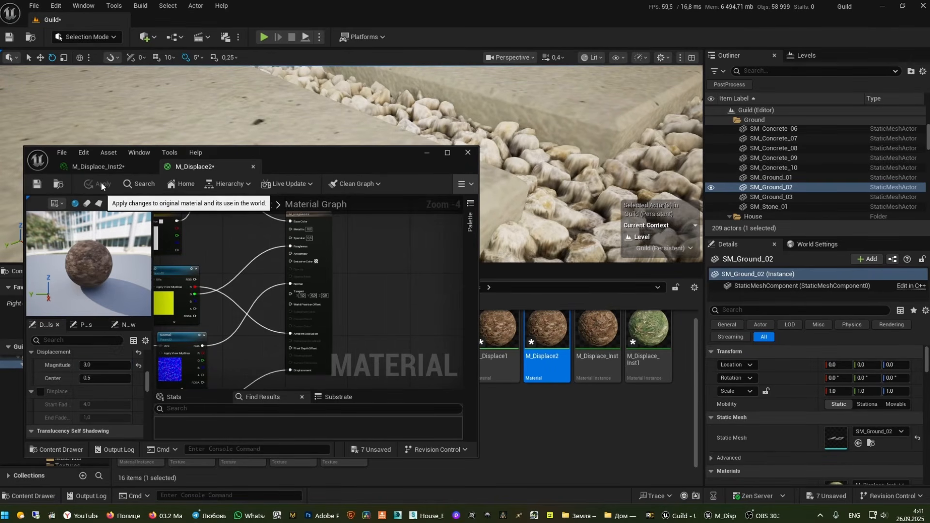
right_drag(532, 167, 387, 165)
click(467, 152)
scroll(420, 423, up, 1)
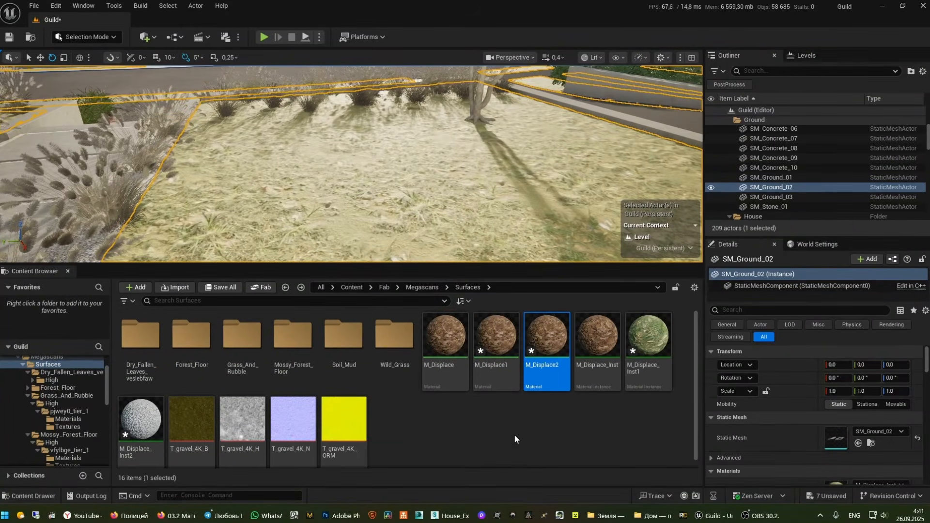
Open the M_Displace_Inst1 instance and bring up the Soil_Mud folder's textures next to its texture parameters
click(344, 339)
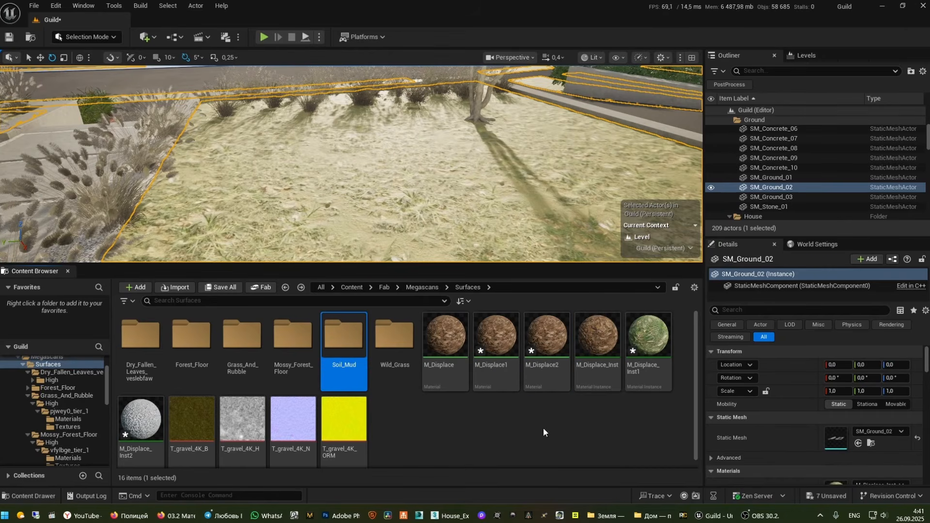
click(655, 345)
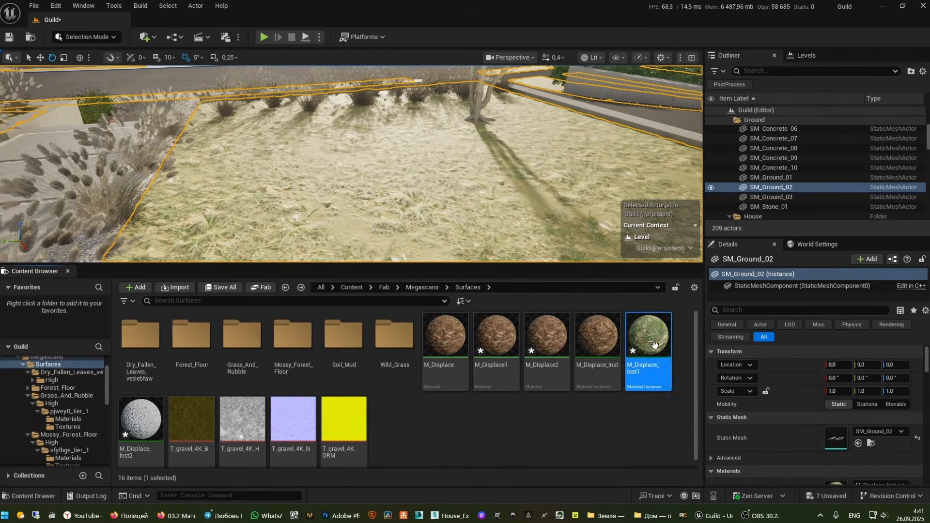
double_click(648, 334)
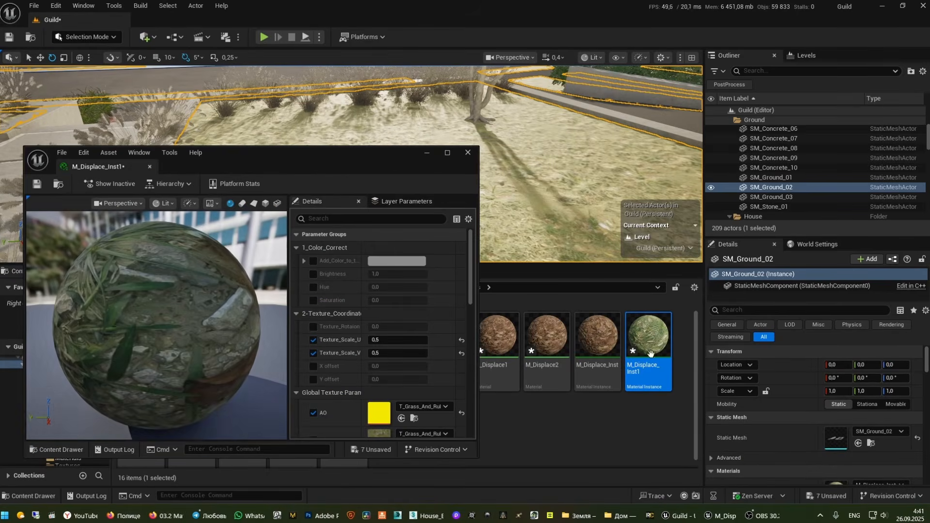
drag(395, 153, 877, 118)
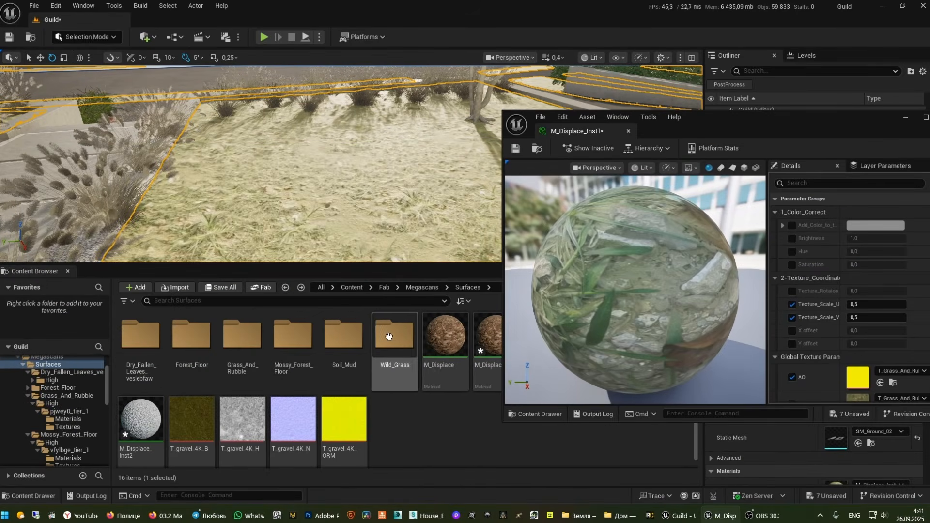
double_click(363, 348)
scroll(878, 338, down, 1)
scroll(878, 338, down, 4)
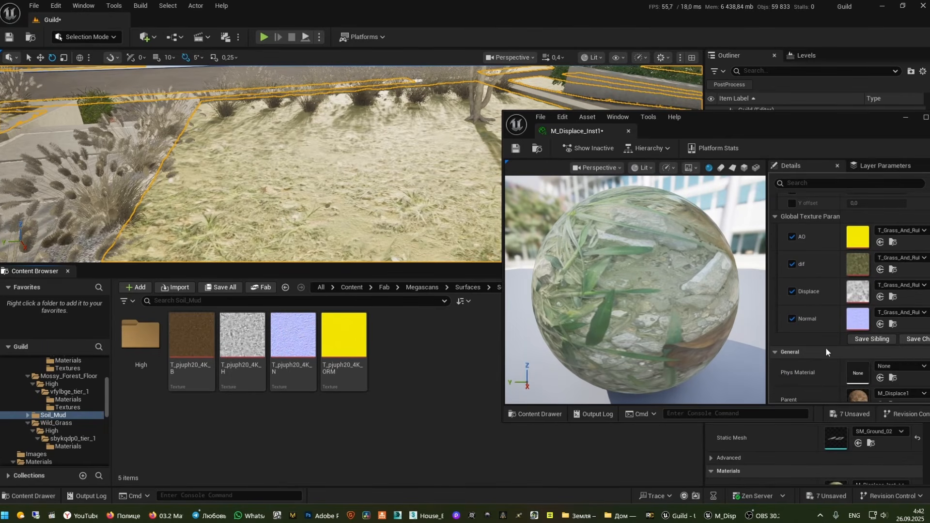
Assign the T_pjuph20_4K B, H, ORM and N textures to the instance's dif, Displace, AO and Normal parameters, and save it
click(204, 344)
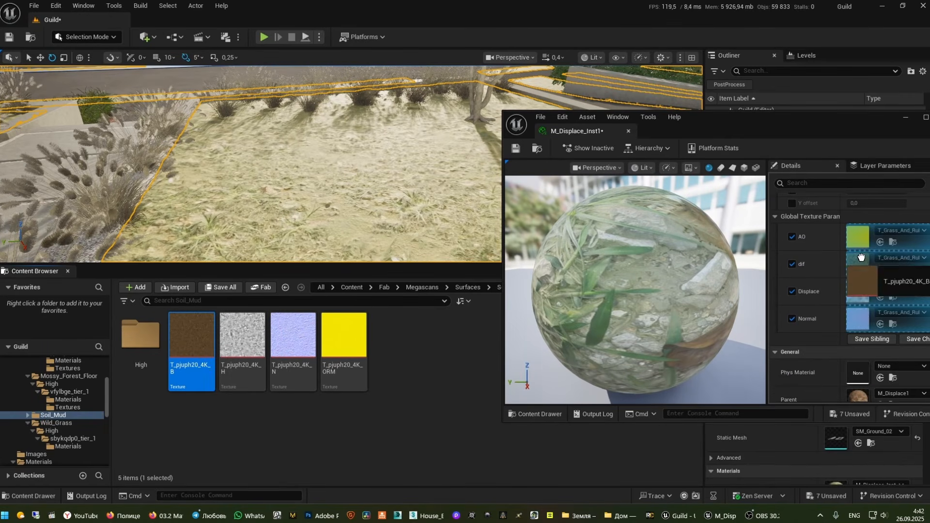
drag(860, 256, 859, 261)
drag(281, 352, 858, 291)
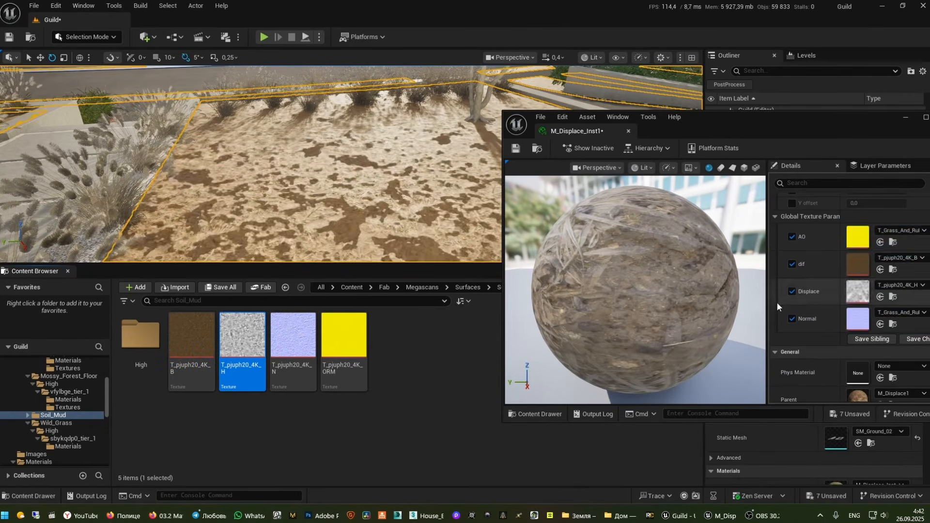
drag(344, 339, 840, 244)
drag(293, 348, 853, 324)
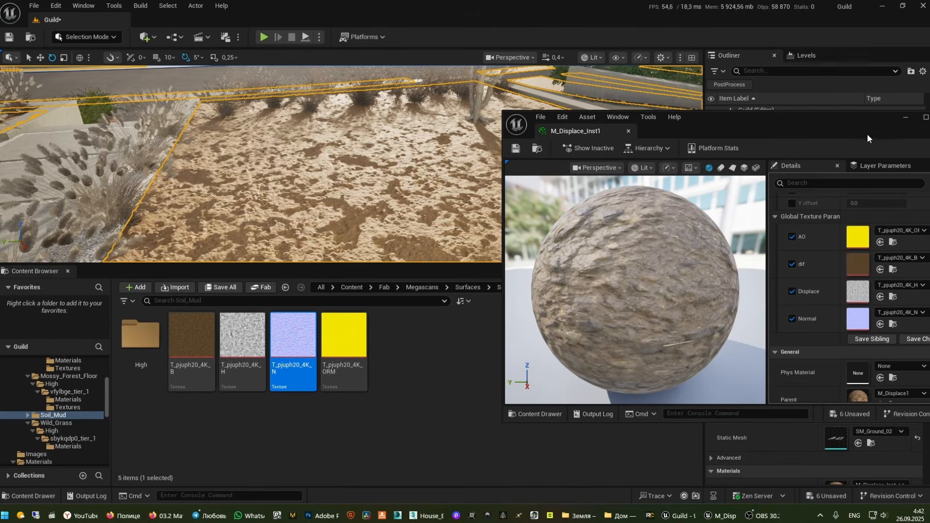
Set Texture_Scale_U and Texture_Scale_V of the soil instance to 1, save it and close its editor
drag(867, 135, 591, 160)
key(w)
right_drag(223, 166, 224, 166)
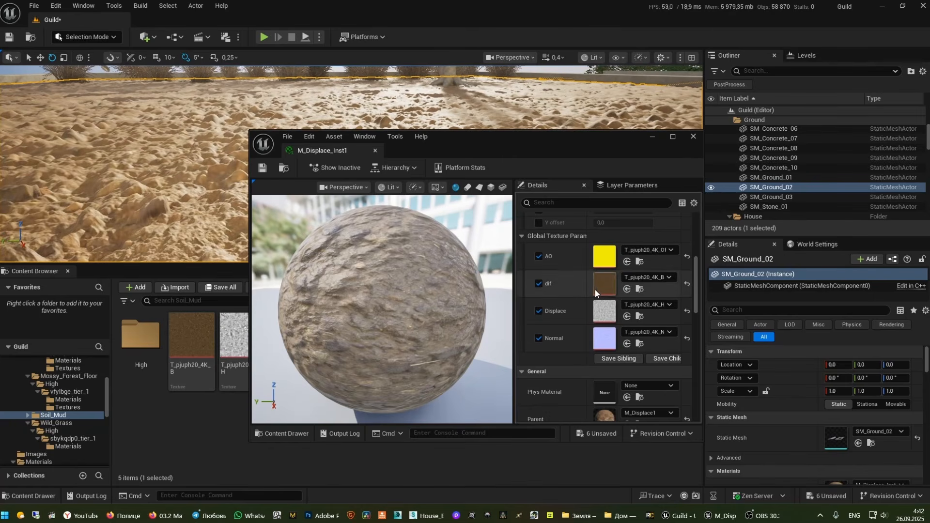
scroll(600, 286, up, 3)
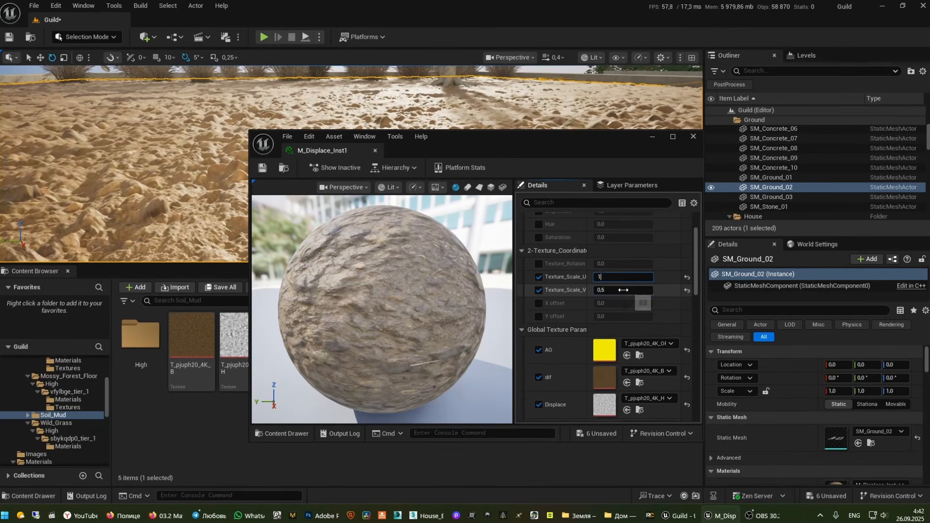
click(623, 289)
text(1)
key(Return)
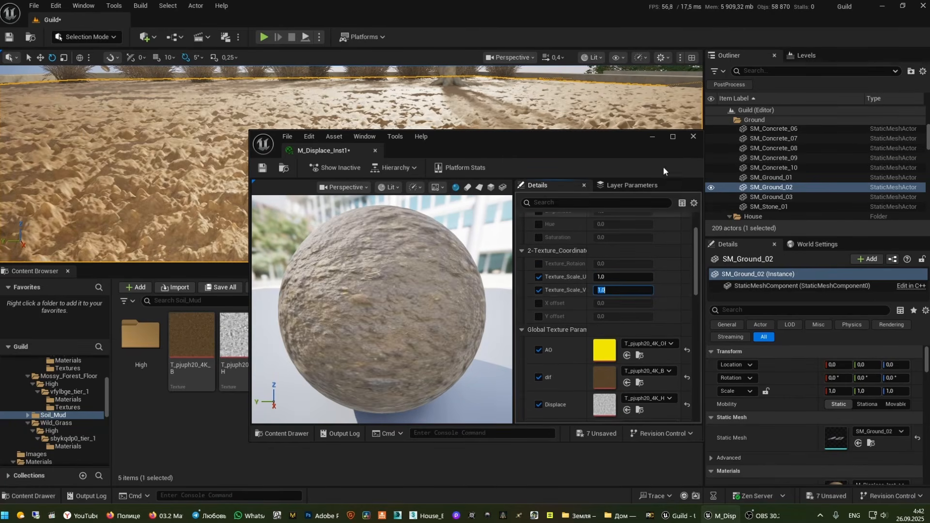
click(264, 168)
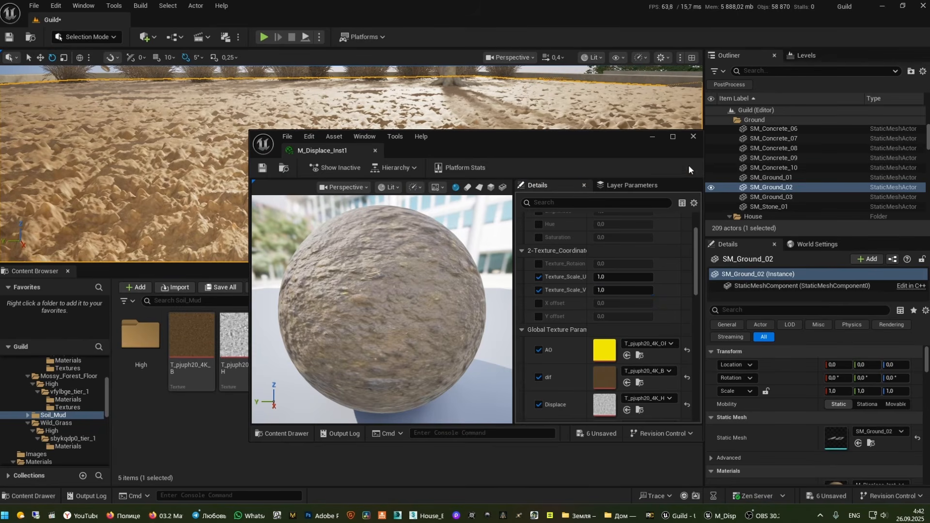
click(692, 137)
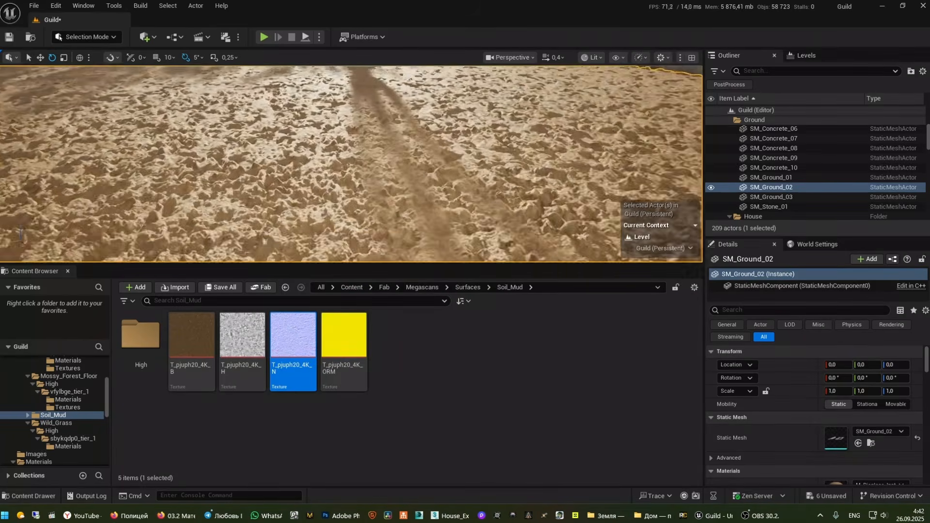
Open the M_Displace1 master material from the Surfaces folder, set its displacement Magnitude to 2 and save it
right_drag(351, 165, 240, 157)
key(alt+Left)
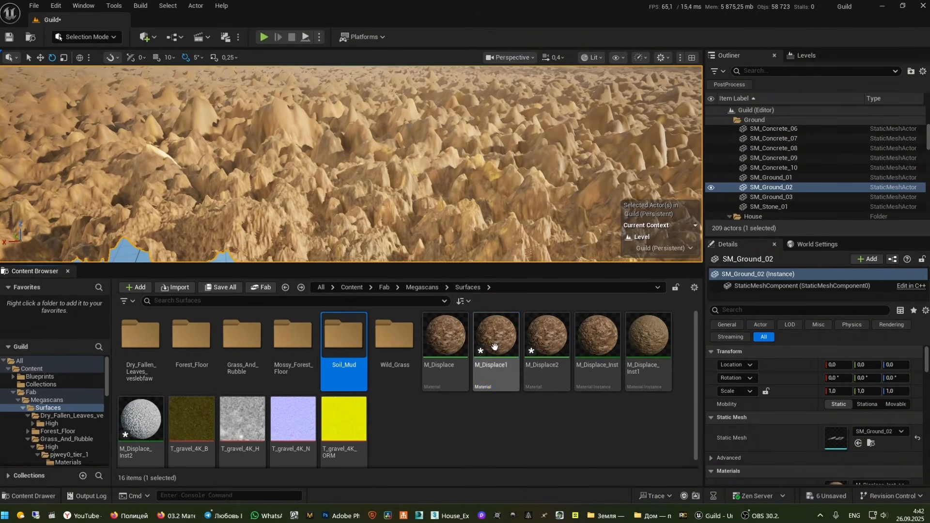
double_click(495, 347)
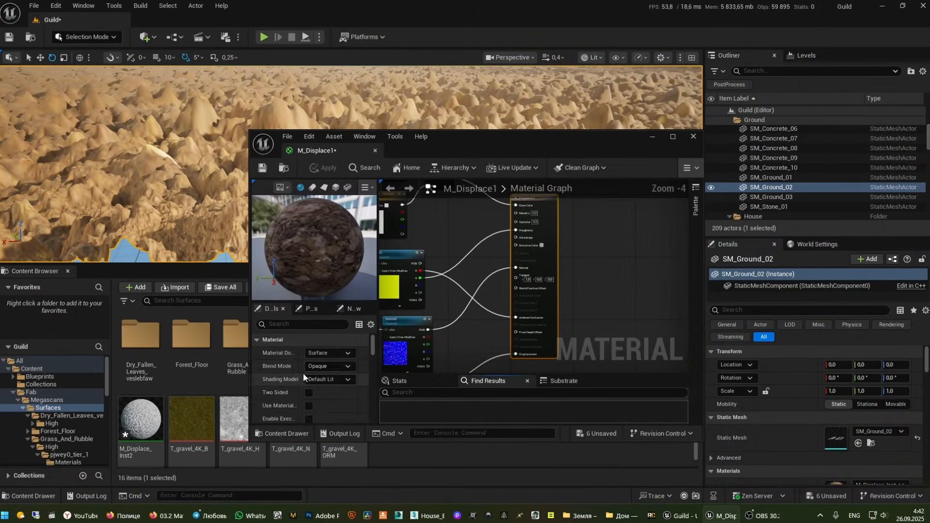
scroll(327, 385, down, 5)
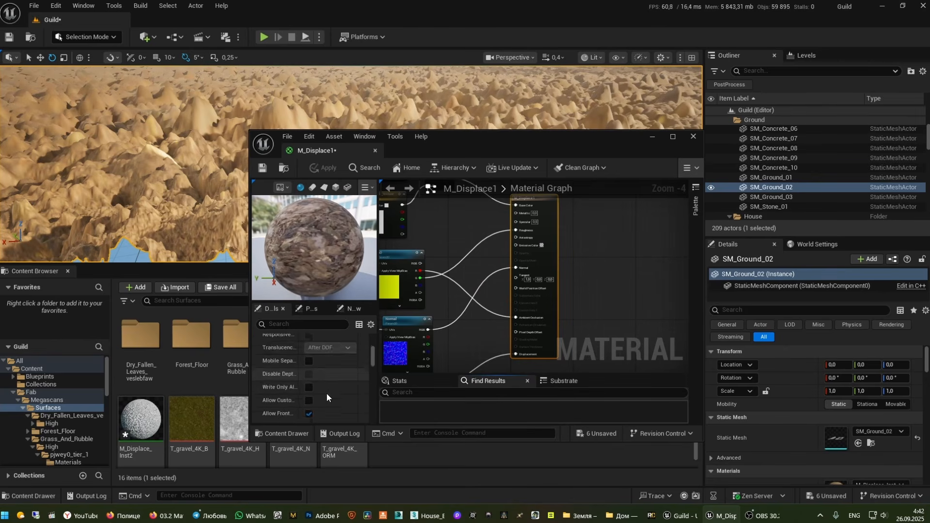
scroll(326, 394, down, 8)
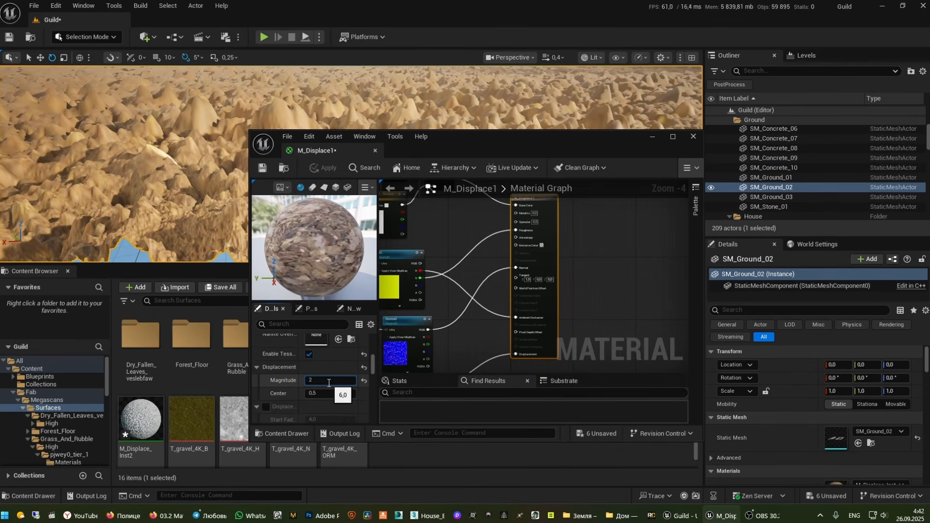
click(262, 170)
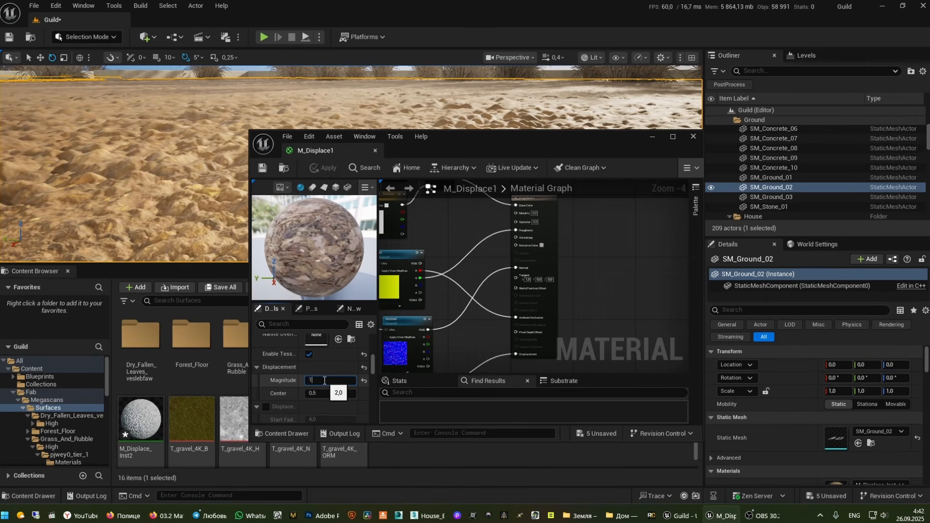
Reduce the displacement Magnitude of M_Displace1 to 1, save and close it, and inspect the soil ground
click(263, 167)
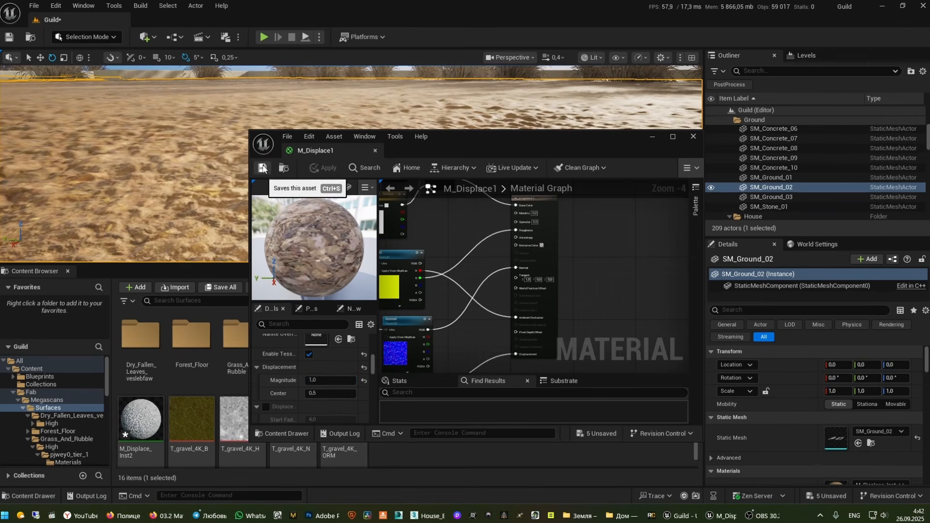
click(692, 137)
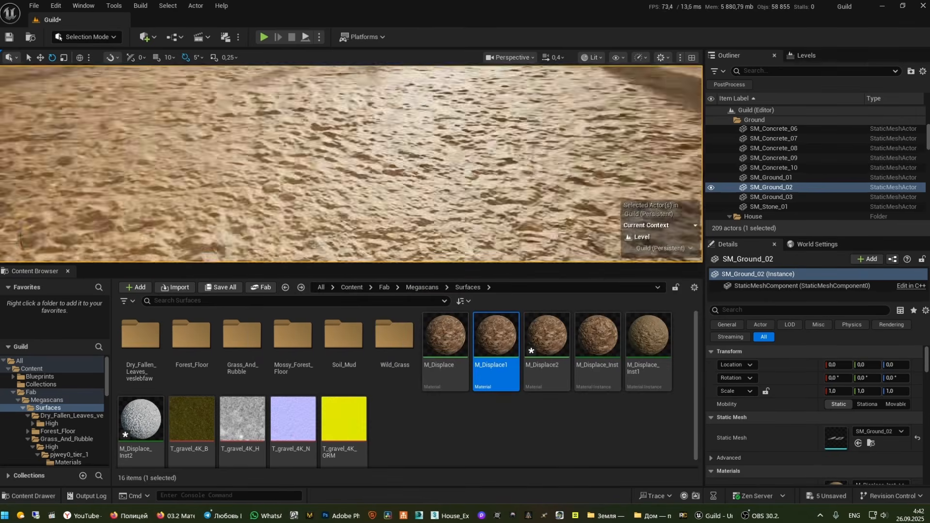
mouse_move(351, 165)
right_down()
mouse_move(412, 159)
mouse_move(460, 136)
mouse_move(581, 157)
mouse_move(327, 163)
mouse_move(431, 156)
mouse_move(339, 158)
right_up()
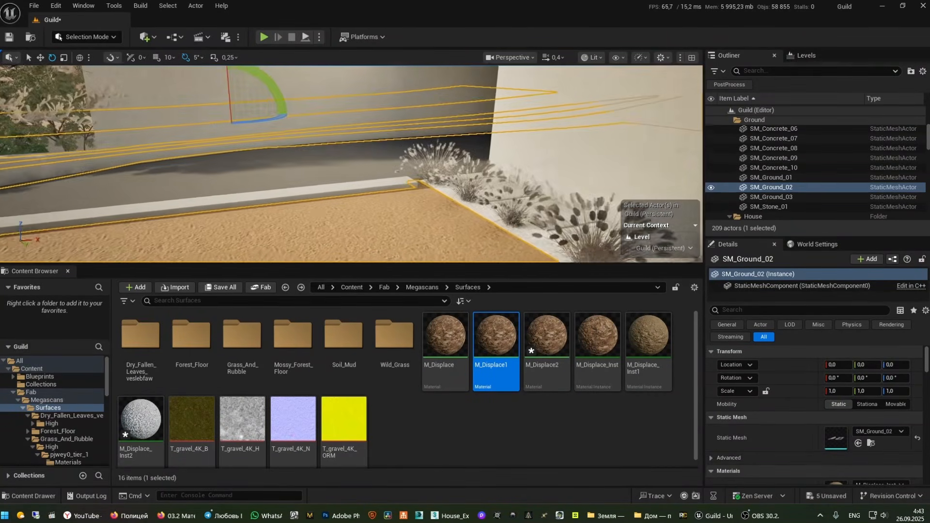